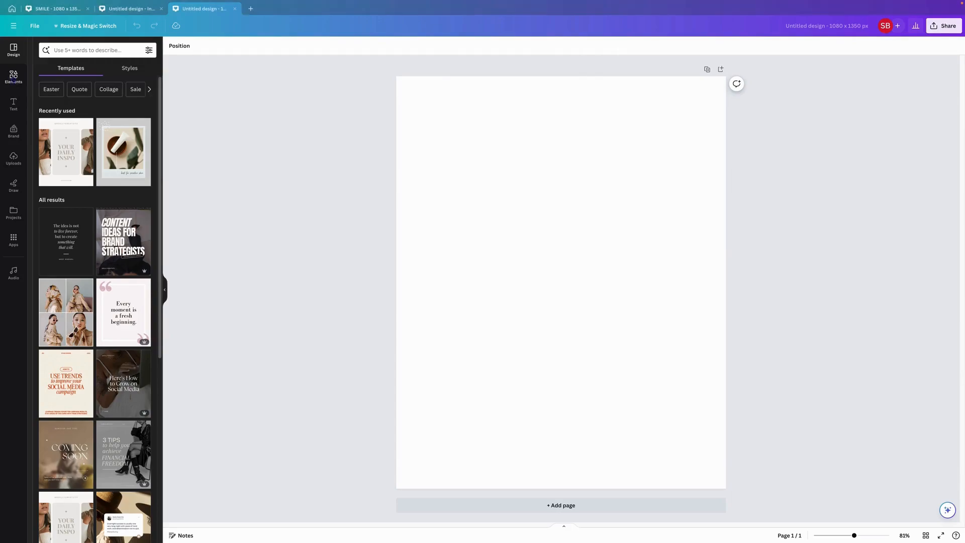
- Search the elements library for "female jumping"
{"action": "left_click", "coordinate": [14, 78]}
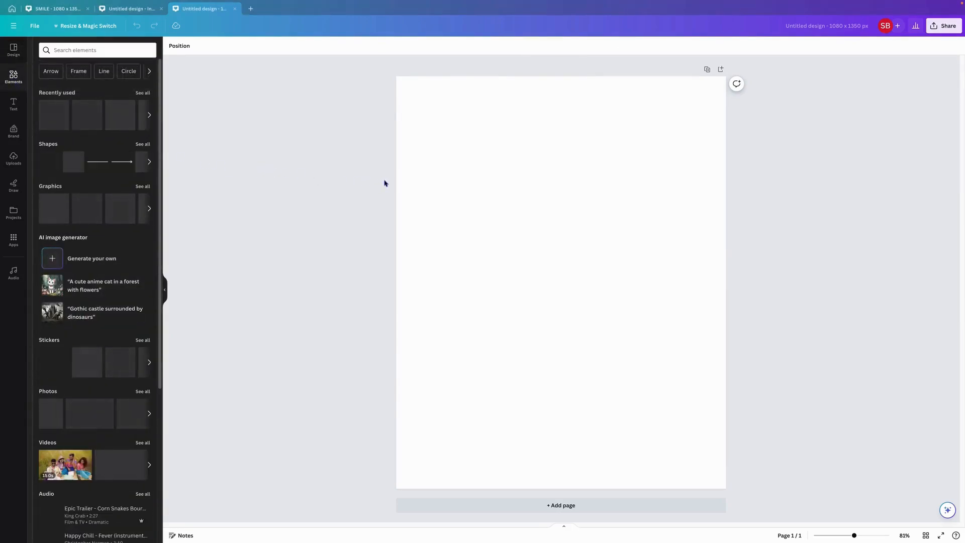
{"action": "left_click", "coordinate": [87, 51]}
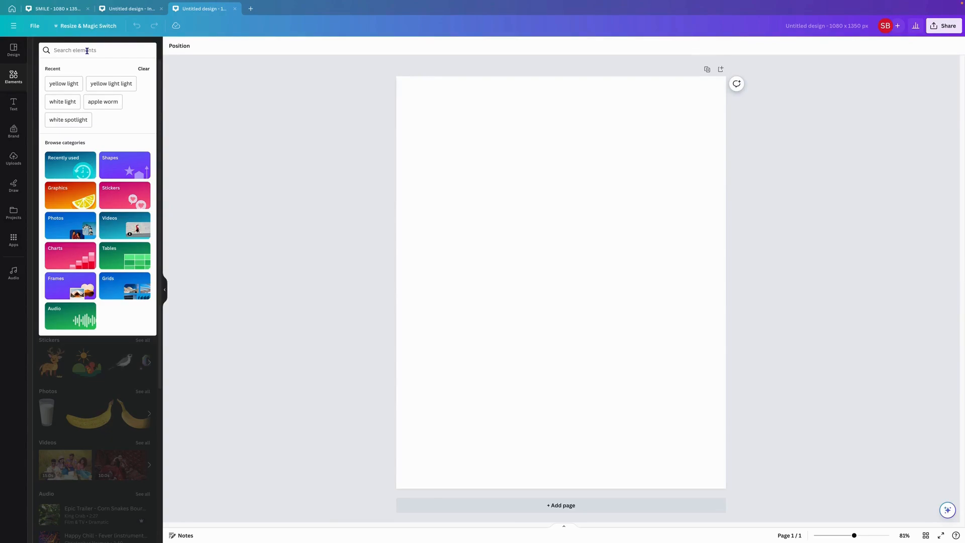
{"action": "type", "text": "femal"}
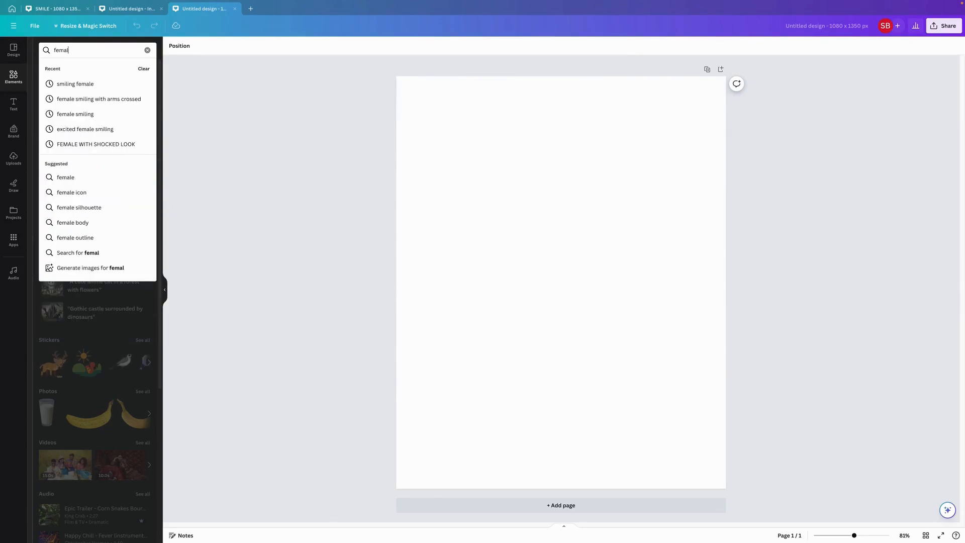
{"action": "type", "text": "e jum"}
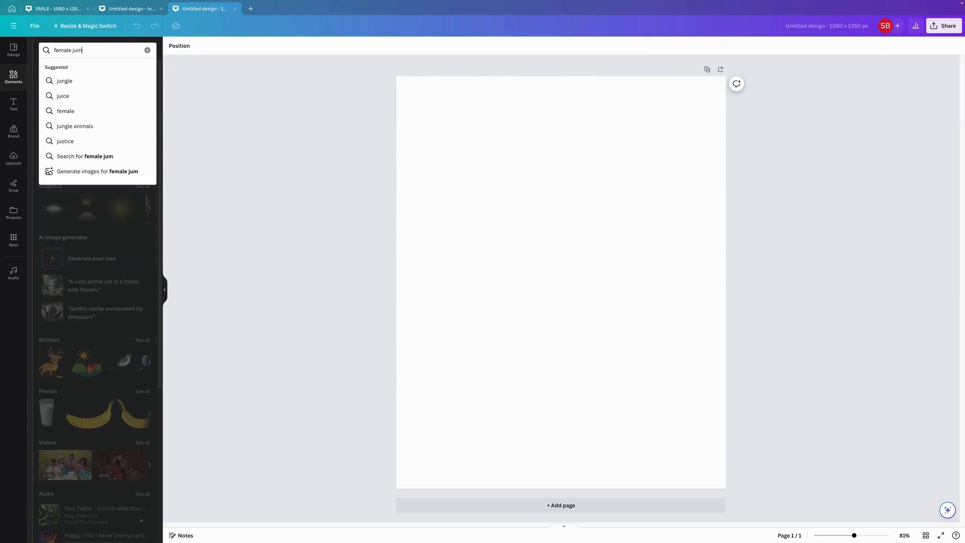
{"action": "type", "text": "ping"}
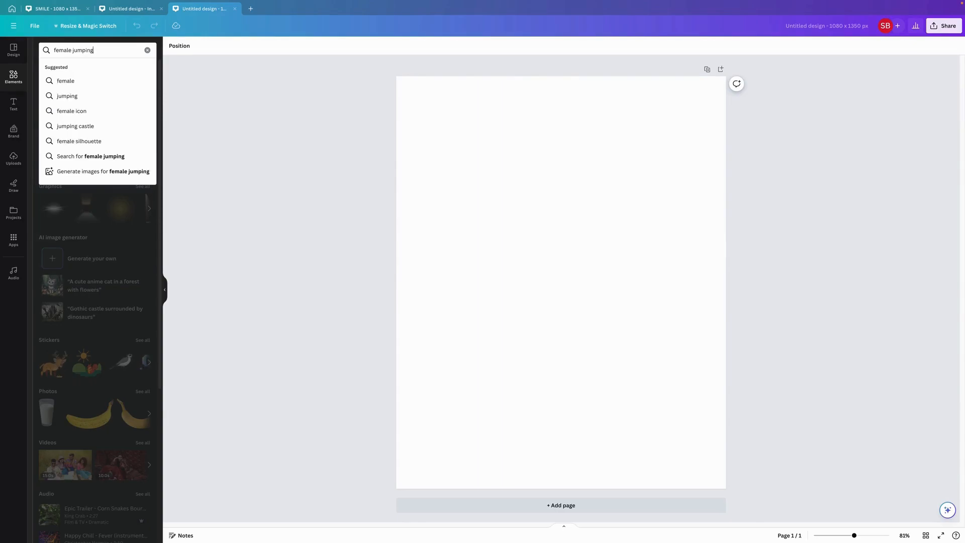
{"action": "key", "text": "Return"}
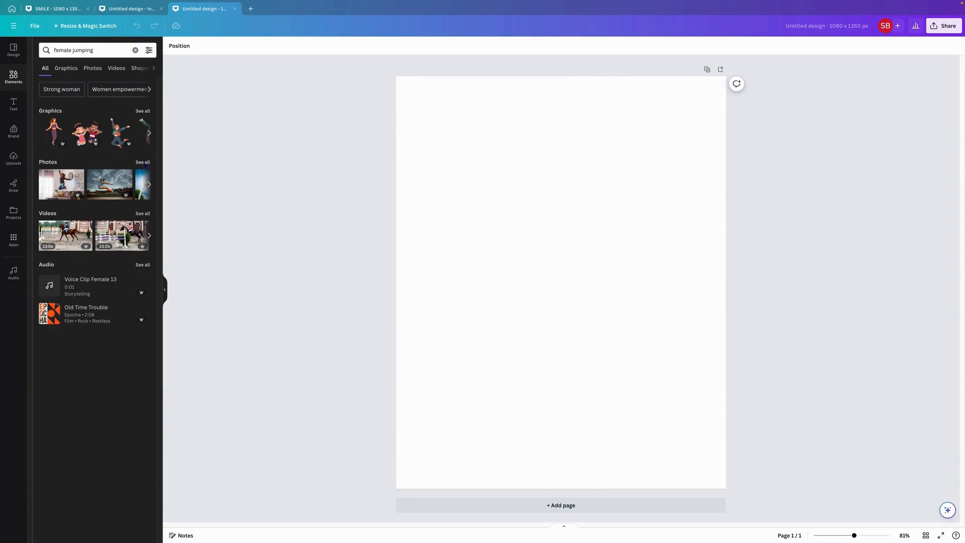
- List all matching photos and add the one of the woman in red trousers jumping on a beach to the page
{"action": "left_click", "coordinate": [143, 162]}
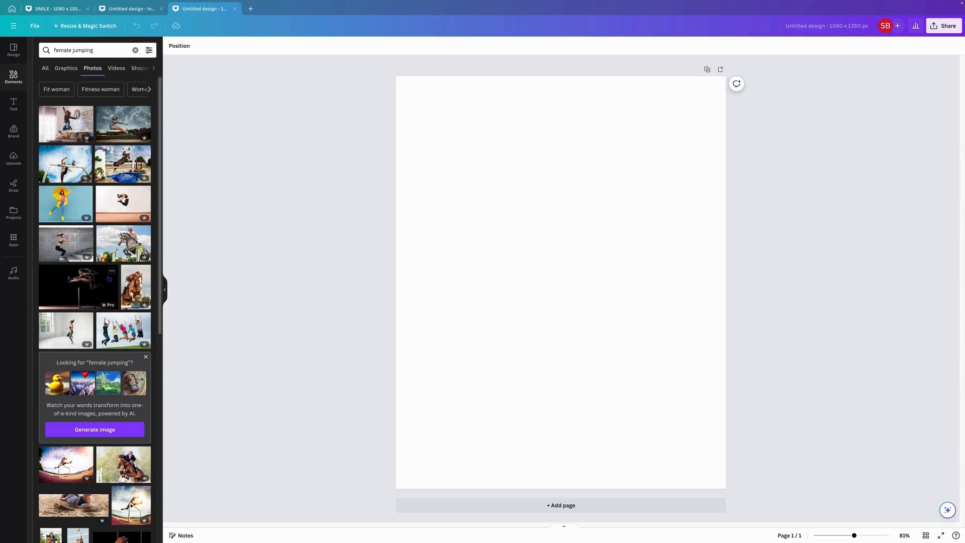
{"action": "scroll", "coordinate": [160, 160], "scroll_direction": "down", "scroll_amount": 2}
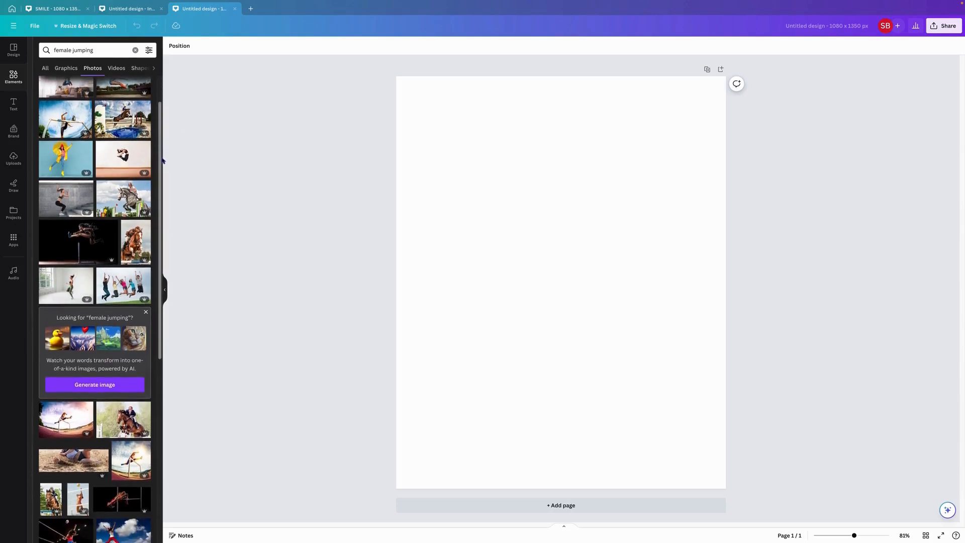
{"action": "left_click_drag", "start_coordinate": [162, 160], "coordinate": [176, 286]}
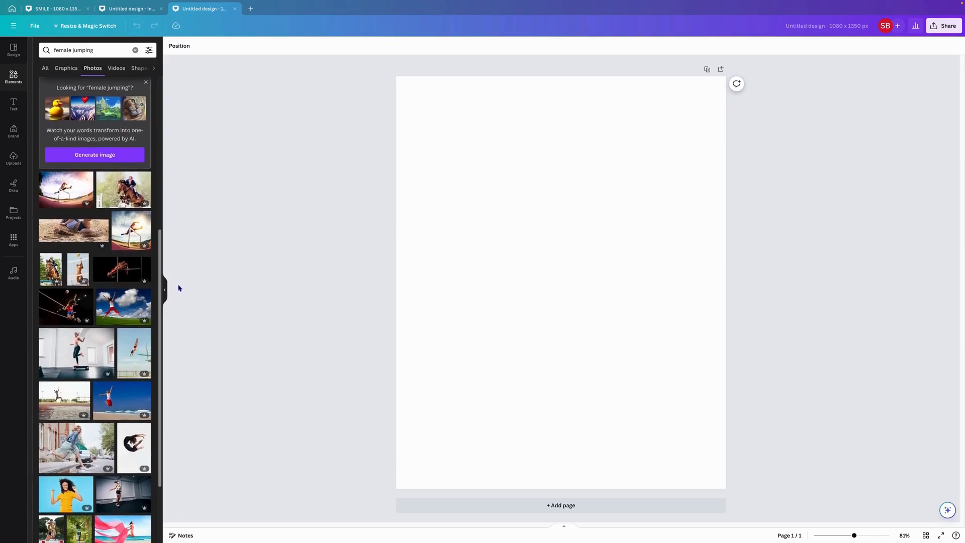
{"action": "left_click", "coordinate": [121, 402]}
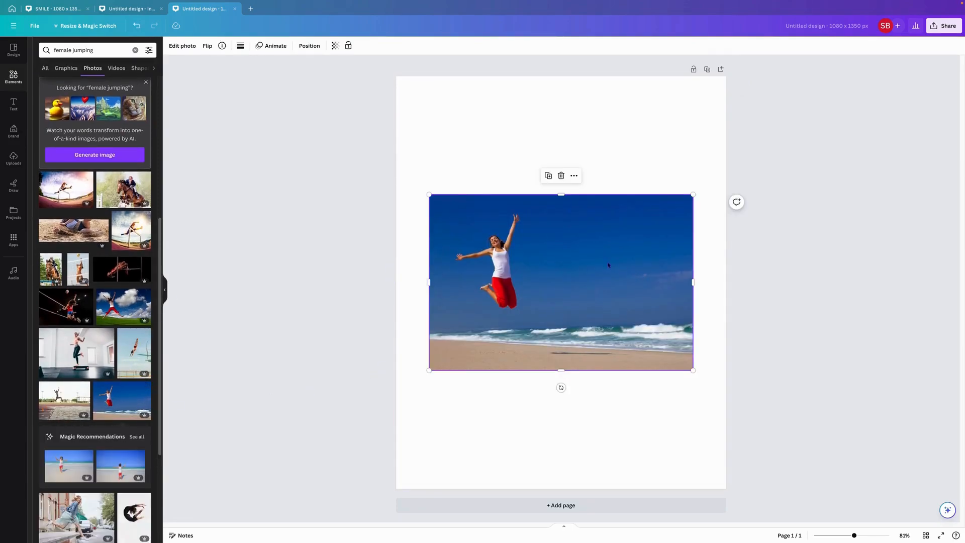
- Remove the beach photo's background and crop its frame closely around the jumping woman on all four sides
{"action": "left_click", "coordinate": [187, 46]}
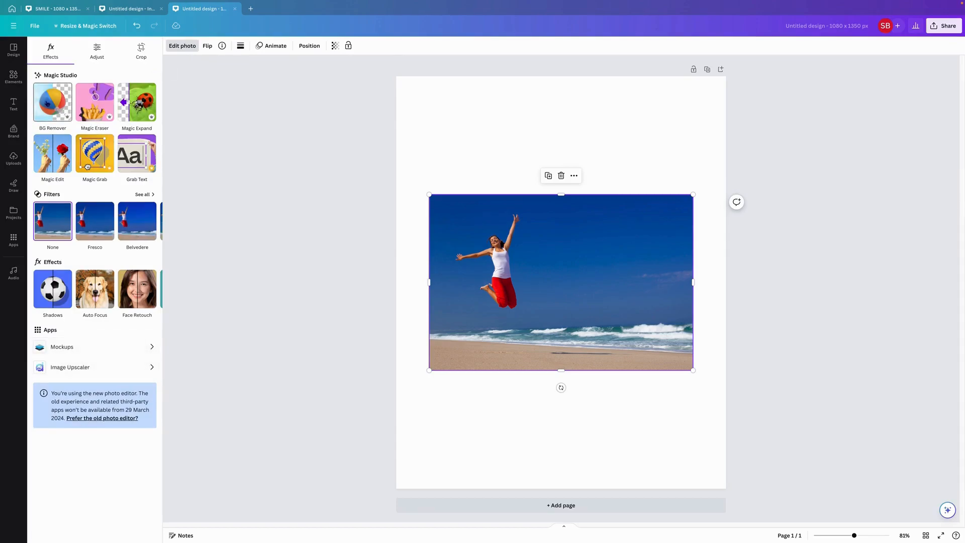
{"action": "left_click", "coordinate": [48, 103]}
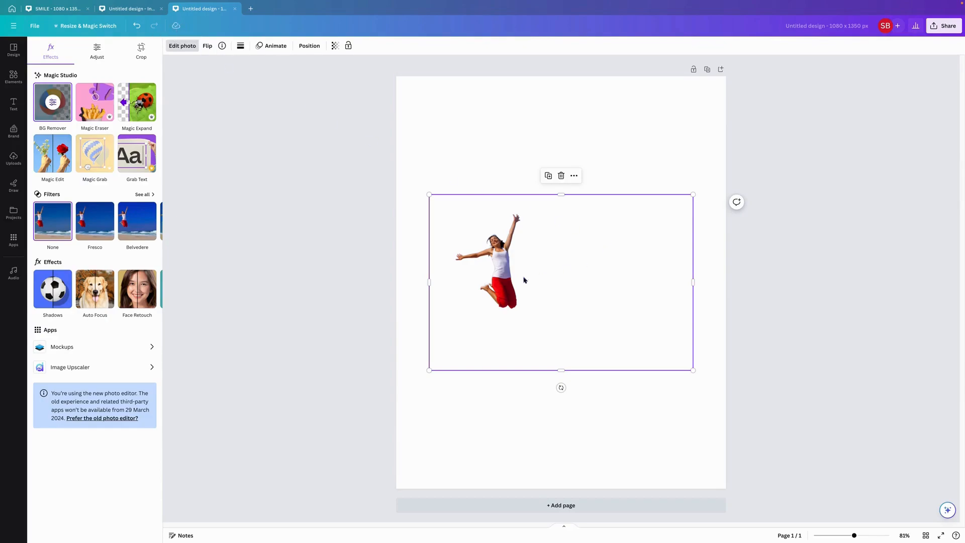
{"action": "left_click_drag", "start_coordinate": [440, 280], "coordinate": [448, 280]}
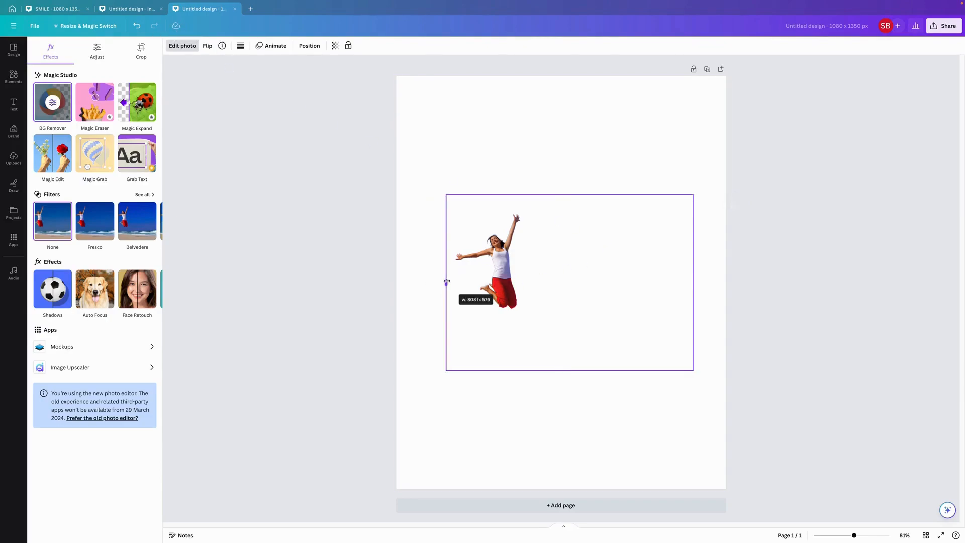
{"action": "left_click_drag", "start_coordinate": [692, 282], "coordinate": [530, 282]}
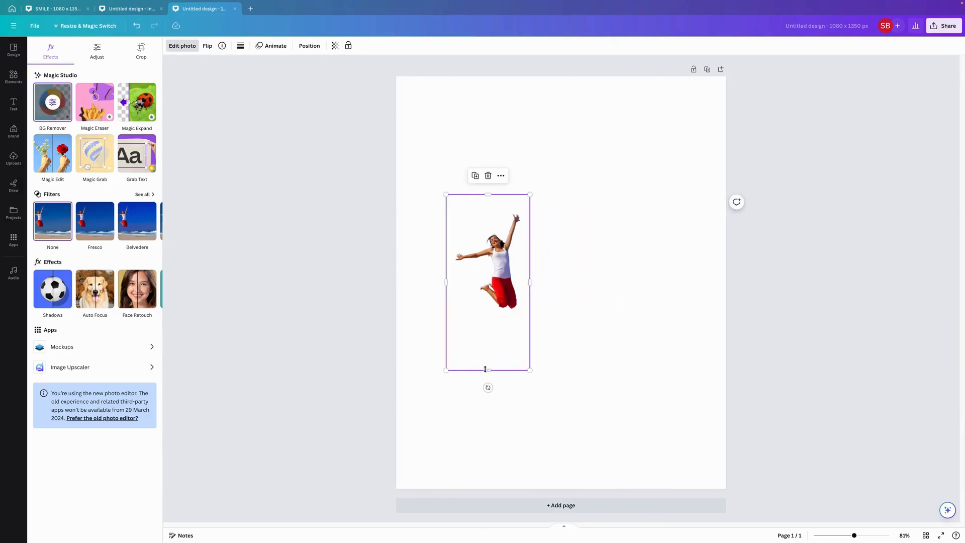
{"action": "left_click_drag", "start_coordinate": [491, 367], "coordinate": [495, 316]}
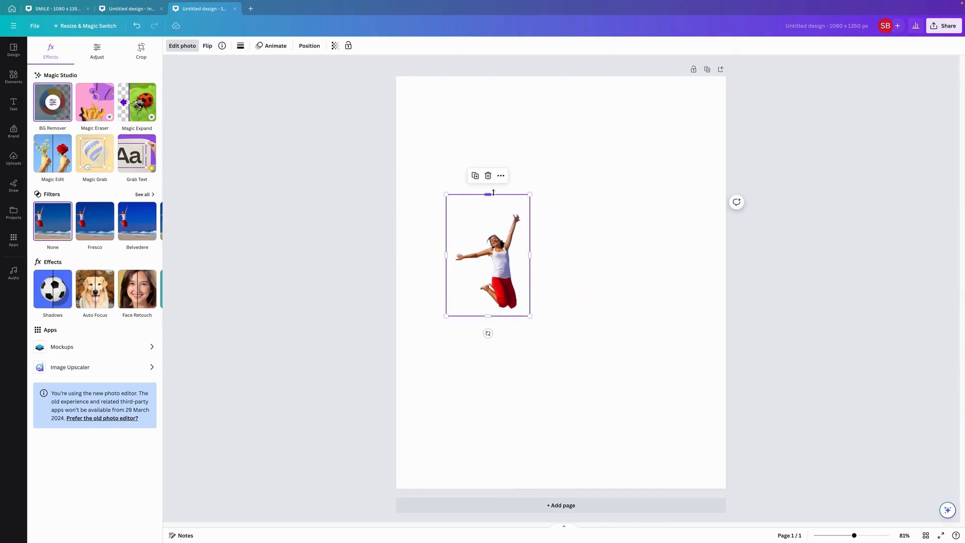
{"action": "left_click_drag", "start_coordinate": [488, 200], "coordinate": [488, 212]}
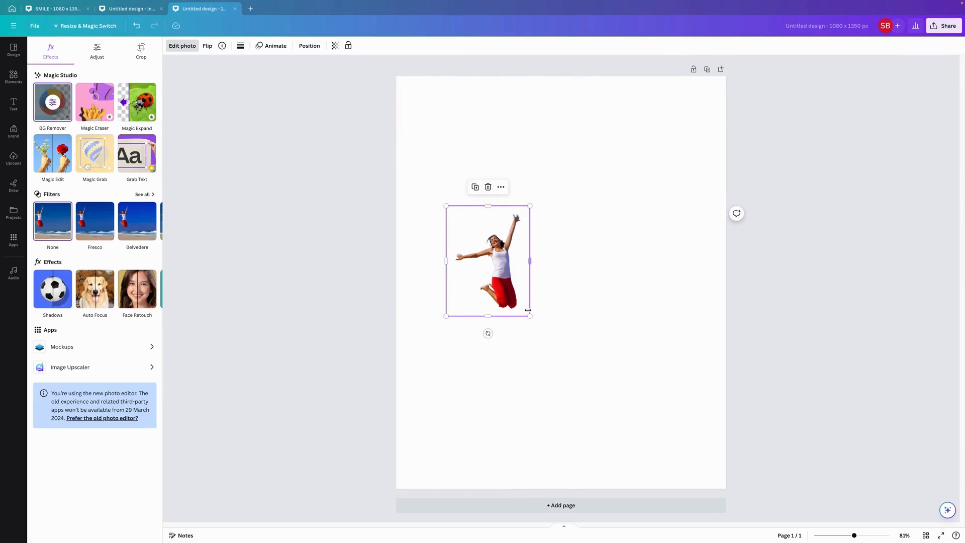
- Enlarge the cut-out woman and place her in the upper-left part of the page
{"action": "left_click_drag", "start_coordinate": [530, 315], "coordinate": [651, 475]}
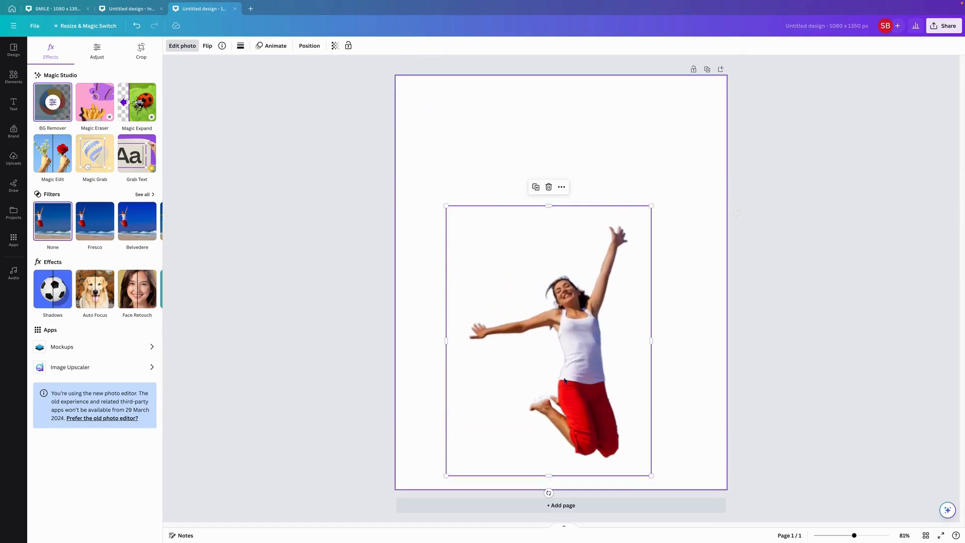
{"action": "left_click_drag", "start_coordinate": [557, 341], "coordinate": [515, 256]}
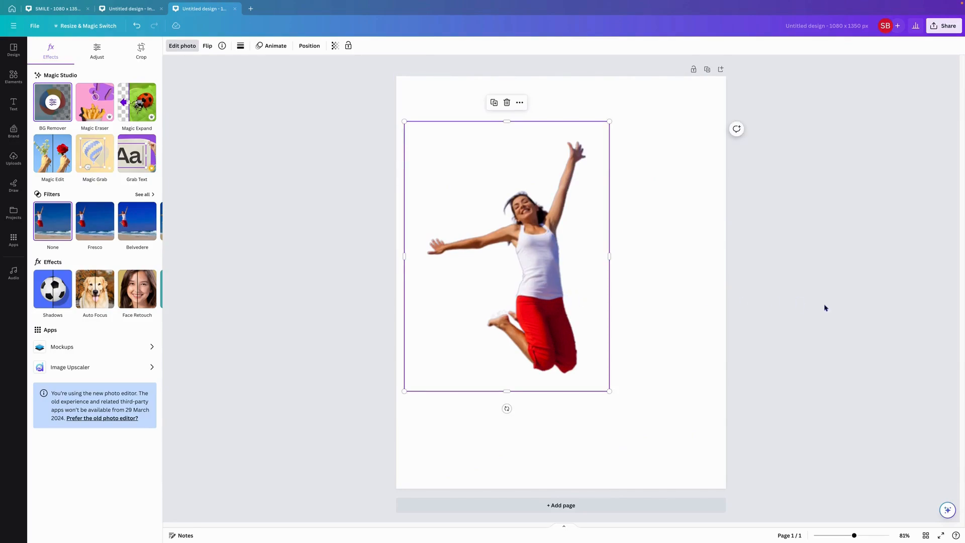
{"action": "left_click", "coordinate": [709, 303]}
{"action": "mouse_move", "coordinate": [777, 15]}
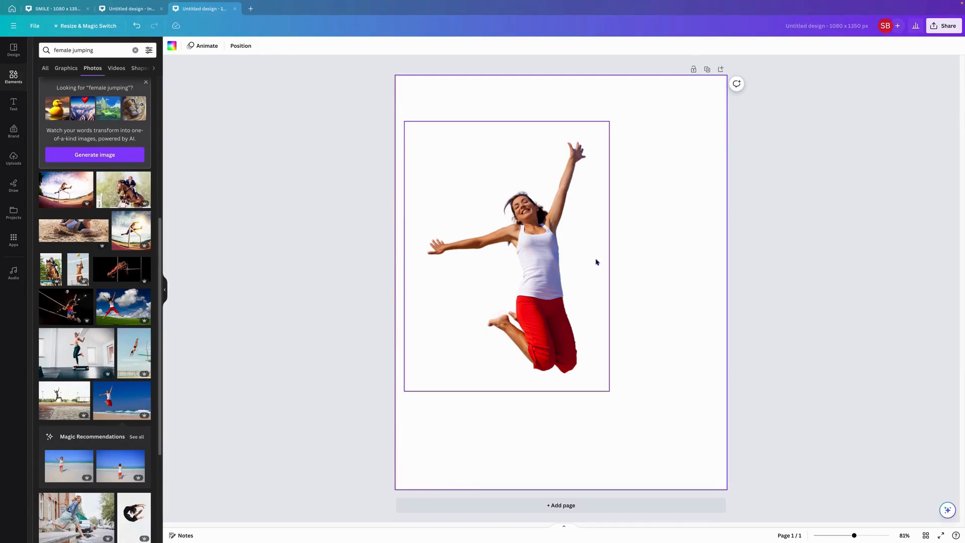
- Duplicate the cut-out woman and place the copy beside the original, level with it on its right
{"action": "left_click", "coordinate": [539, 272]}
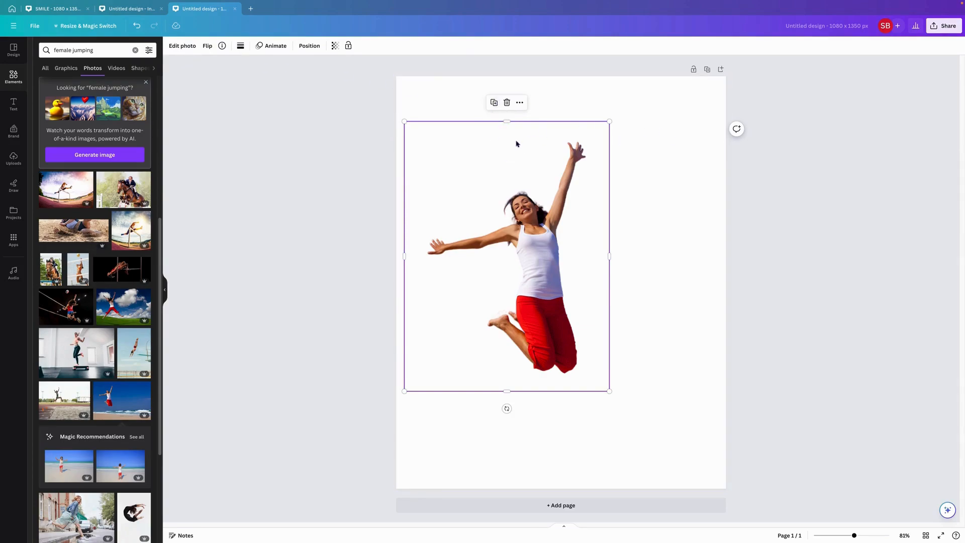
{"action": "left_click", "coordinate": [495, 103]}
{"action": "left_click_drag", "start_coordinate": [542, 269], "coordinate": [649, 263]}
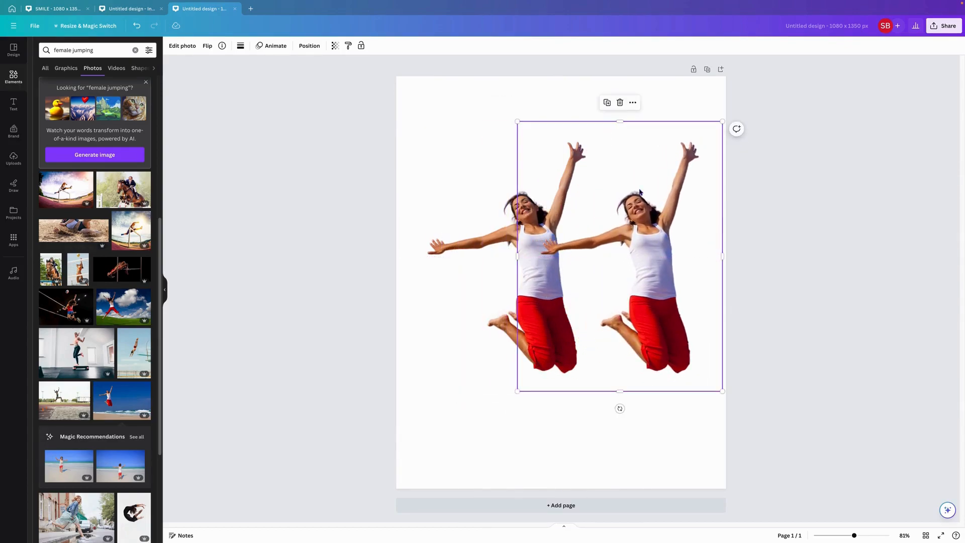
- Darken the duplicated woman by setting its brightness to -100 and its contrast to 100
{"action": "left_click", "coordinate": [192, 47]}
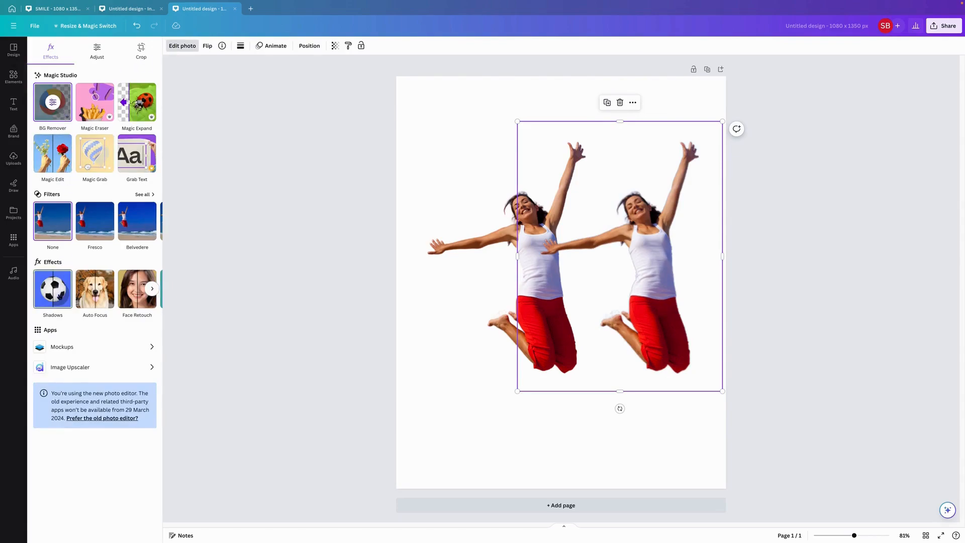
{"action": "left_click", "coordinate": [97, 50]}
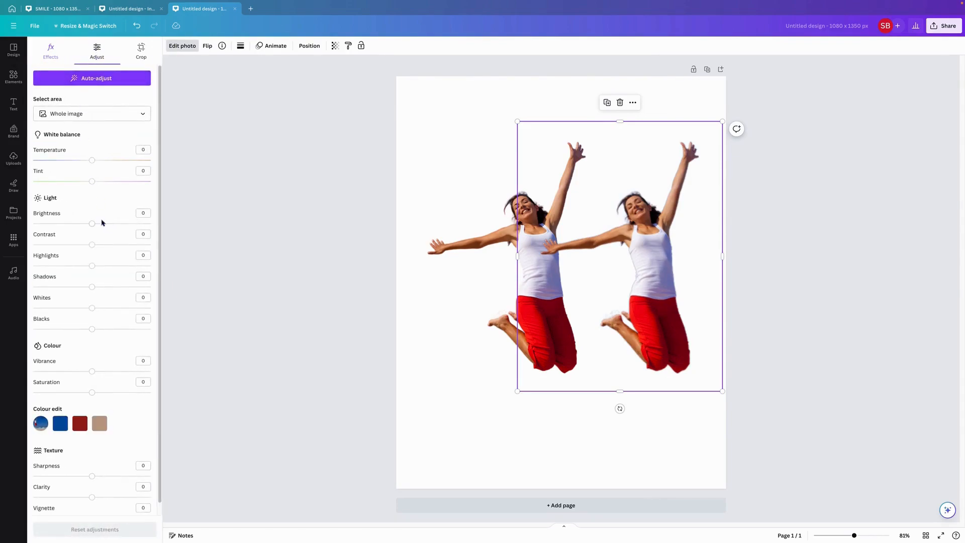
{"action": "left_click_drag", "start_coordinate": [92, 223], "coordinate": [20, 227]}
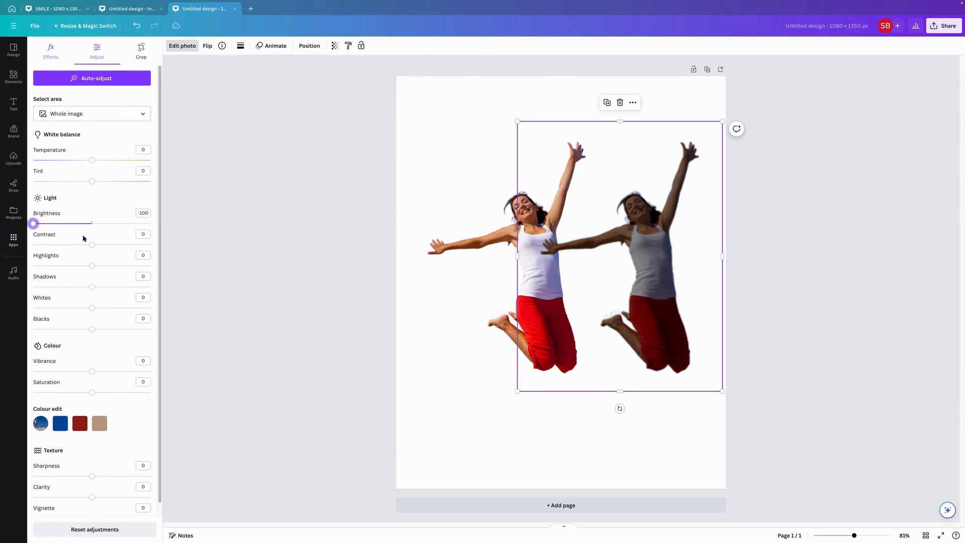
{"action": "left_click_drag", "start_coordinate": [93, 246], "coordinate": [179, 252]}
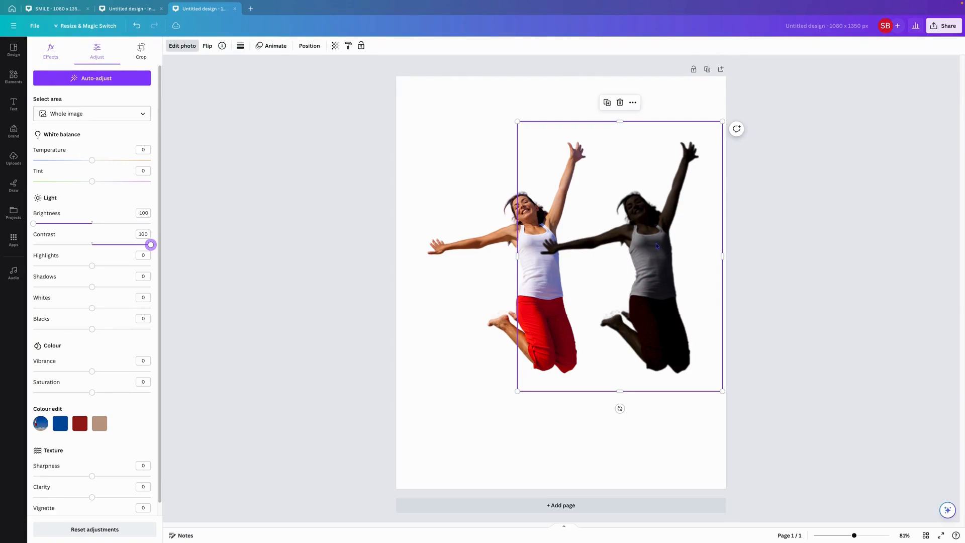
- Duplicate the page, delete the full-colour woman from the new page and move the darkened copy near its centre
{"action": "left_click", "coordinate": [707, 69]}
{"action": "left_click", "coordinate": [468, 220]}
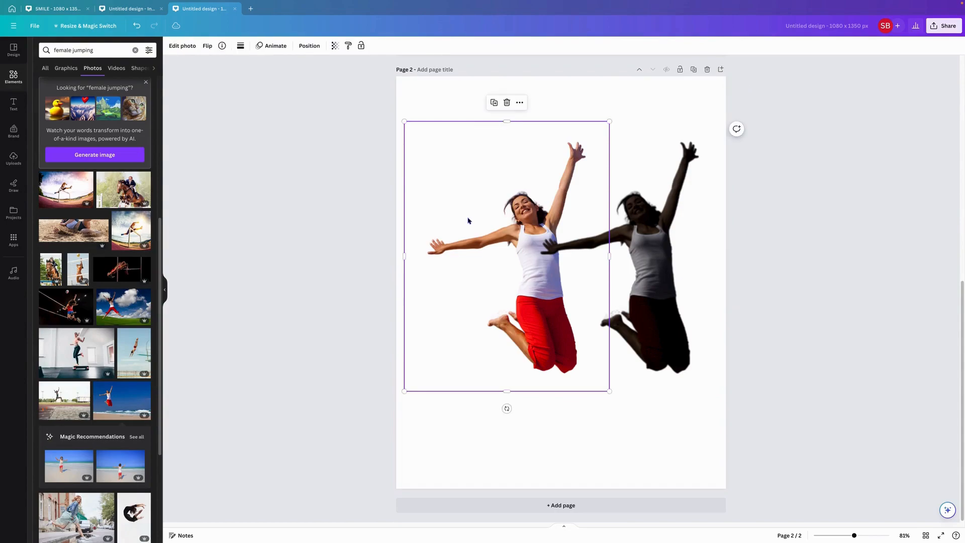
{"action": "key", "text": "Delete"}
{"action": "left_click", "coordinate": [601, 262]}
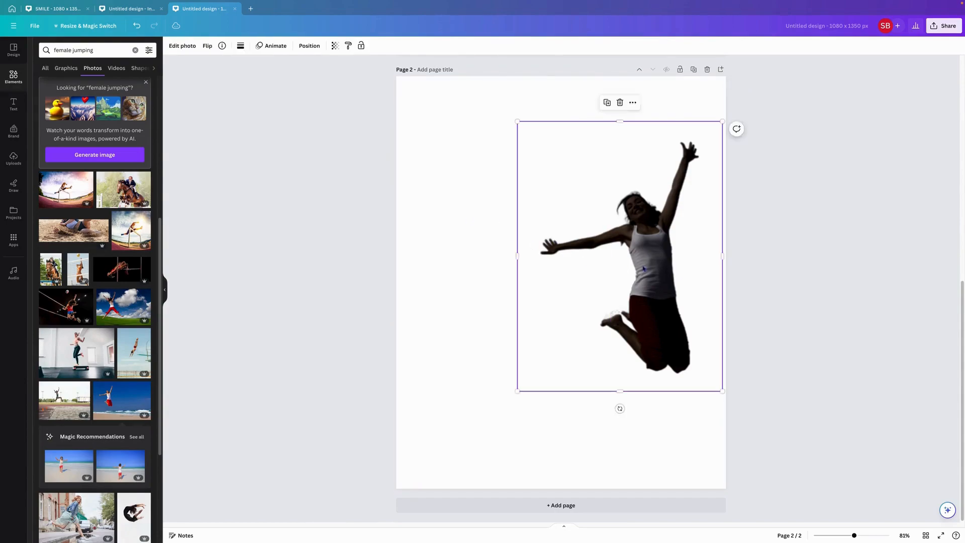
{"action": "left_click_drag", "start_coordinate": [643, 263], "coordinate": [582, 281]}
- Try to download only page 2 as a PNG file
{"action": "left_click", "coordinate": [943, 25]}
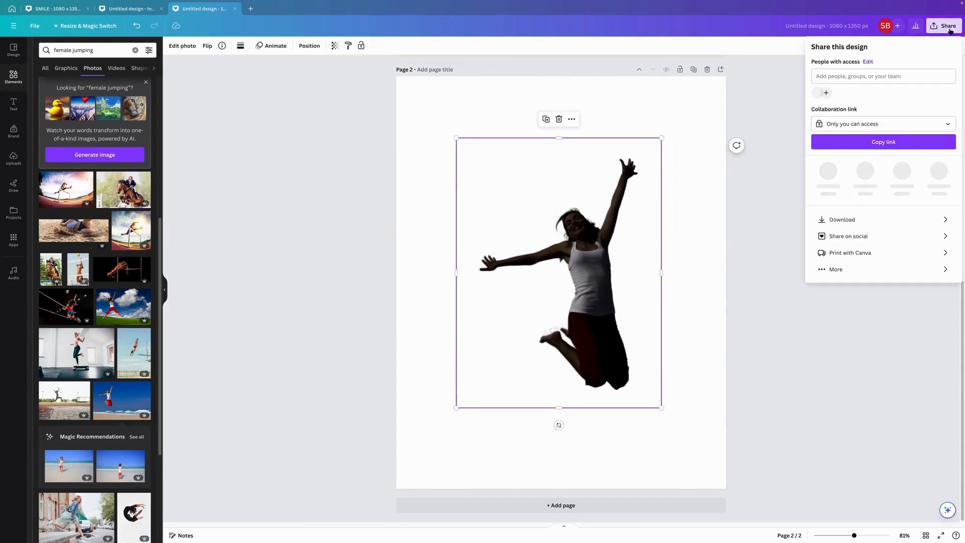
{"action": "left_click", "coordinate": [846, 217]}
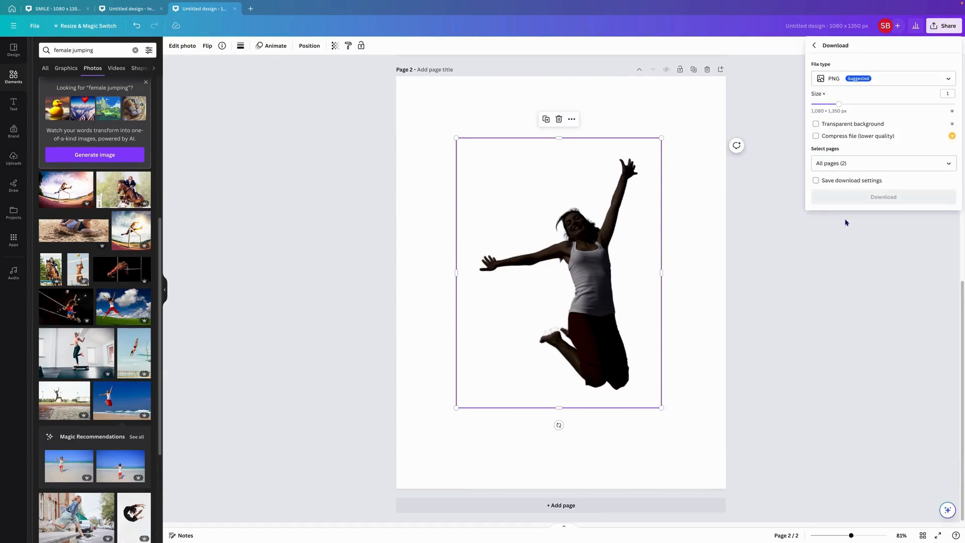
{"action": "left_click", "coordinate": [846, 160]}
{"action": "left_click", "coordinate": [849, 184]}
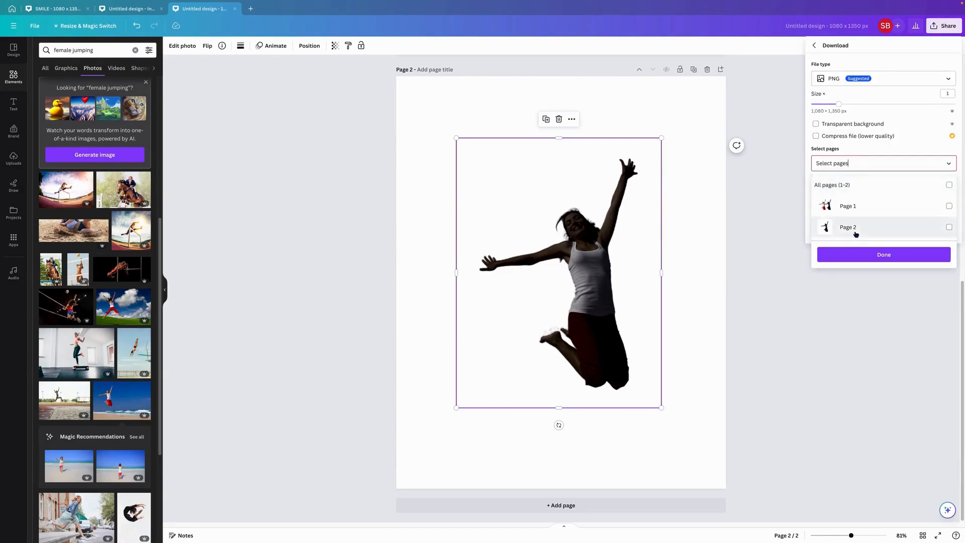
{"action": "left_click", "coordinate": [853, 228]}
{"action": "left_click", "coordinate": [877, 261]}
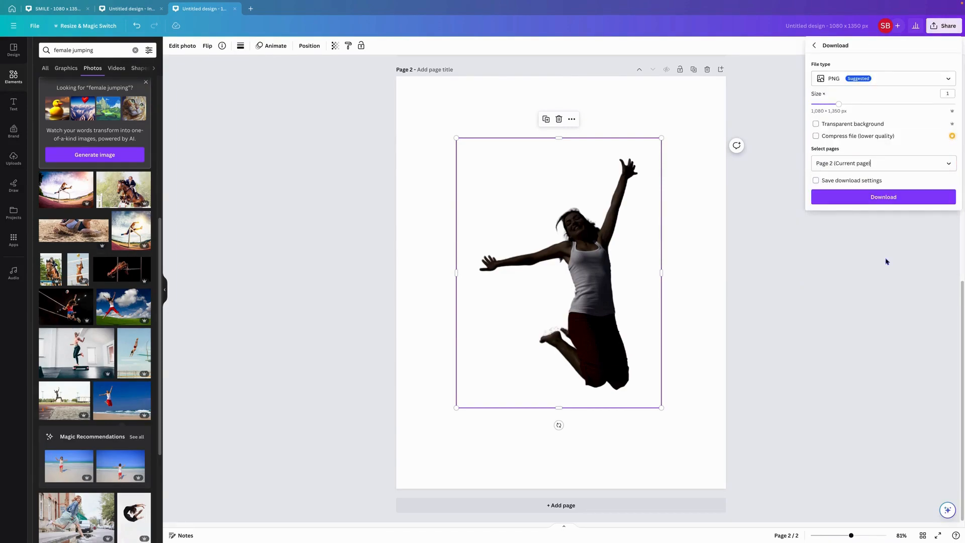
{"action": "left_click", "coordinate": [879, 198]}
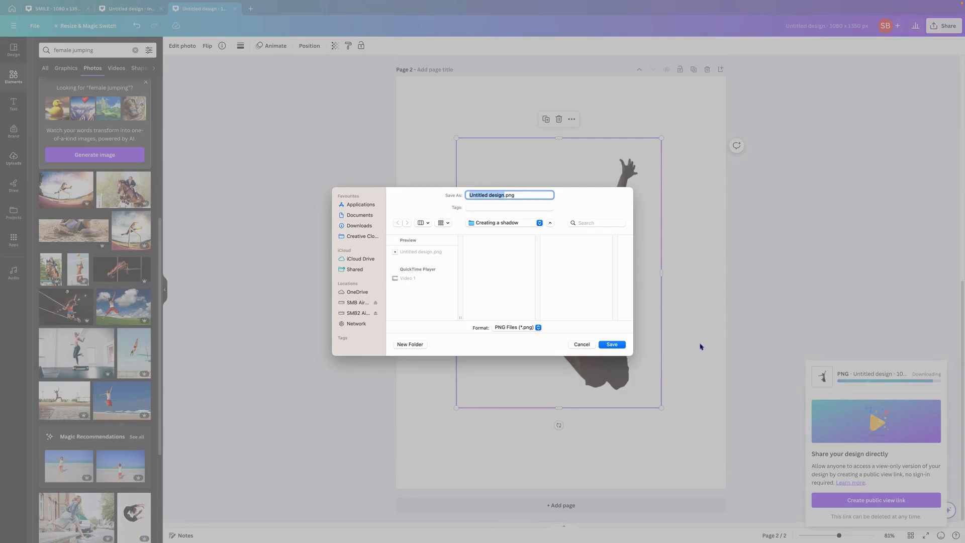
{"action": "left_click", "coordinate": [582, 344]}
- Delete the darkened copy of the woman from page 1
{"action": "left_click", "coordinate": [718, 394]}
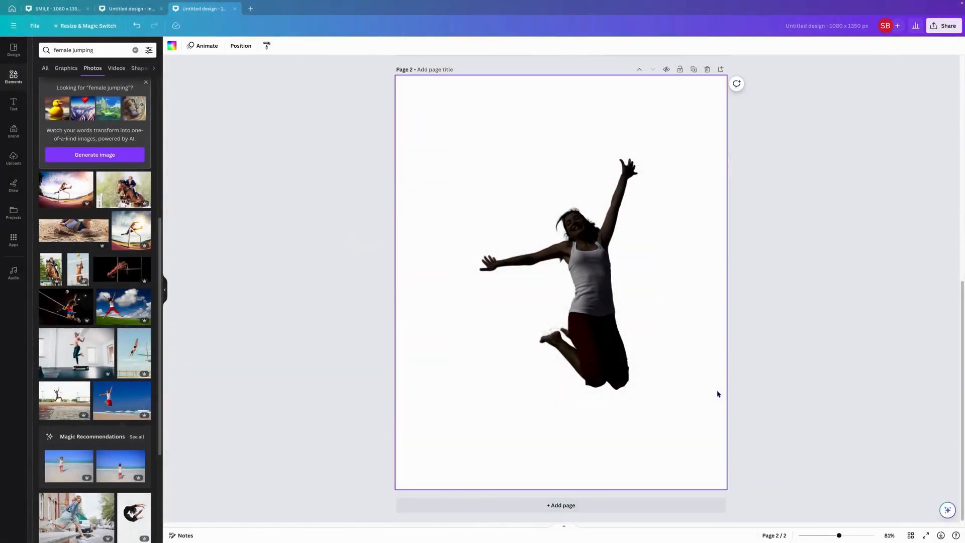
{"action": "scroll", "coordinate": [717, 394], "scroll_direction": "up", "scroll_amount": 8}
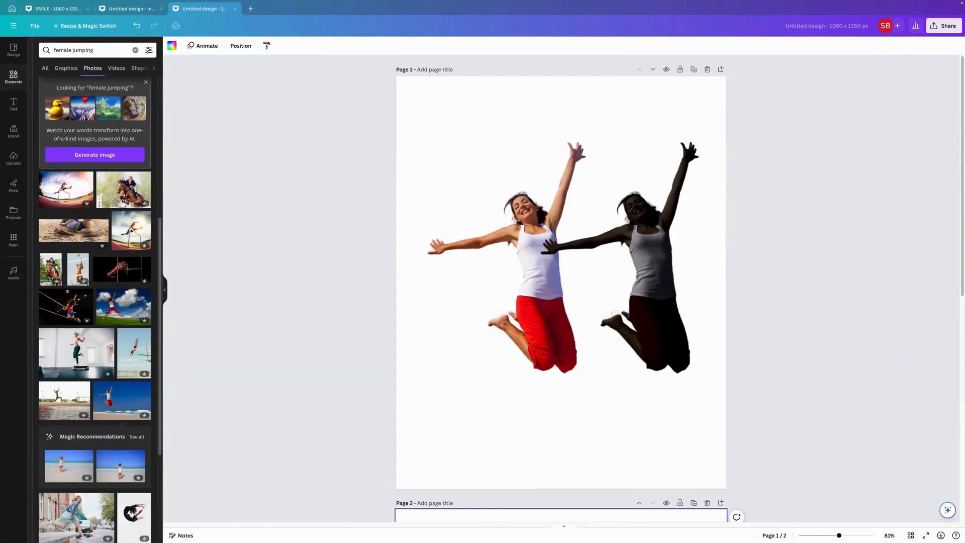
{"action": "left_click", "coordinate": [632, 293]}
{"action": "key", "text": "Delete"}
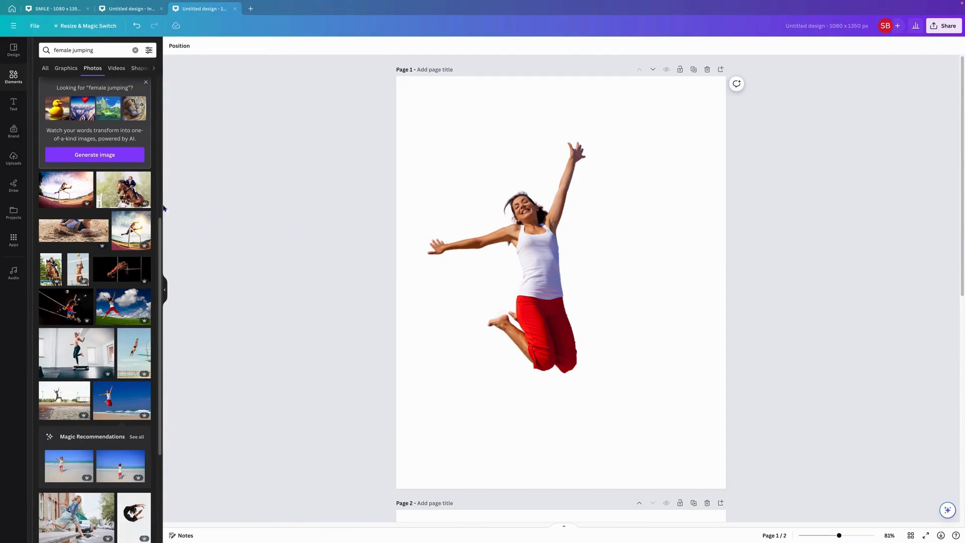
{"action": "left_click", "coordinate": [15, 167]}
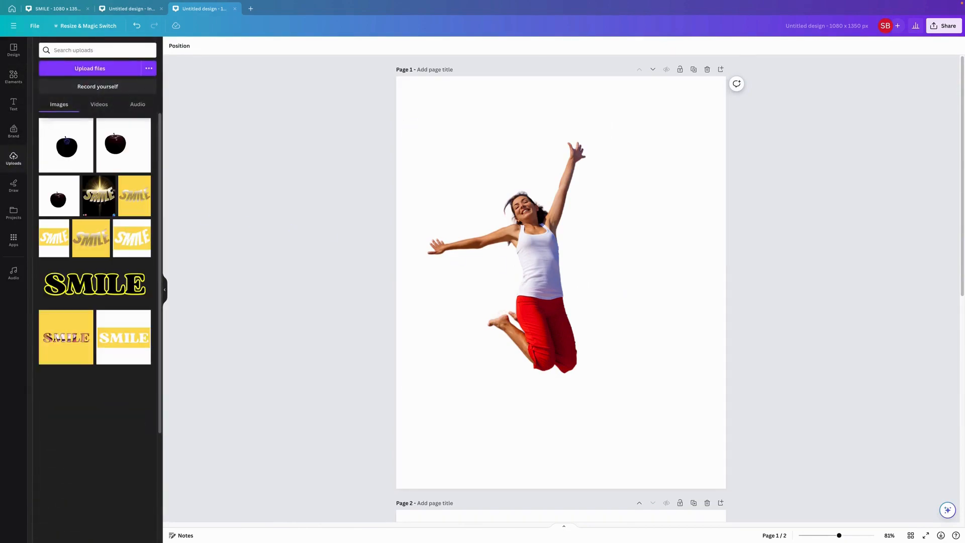
{"action": "left_click", "coordinate": [88, 69]}
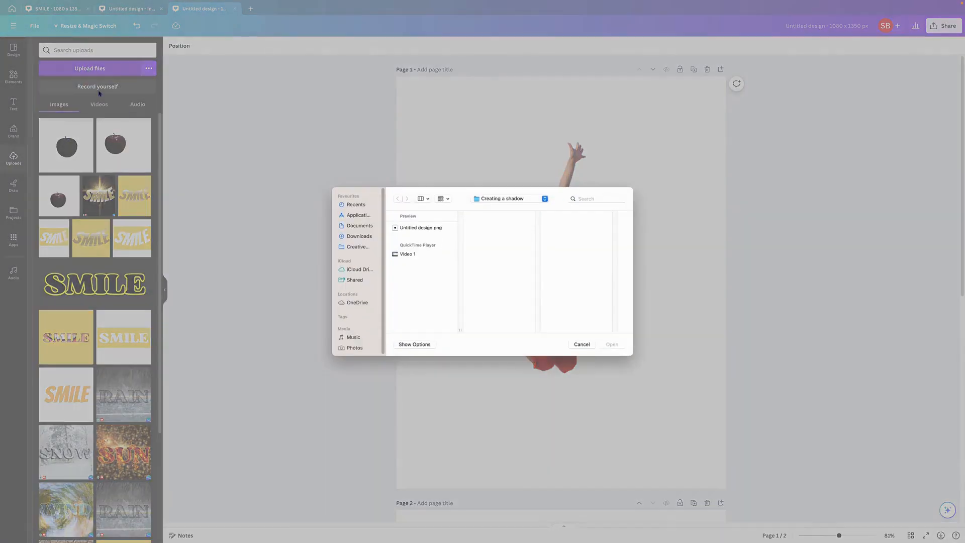
{"action": "left_click", "coordinate": [417, 228]}
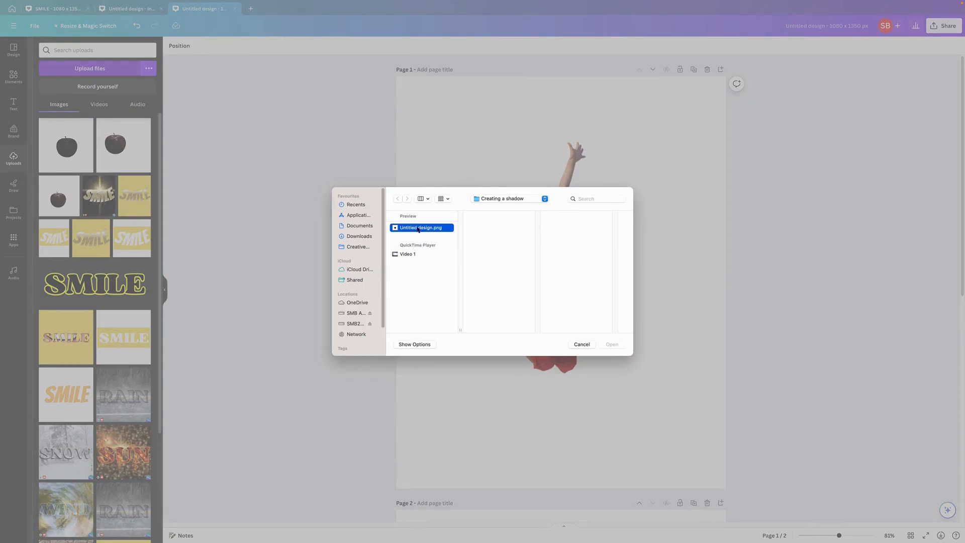
{"action": "left_click", "coordinate": [413, 254]}
{"action": "left_click", "coordinate": [418, 232]}
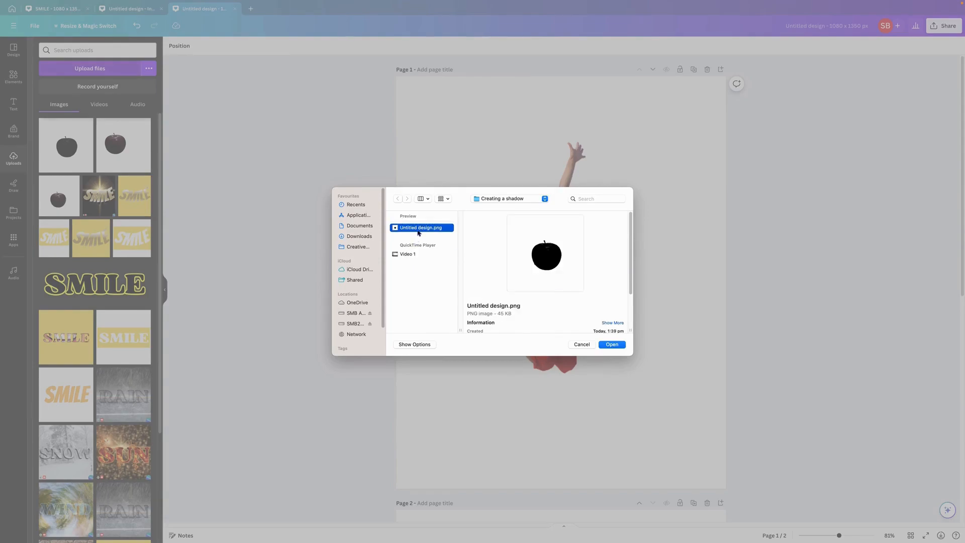
{"action": "left_click", "coordinate": [417, 255]}
{"action": "left_click", "coordinate": [419, 231]}
{"action": "left_click", "coordinate": [582, 344]}
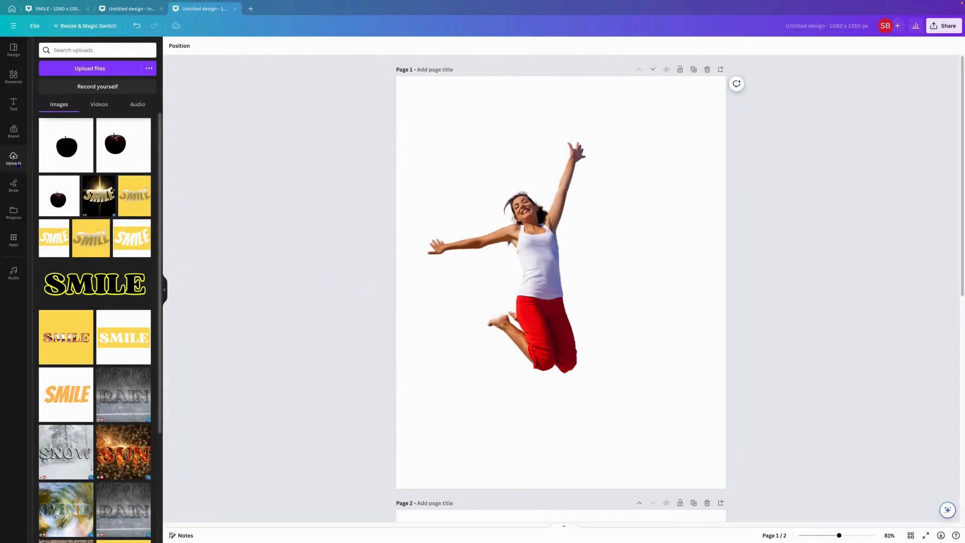
{"action": "left_click", "coordinate": [101, 69]}
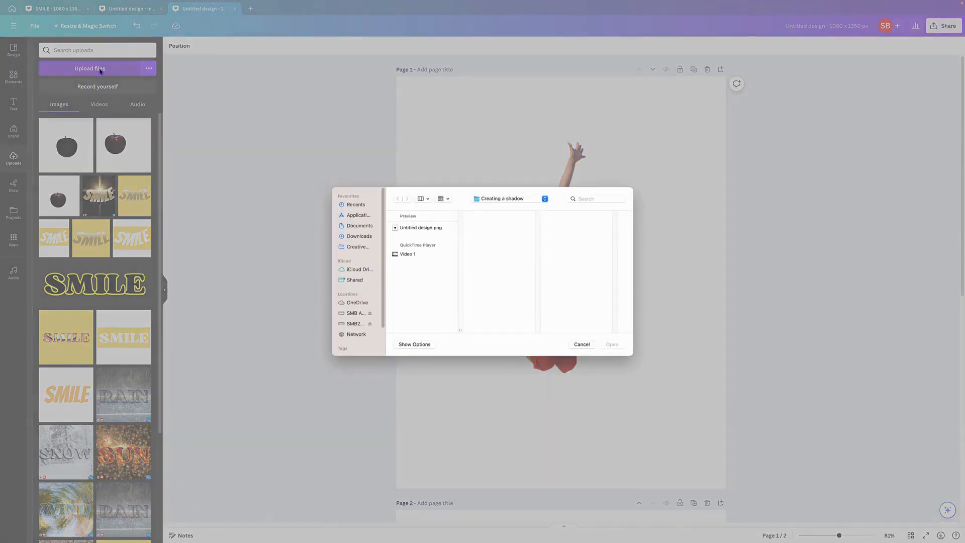
{"action": "left_click", "coordinate": [425, 229]}
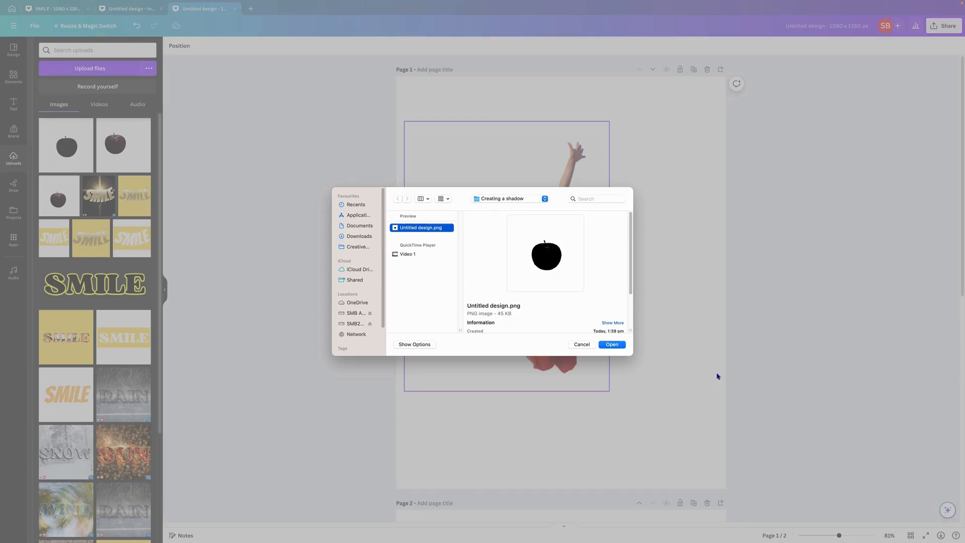
{"action": "left_click", "coordinate": [582, 346]}
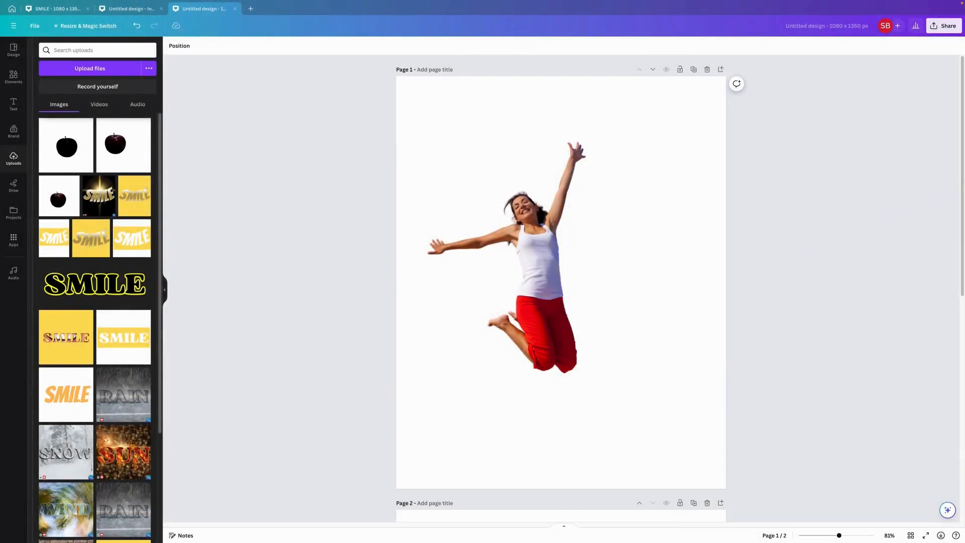
- Configure a PNG download of page 2 only, with a transparent background
{"action": "scroll", "coordinate": [592, 353], "scroll_direction": "down", "scroll_amount": 5}
{"action": "left_click", "coordinate": [592, 353]}
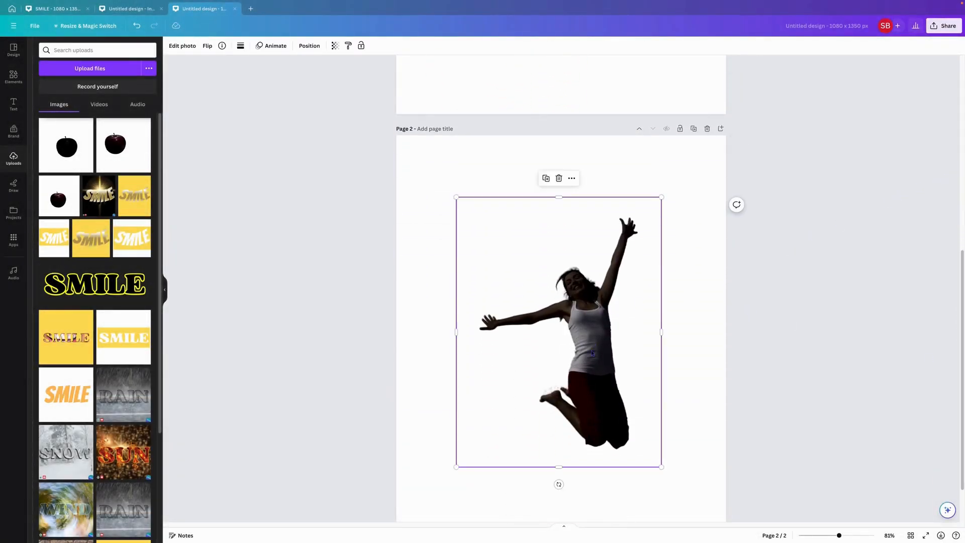
{"action": "left_click", "coordinate": [943, 26]}
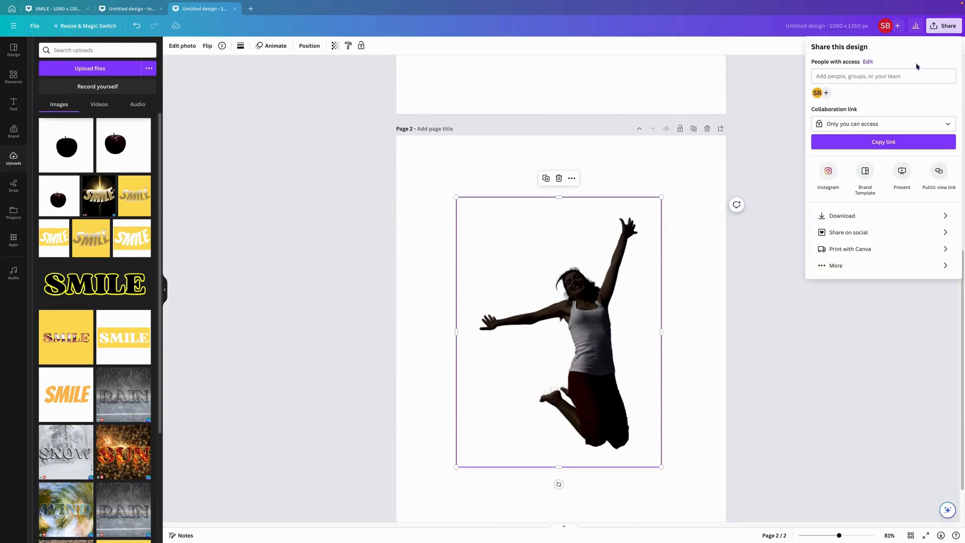
{"action": "left_click", "coordinate": [847, 220]}
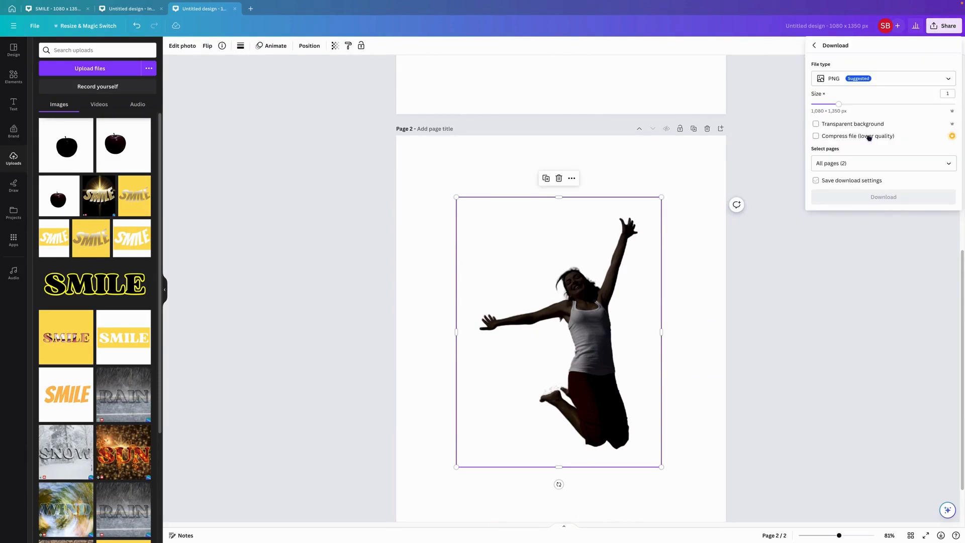
{"action": "left_click", "coordinate": [844, 128]}
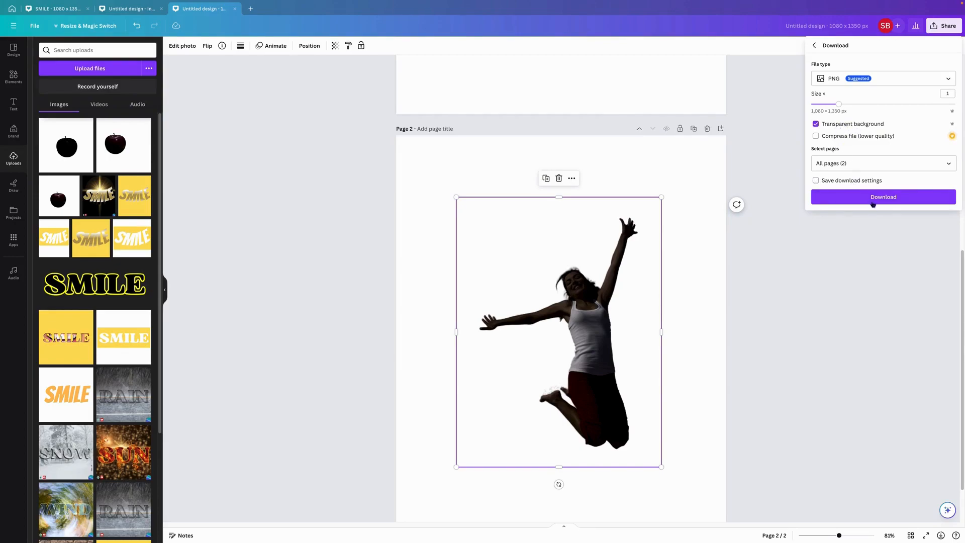
{"action": "left_click", "coordinate": [854, 169]}
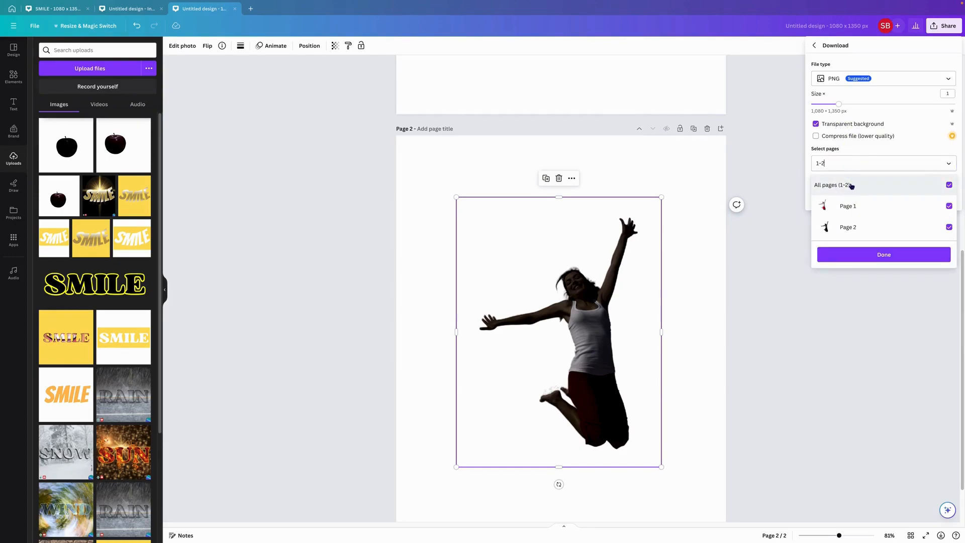
{"action": "left_click", "coordinate": [850, 187]}
{"action": "left_click", "coordinate": [855, 227]}
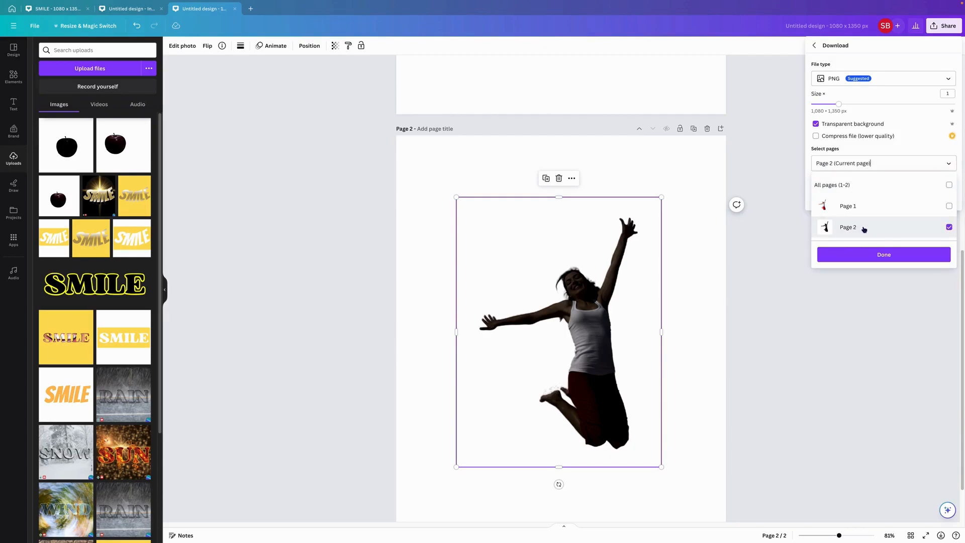
{"action": "left_click", "coordinate": [877, 261]}
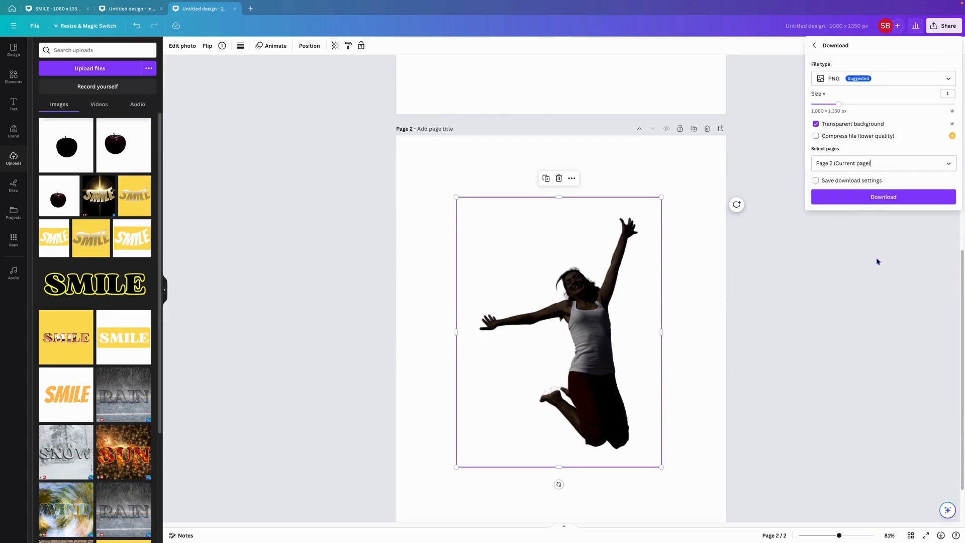
- Download the page and save it as "Jumping Female" in the Creating a shadow folder
{"action": "left_click", "coordinate": [880, 197]}
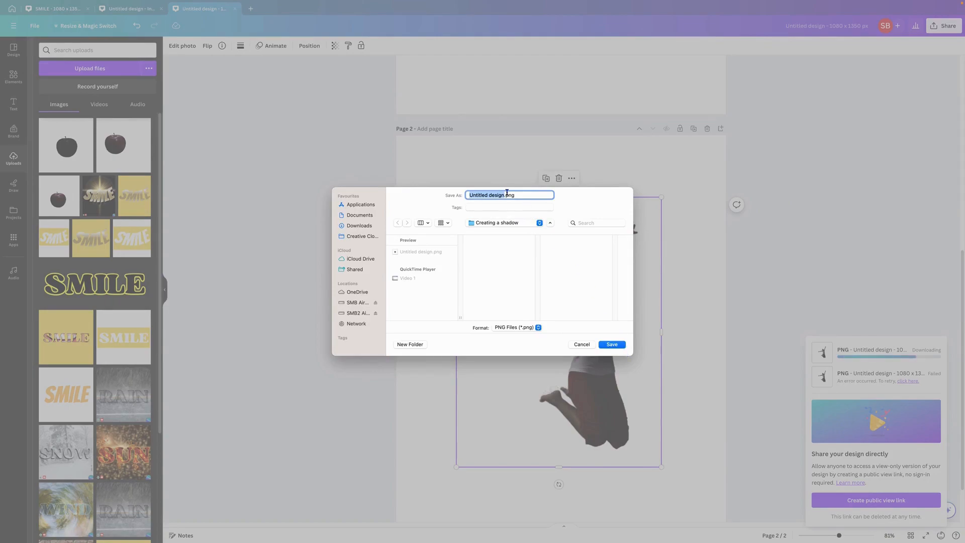
{"action": "key", "text": "BackSpace"}
{"action": "type", "text": "Jumping Female"}
{"action": "left_click", "coordinate": [617, 346]}
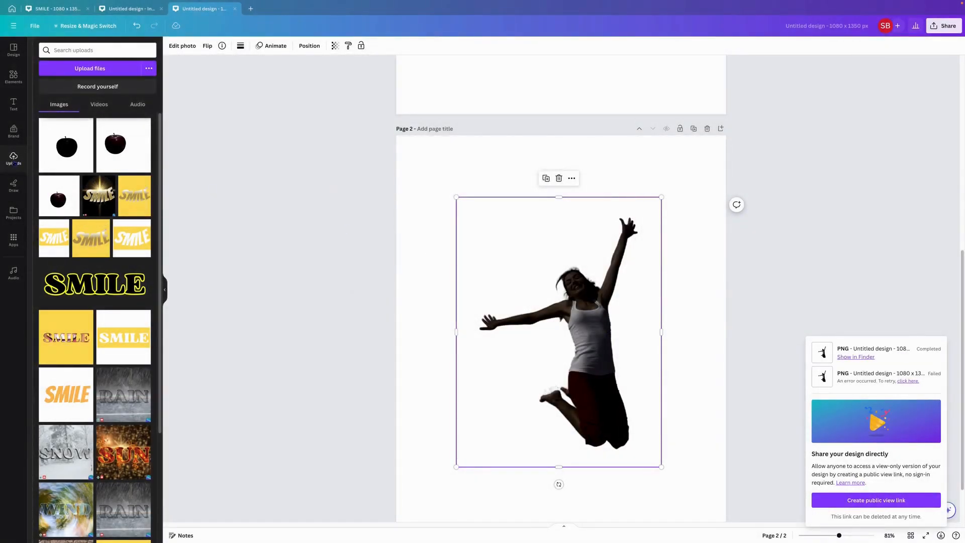
- Return to page 1 and upload Jumping Female.png from the Creating a shadow folder
{"action": "left_click", "coordinate": [90, 68]}
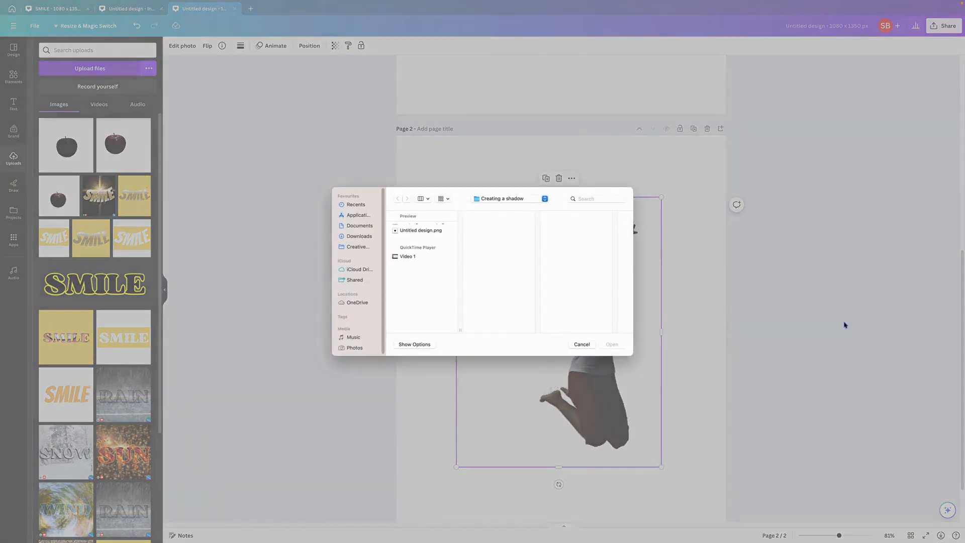
{"action": "left_click", "coordinate": [581, 344]}
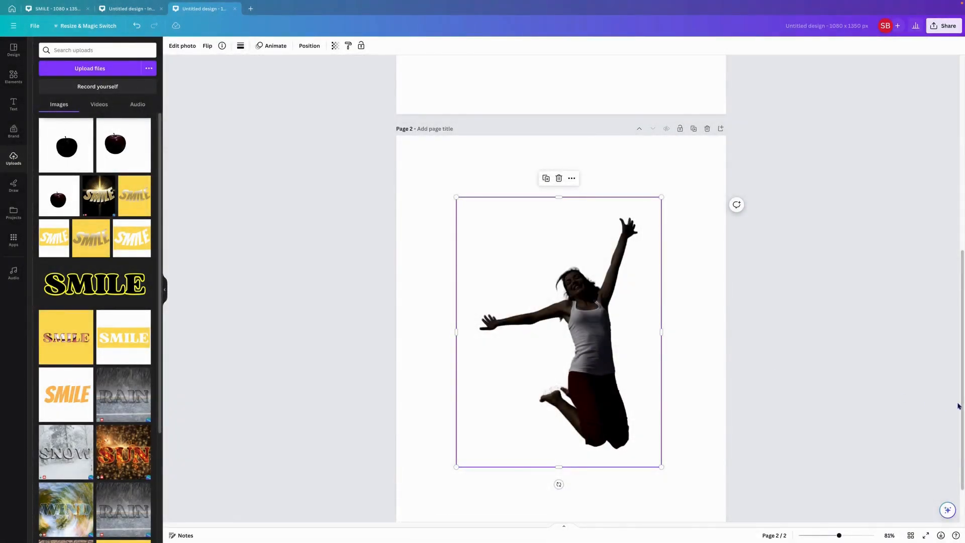
{"action": "left_click_drag", "start_coordinate": [958, 405], "coordinate": [957, 212]}
{"action": "left_click", "coordinate": [620, 289]}
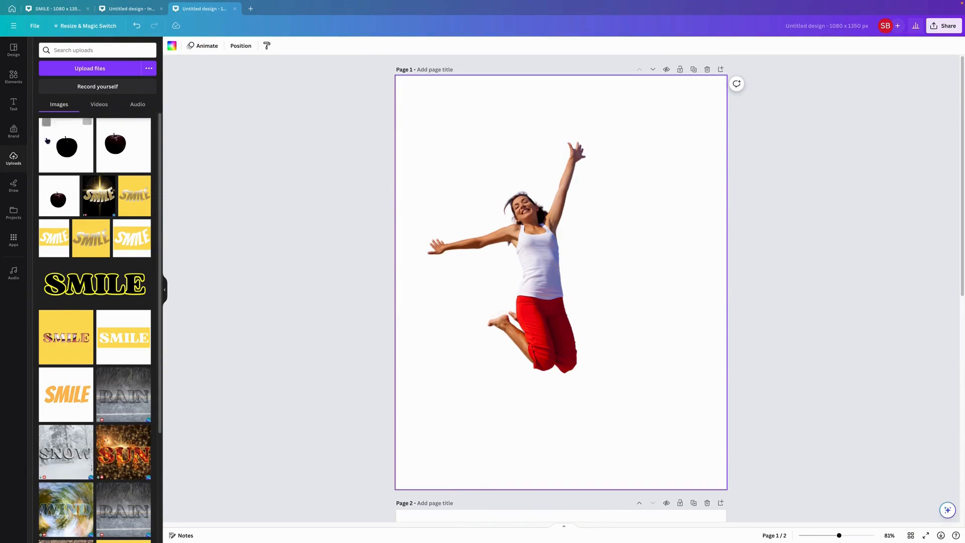
{"action": "left_click", "coordinate": [103, 71]}
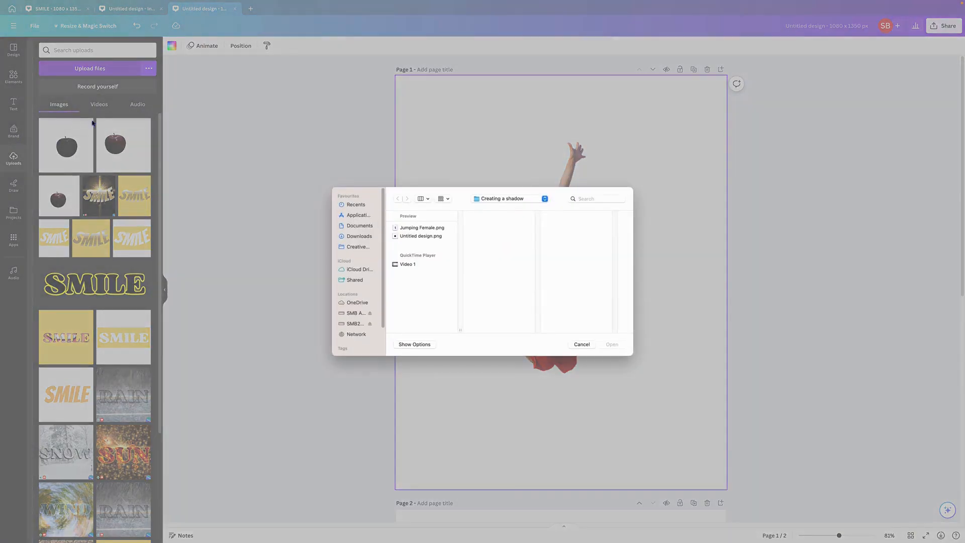
{"action": "left_click", "coordinate": [422, 227]}
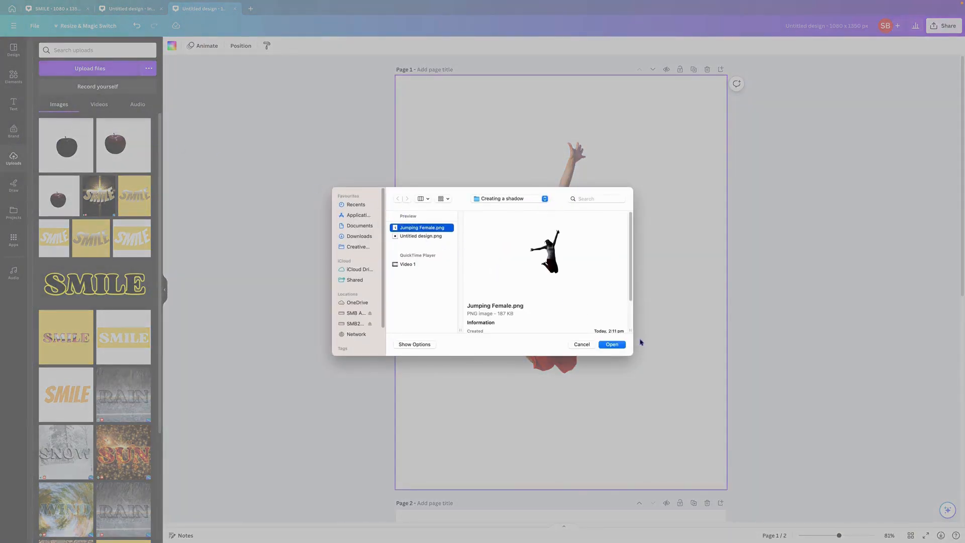
{"action": "left_click", "coordinate": [611, 345]}
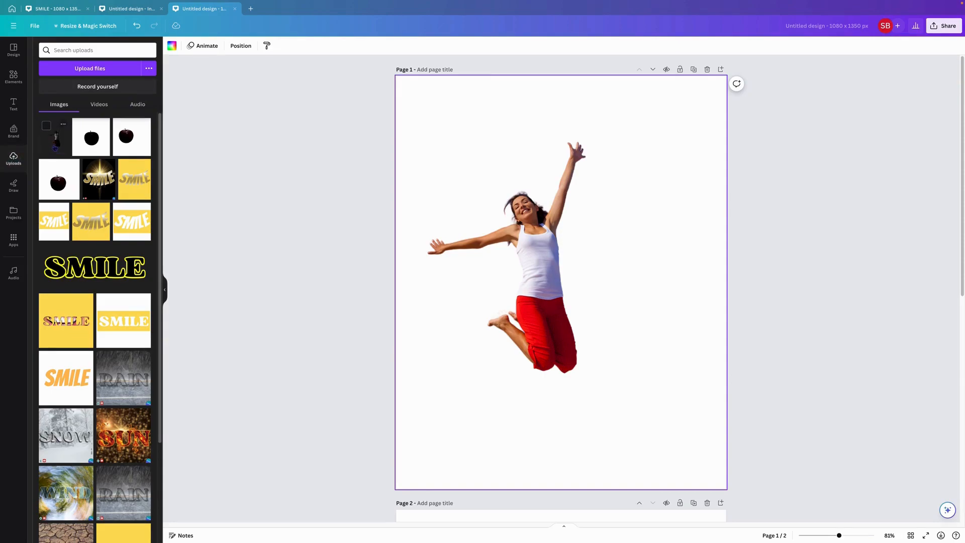
- Place the uploaded dark woman on page 1 at full page size and crop its empty margins close to the figure on all sides
{"action": "left_click_drag", "start_coordinate": [453, 146], "coordinate": [396, 75]}
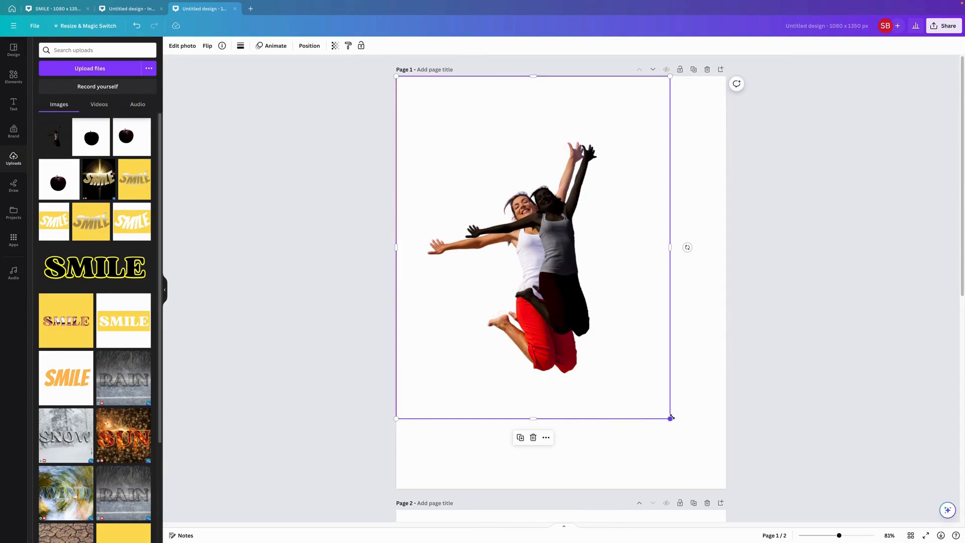
{"action": "left_click_drag", "start_coordinate": [670, 418], "coordinate": [721, 492]}
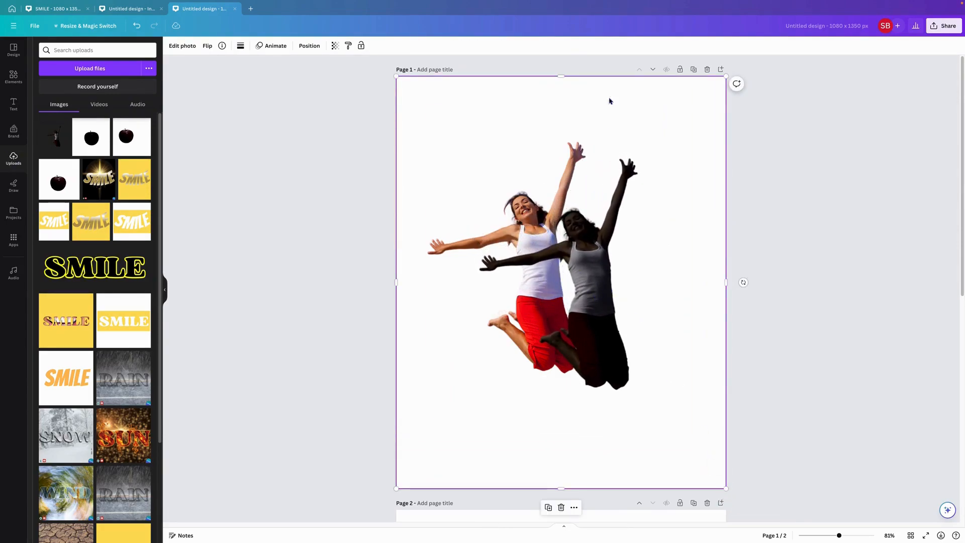
{"action": "left_click_drag", "start_coordinate": [565, 92], "coordinate": [571, 151]}
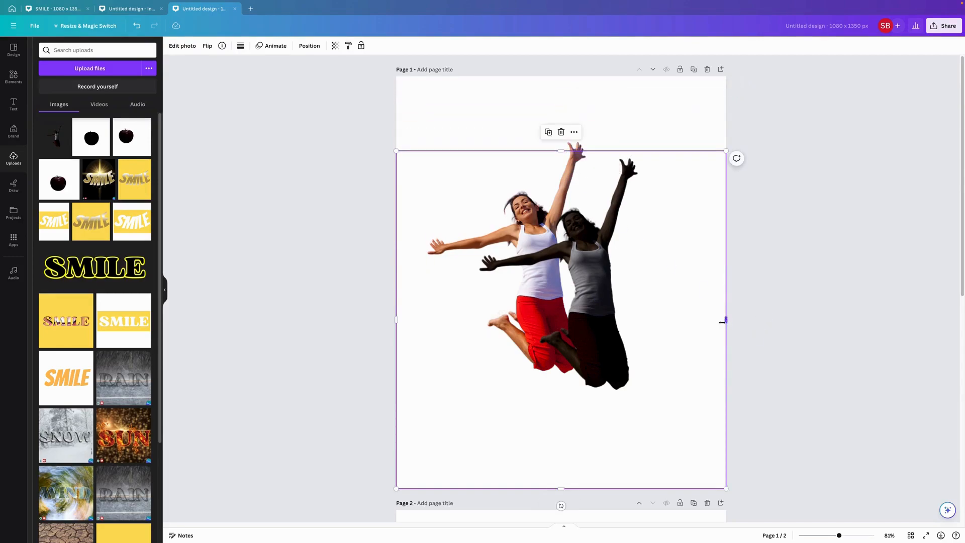
{"action": "left_click_drag", "start_coordinate": [722, 322], "coordinate": [649, 322]}
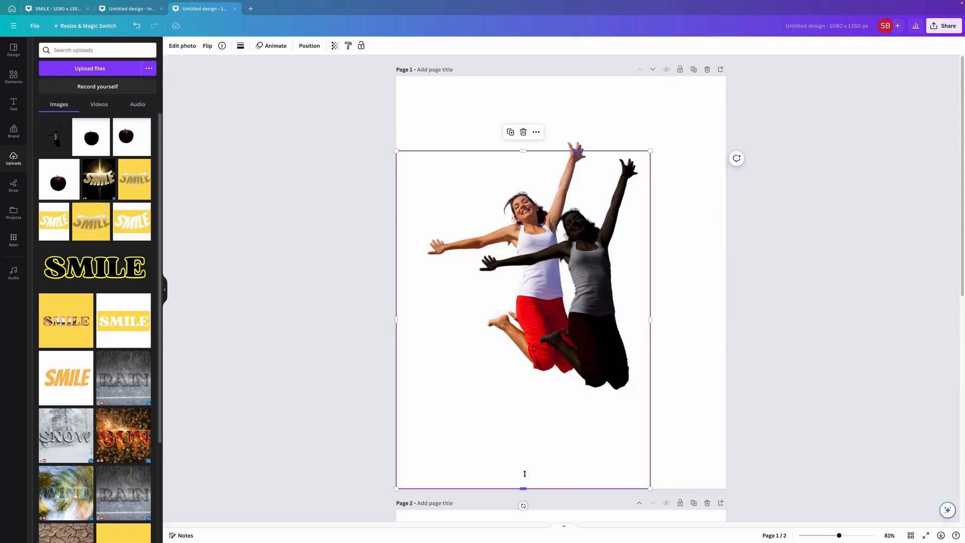
{"action": "left_click_drag", "start_coordinate": [524, 474], "coordinate": [523, 401]}
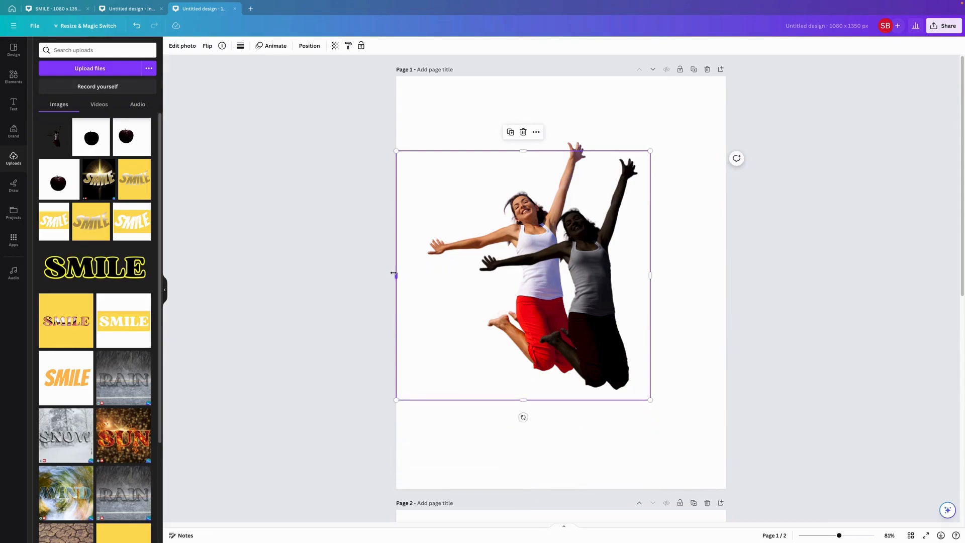
{"action": "left_click_drag", "start_coordinate": [394, 274], "coordinate": [469, 274]}
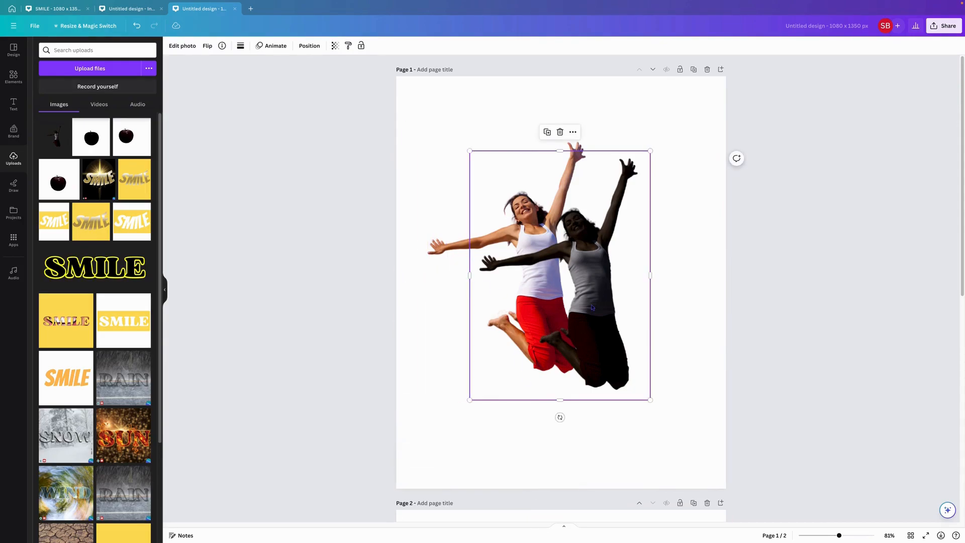
- Move the cropped dark woman over the full-colour woman and set its brightness to -100
{"action": "left_click_drag", "start_coordinate": [594, 323], "coordinate": [559, 293]}
{"action": "right_click", "coordinate": [570, 297]}
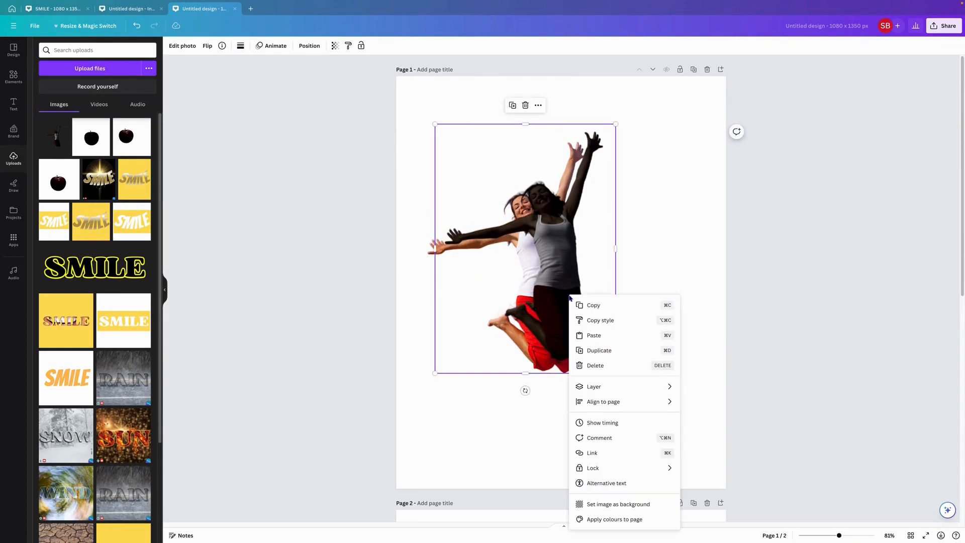
{"action": "left_click", "coordinate": [192, 50]}
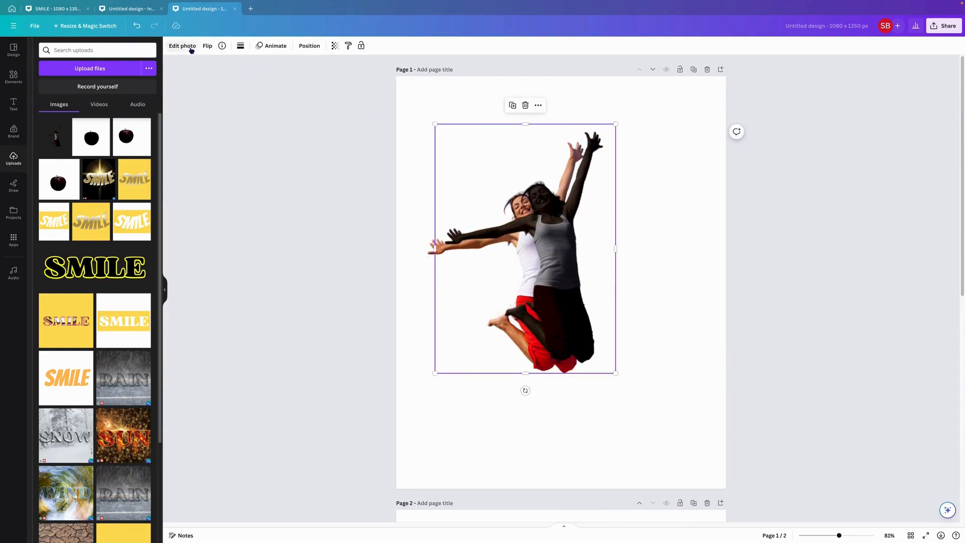
{"action": "left_click", "coordinate": [192, 47]}
{"action": "left_click", "coordinate": [97, 50]}
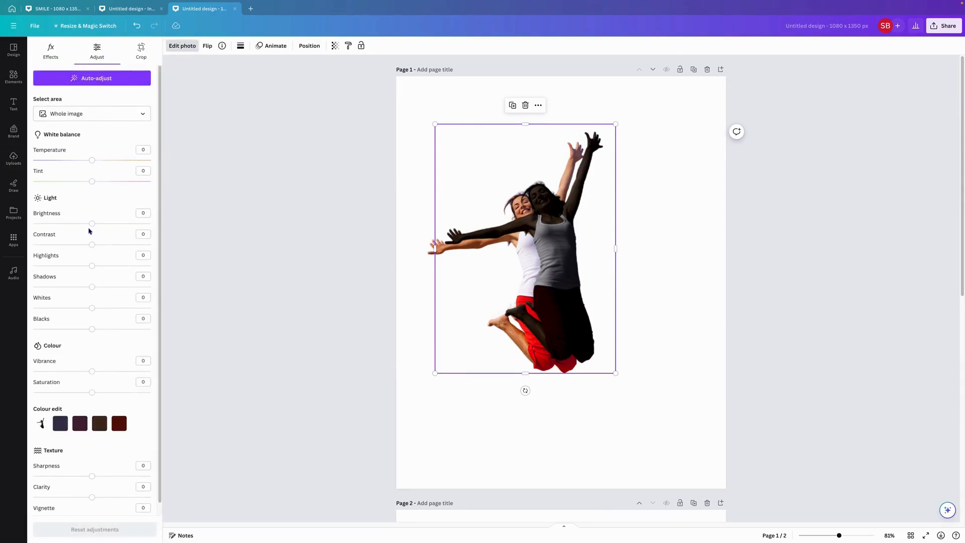
{"action": "left_click_drag", "start_coordinate": [92, 223], "coordinate": [33, 223]}
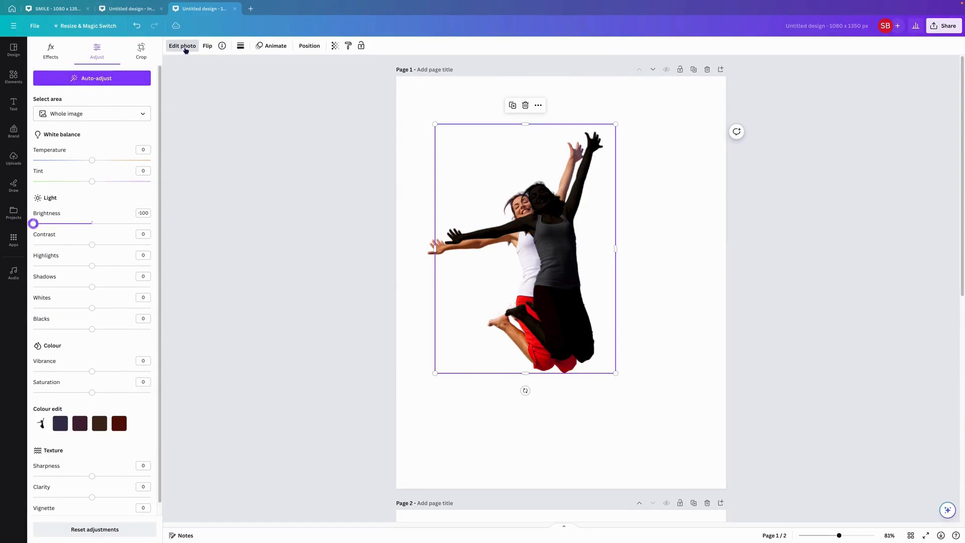
- Apply a Blur effect to the whole dark woman image at intensity 70
{"action": "left_click", "coordinate": [182, 49]}
{"action": "left_click", "coordinate": [182, 48]}
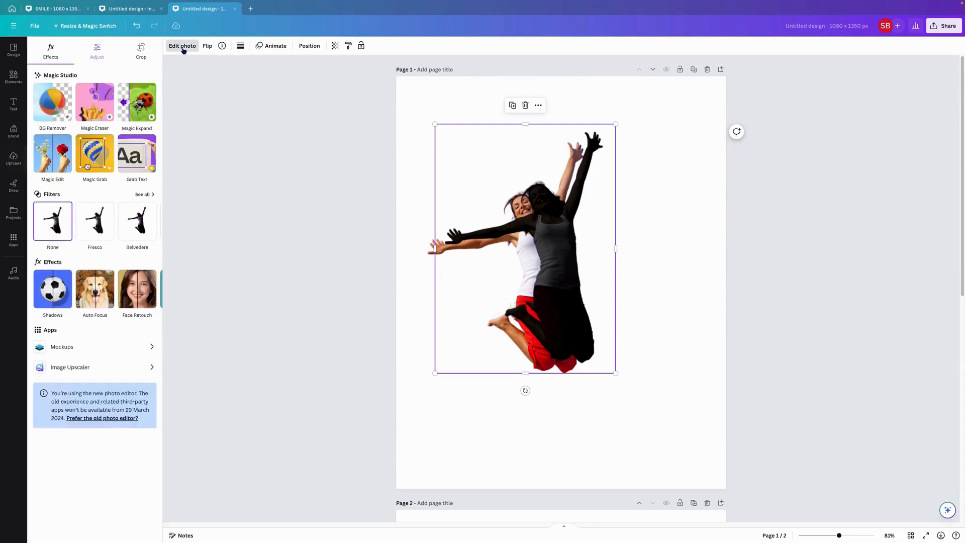
{"action": "left_click", "coordinate": [153, 289]}
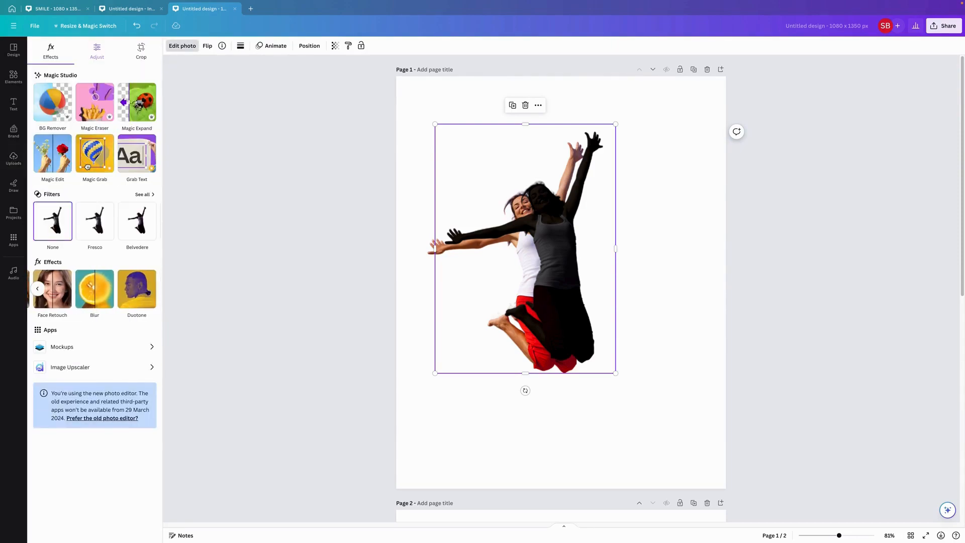
{"action": "left_click", "coordinate": [101, 291]}
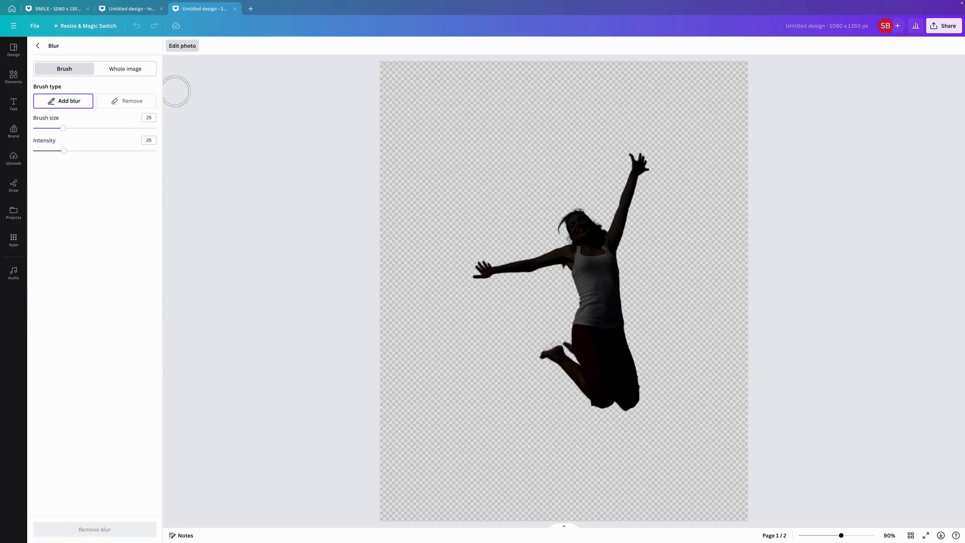
{"action": "left_click", "coordinate": [129, 68]}
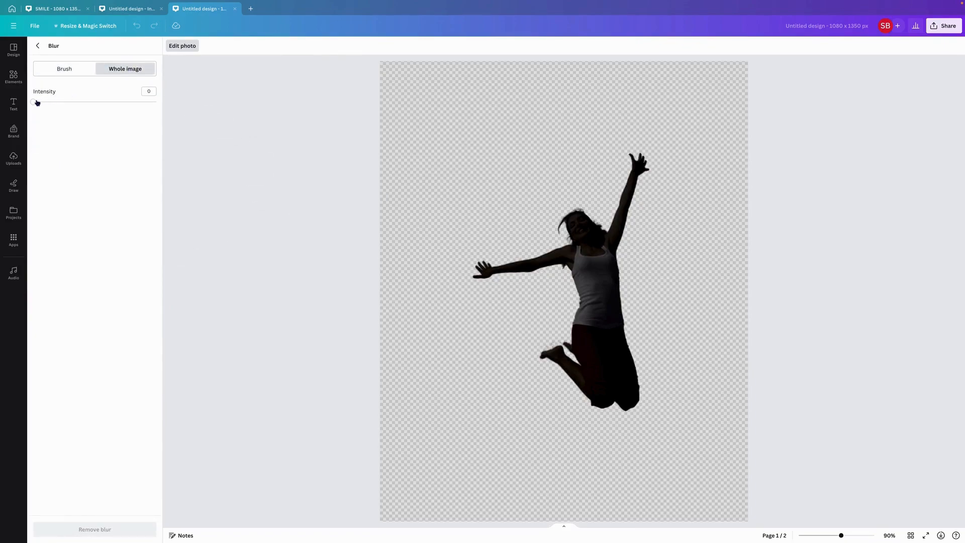
{"action": "left_click_drag", "start_coordinate": [36, 104], "coordinate": [120, 108]}
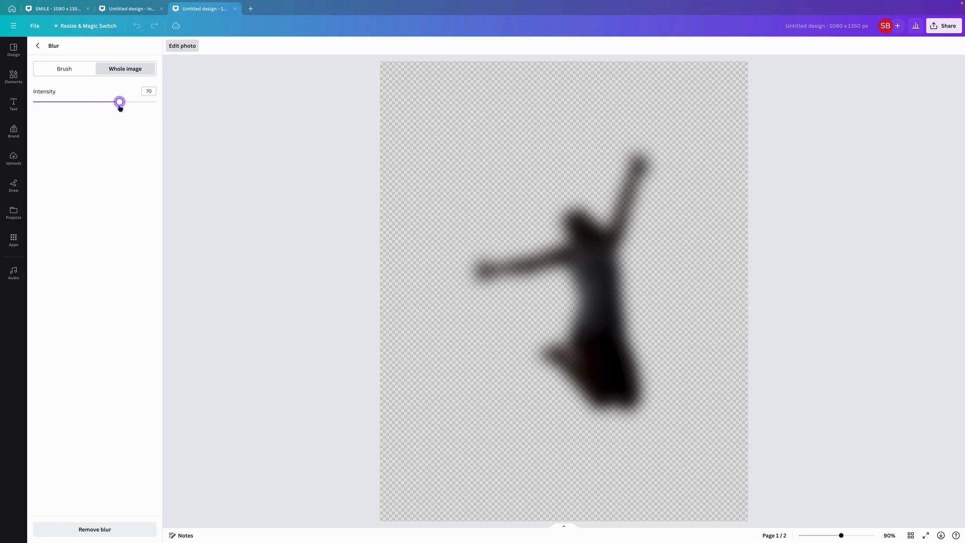
{"action": "left_click", "coordinate": [43, 48]}
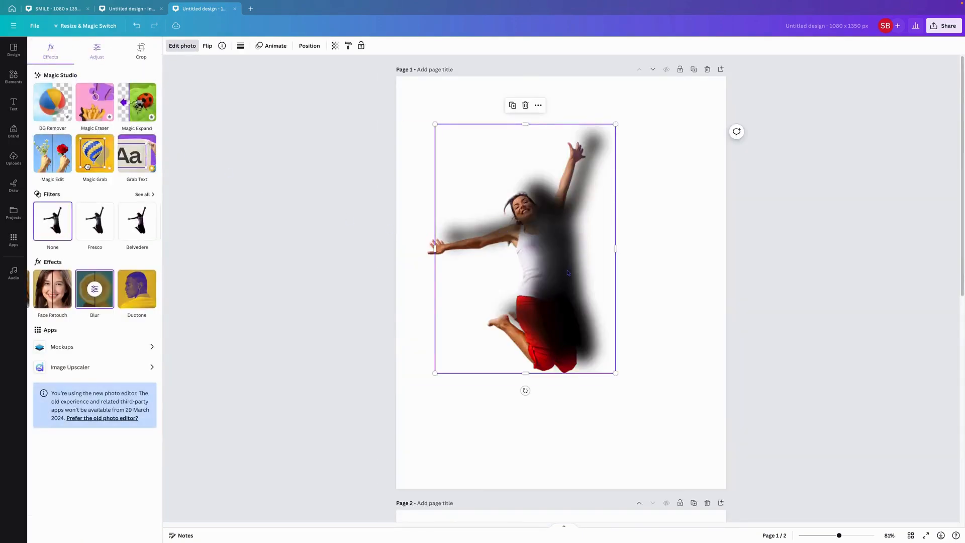
- Send the blurred dark figure to the back and offset it slightly up and to the right of the full-colour woman
{"action": "right_click", "coordinate": [568, 273]}
{"action": "mouse_move", "coordinate": [614, 366]}
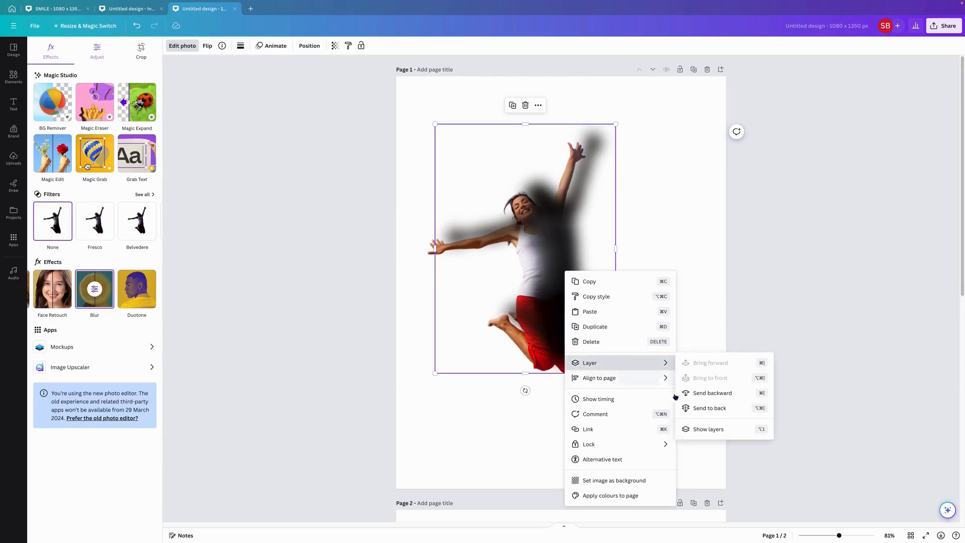
{"action": "left_click", "coordinate": [714, 408]}
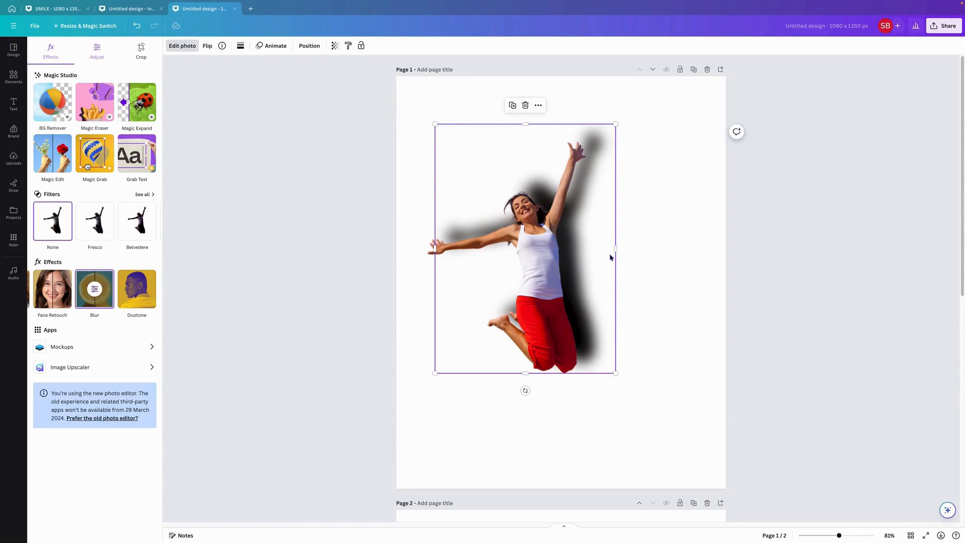
{"action": "left_click_drag", "start_coordinate": [611, 257], "coordinate": [622, 225]}
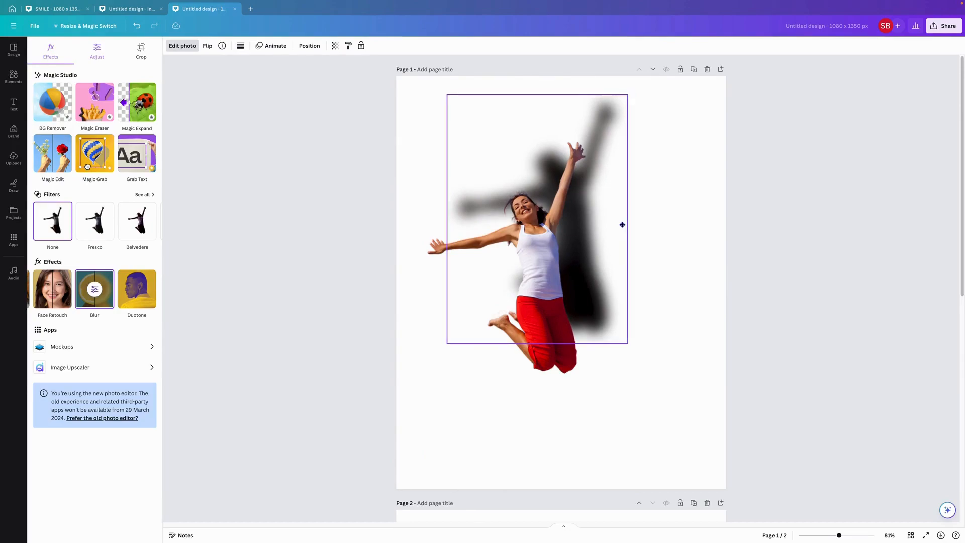
{"action": "mouse_move", "coordinate": [622, 225]}
{"action": "left_mouse_down"}
{"action": "mouse_move", "coordinate": [540, 249]}
{"action": "mouse_move", "coordinate": [618, 240]}
{"action": "left_mouse_up"}
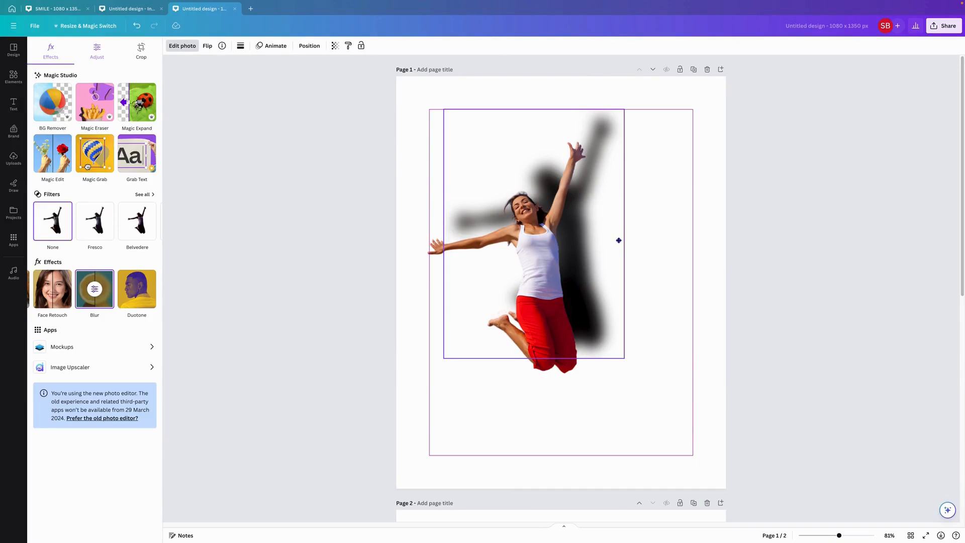
{"action": "left_click_drag", "start_coordinate": [618, 240], "coordinate": [618, 243]}
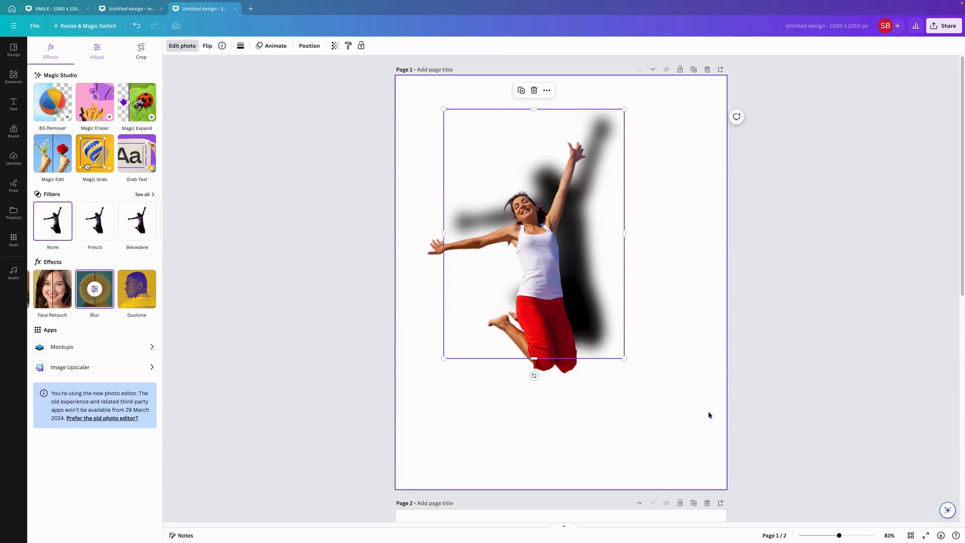
{"action": "left_click", "coordinate": [689, 425]}
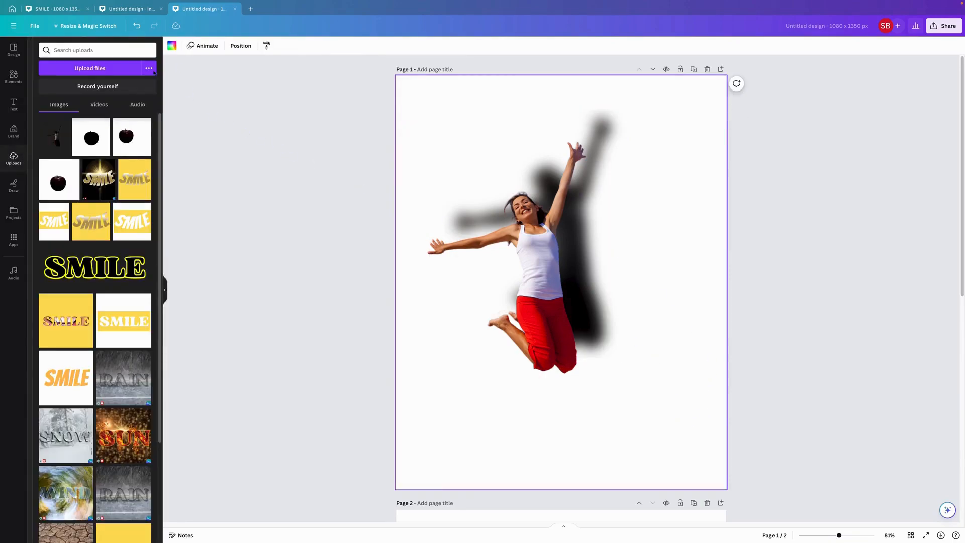
- Search the elements library for "brickwall"
{"action": "left_click", "coordinate": [16, 81]}
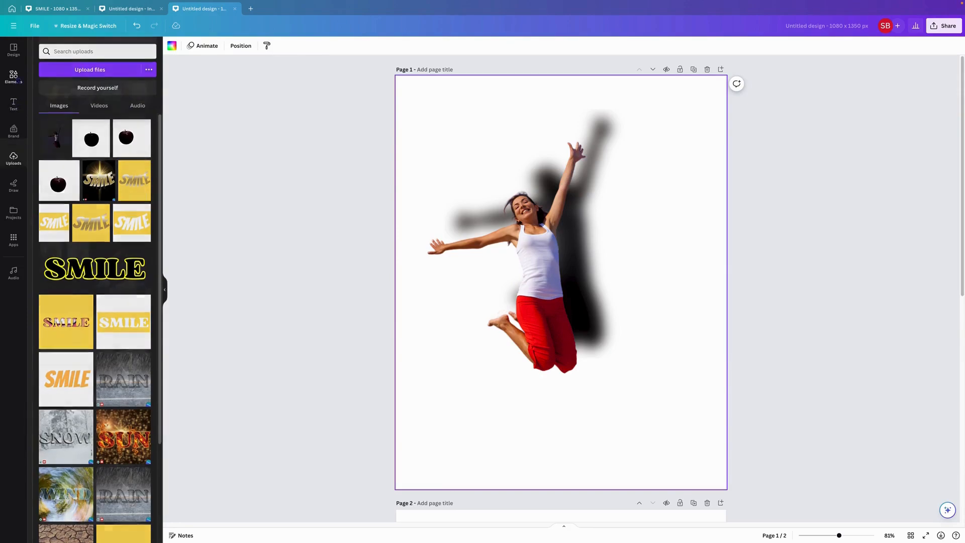
{"action": "left_click", "coordinate": [135, 49]}
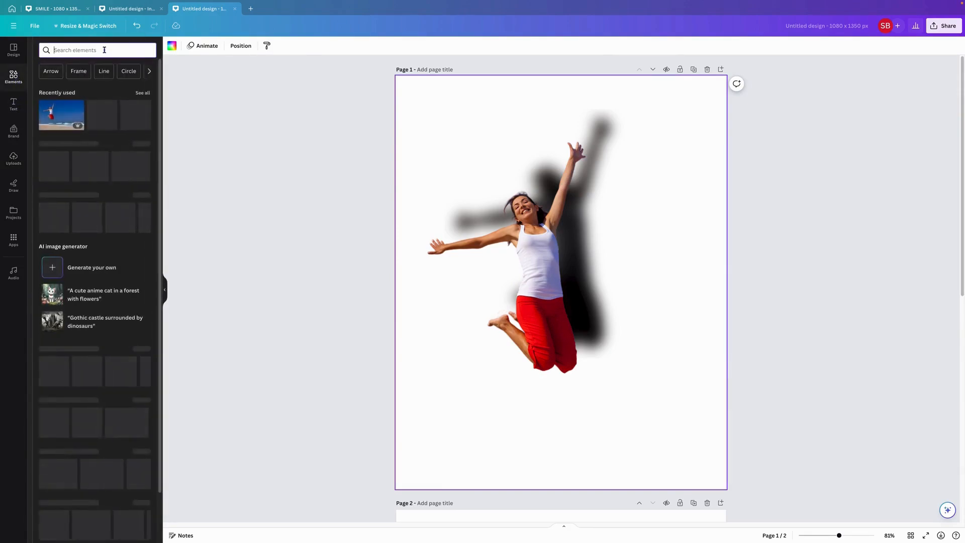
{"action": "type", "text": "br"}
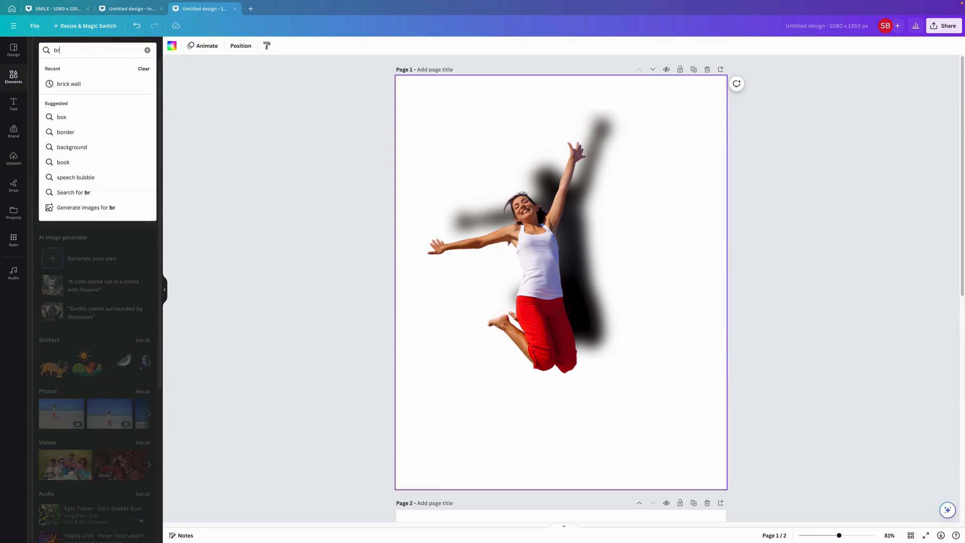
{"action": "type", "text": "ickwall"}
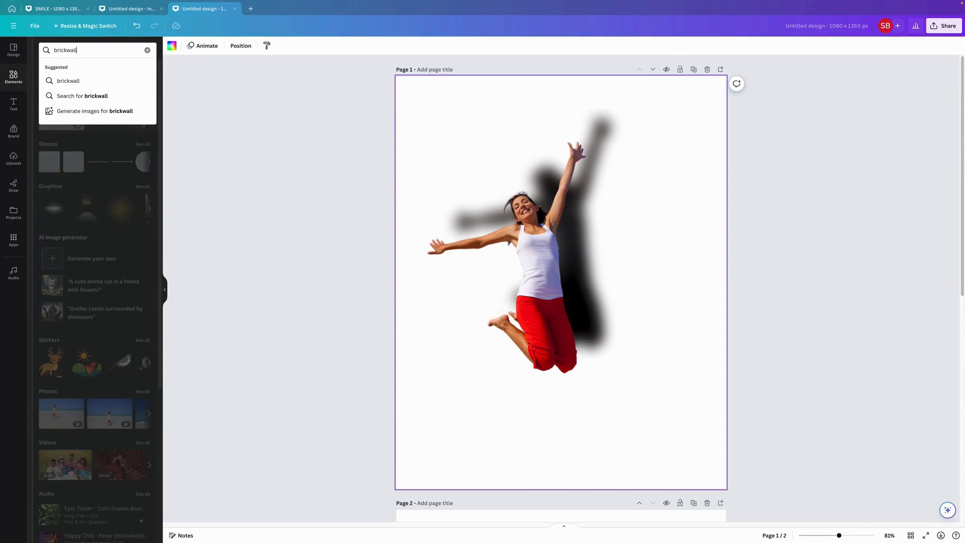
{"action": "key", "text": "Return"}
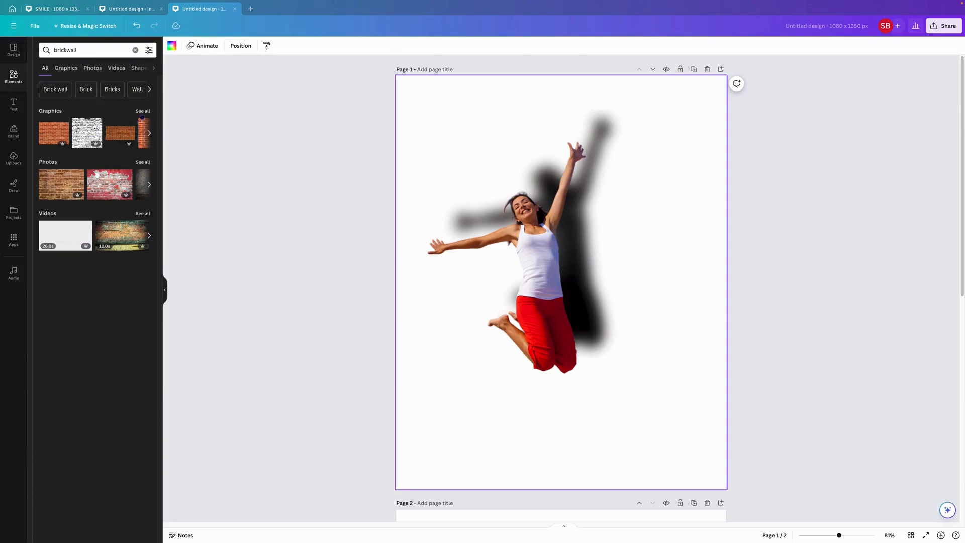
- Add the Wall with Gray Bricks graphic to page 1 and set it as the page background
{"action": "left_click", "coordinate": [143, 111]}
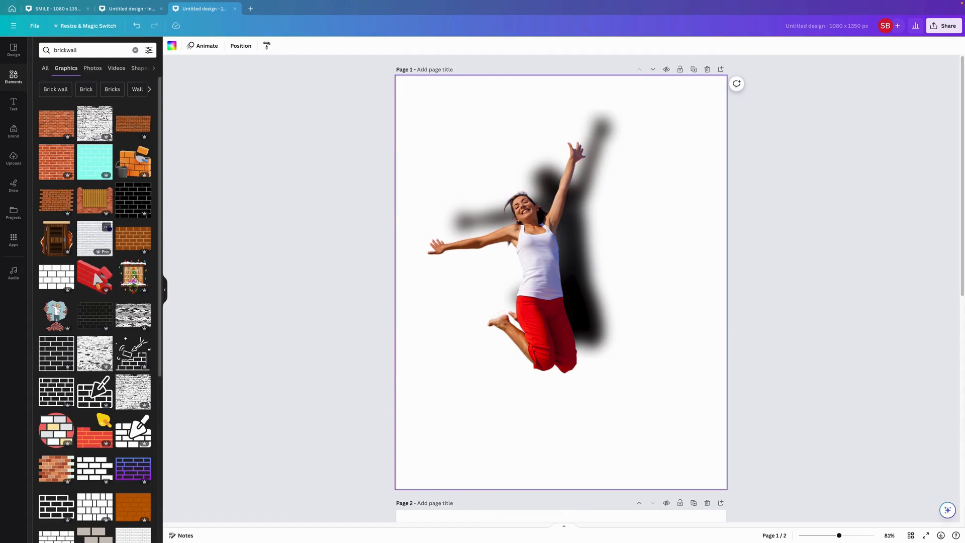
{"action": "left_click", "coordinate": [106, 228]}
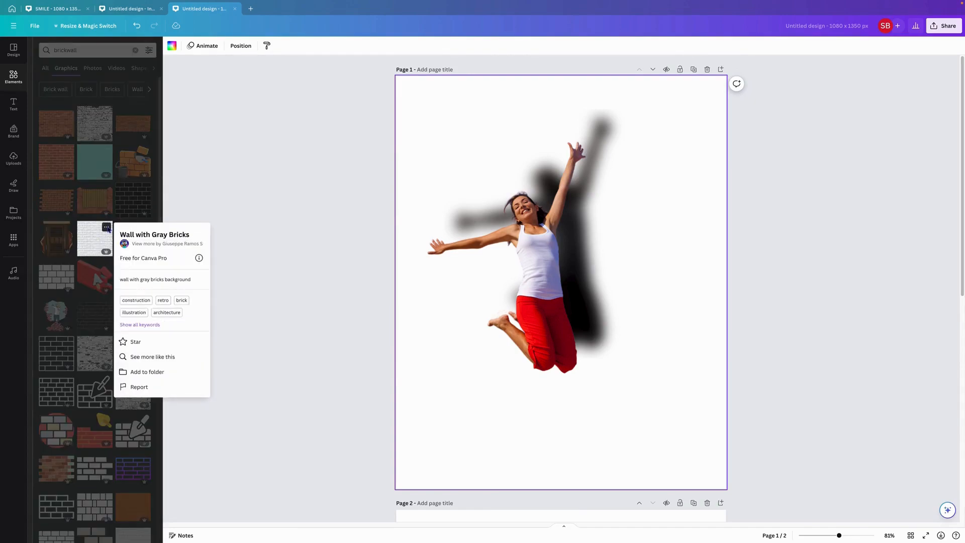
{"action": "left_click", "coordinate": [94, 244]}
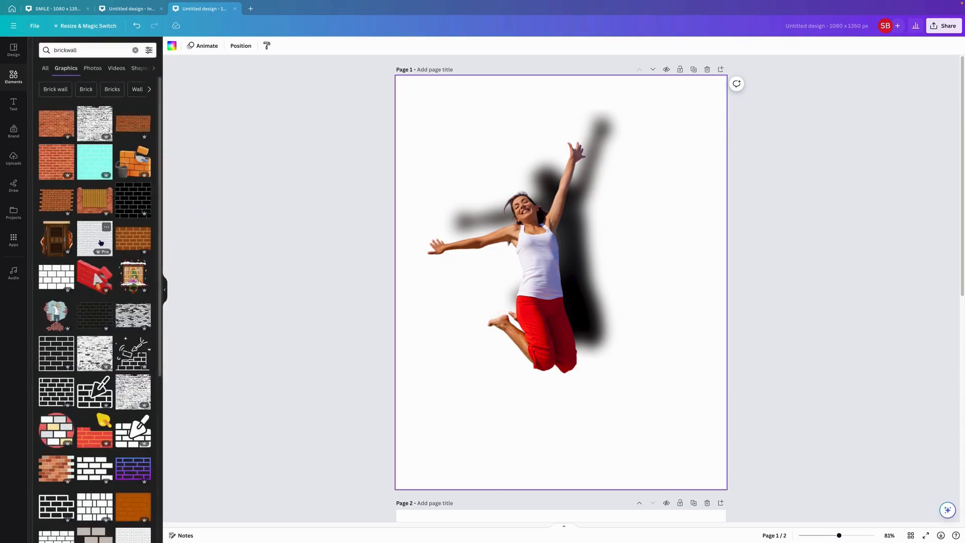
{"action": "left_click", "coordinate": [99, 243]}
{"action": "right_click", "coordinate": [498, 269]}
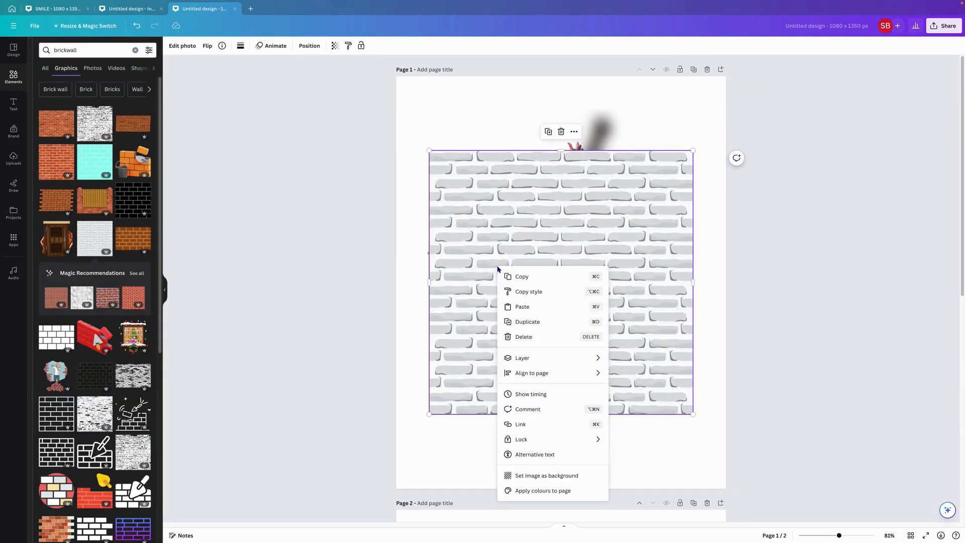
{"action": "left_click", "coordinate": [542, 477]}
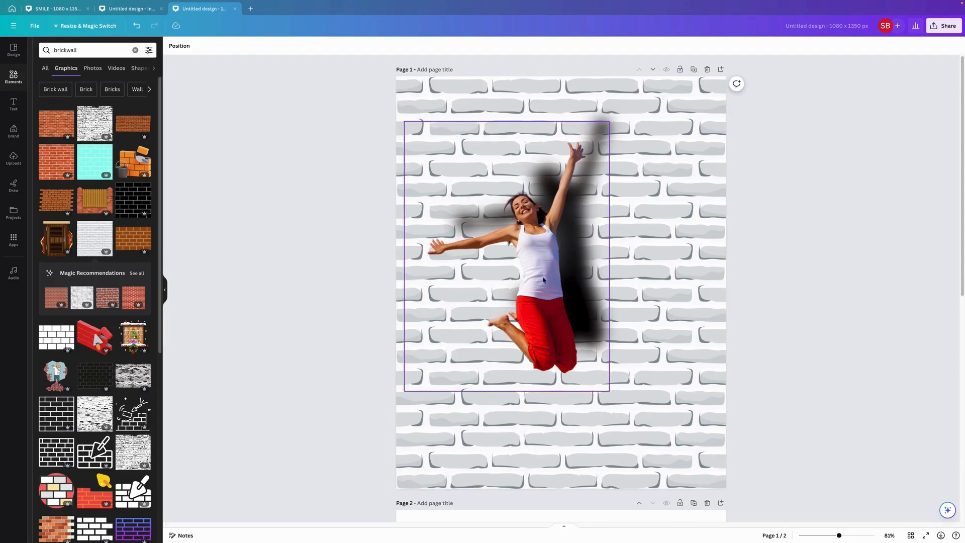
- Detach the gray brick graphic from the background and delete it from page 1
{"action": "right_click", "coordinate": [707, 281]}
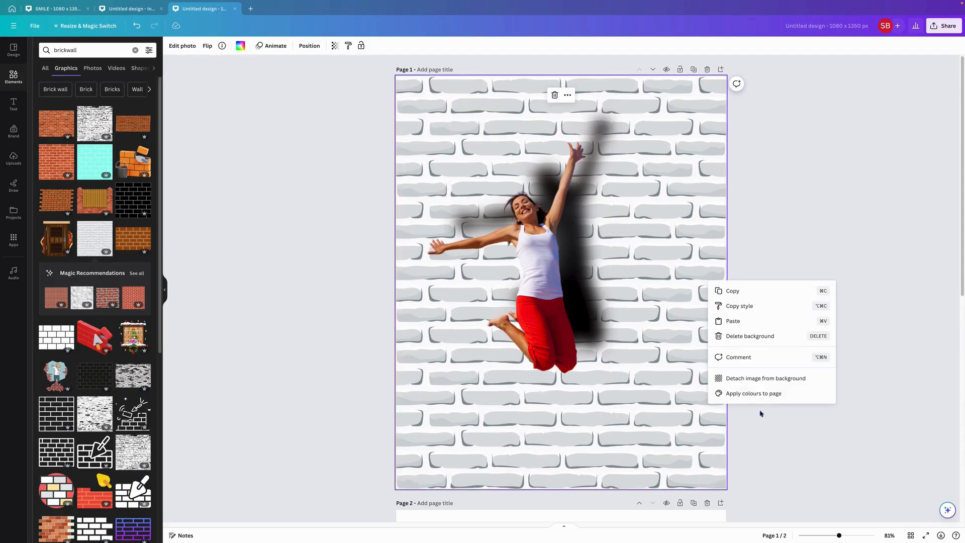
{"action": "left_click", "coordinate": [762, 378]}
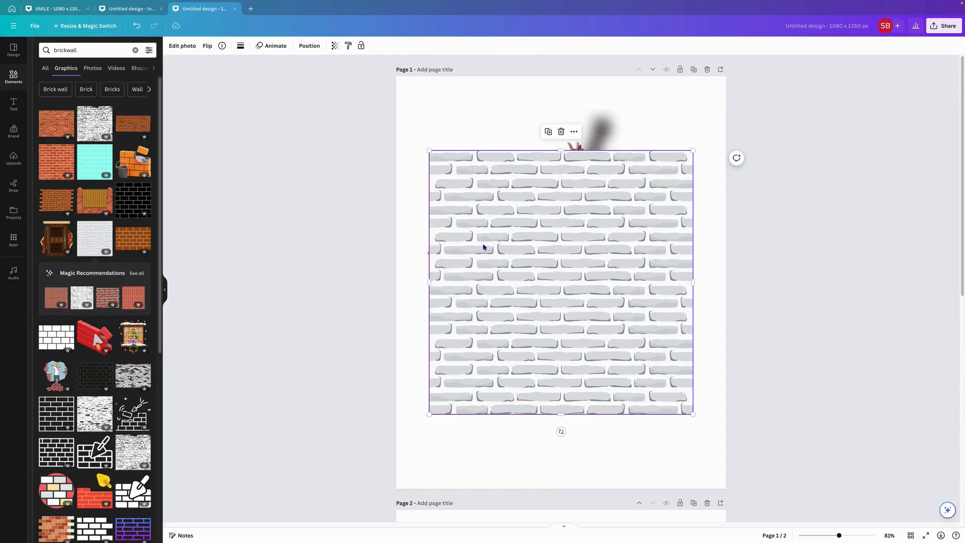
{"action": "key", "text": "Delete"}
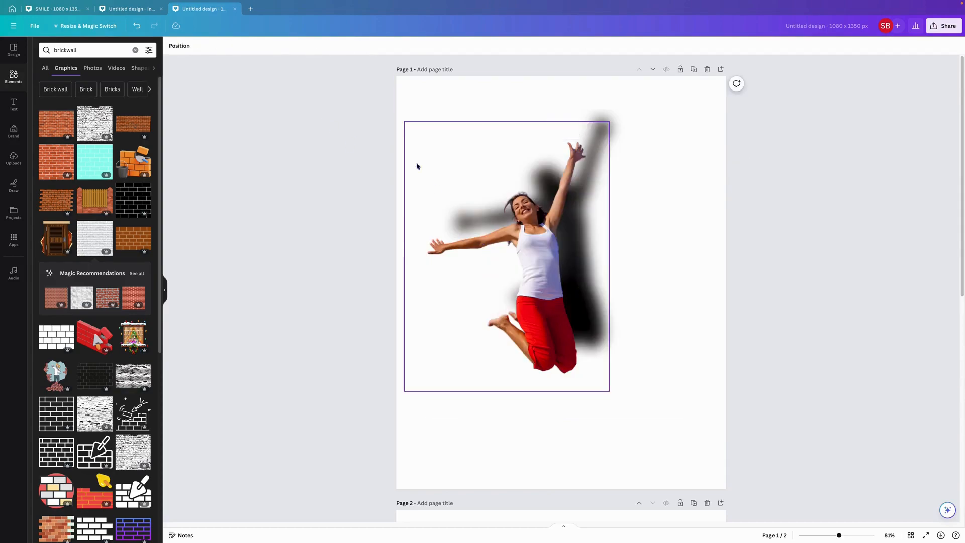
- Add the brickwall photo of pale bricks with red bricks along its base and set it as page 1's background
{"action": "left_click", "coordinate": [92, 68]}
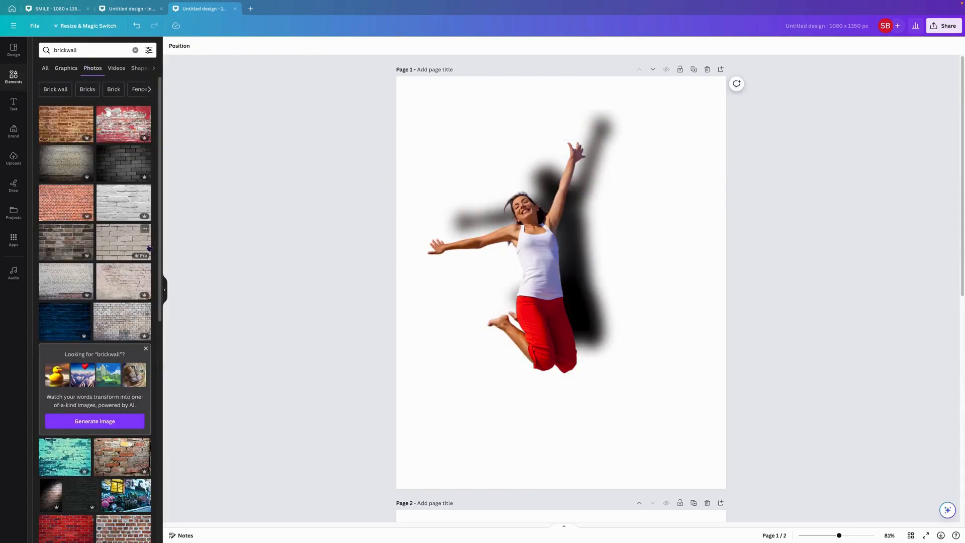
{"action": "left_click", "coordinate": [58, 286]}
{"action": "right_click", "coordinate": [450, 297]}
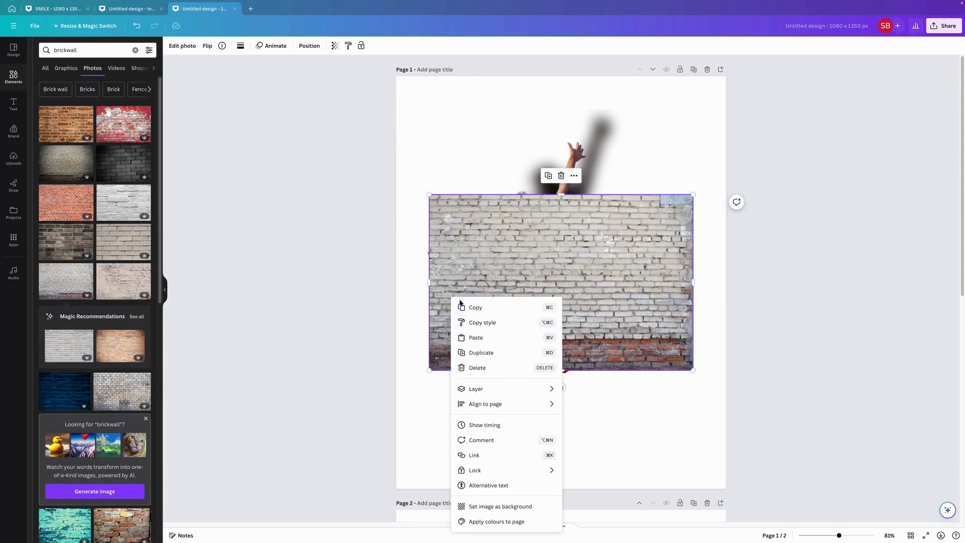
{"action": "left_click", "coordinate": [503, 506]}
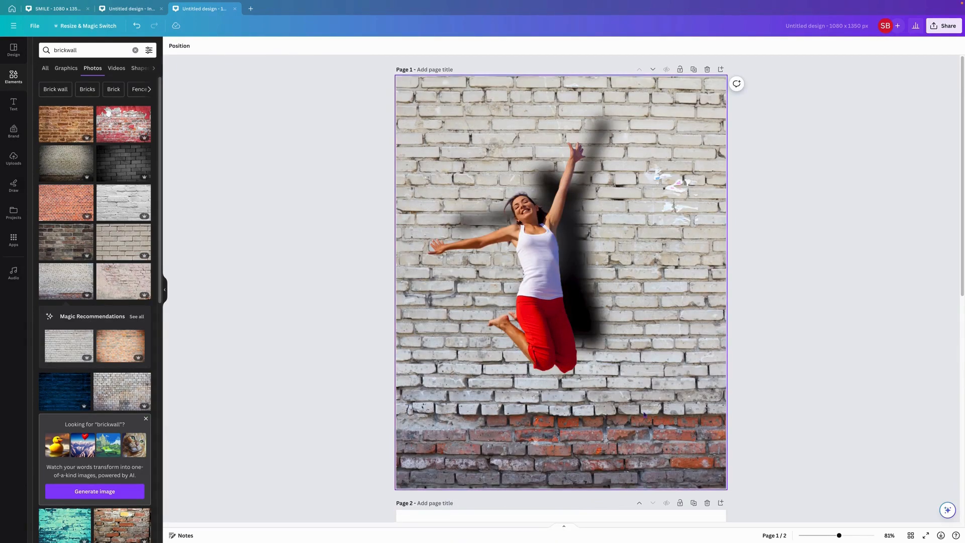
- Enlarge the woman and her shadow together to about 923 x 1,184 and shift them slightly left on the page
{"action": "left_click_drag", "start_coordinate": [355, 141], "coordinate": [687, 470]}
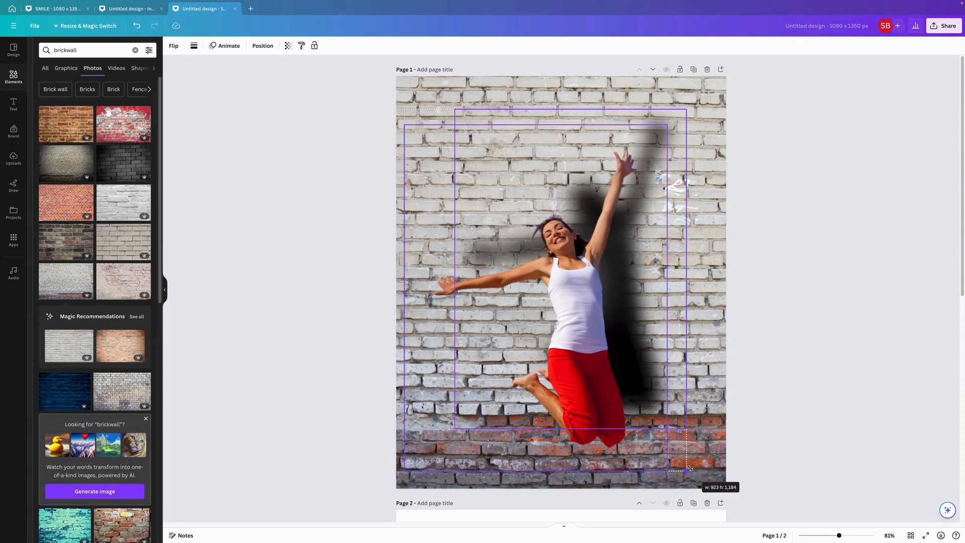
{"action": "left_click_drag", "start_coordinate": [623, 370], "coordinate": [605, 376]}
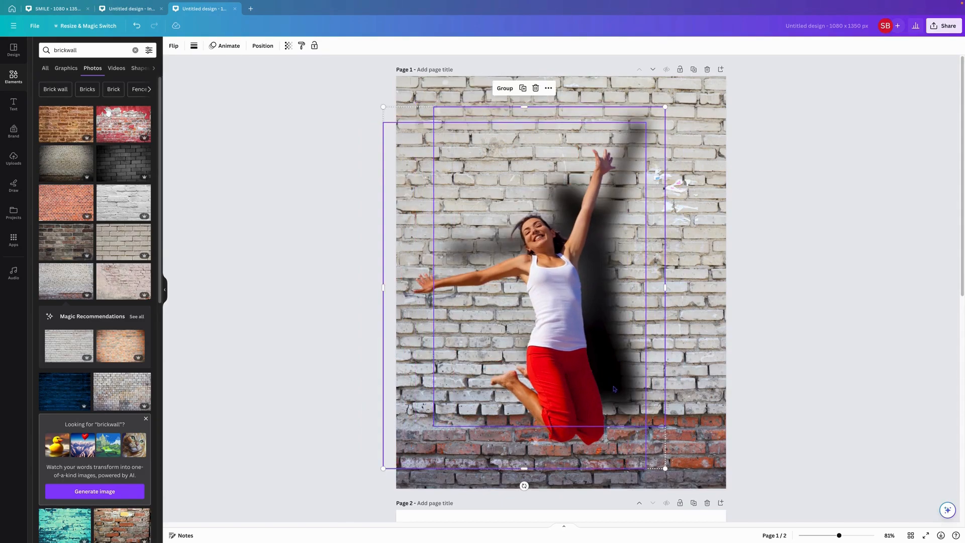
{"action": "left_click", "coordinate": [671, 268]}
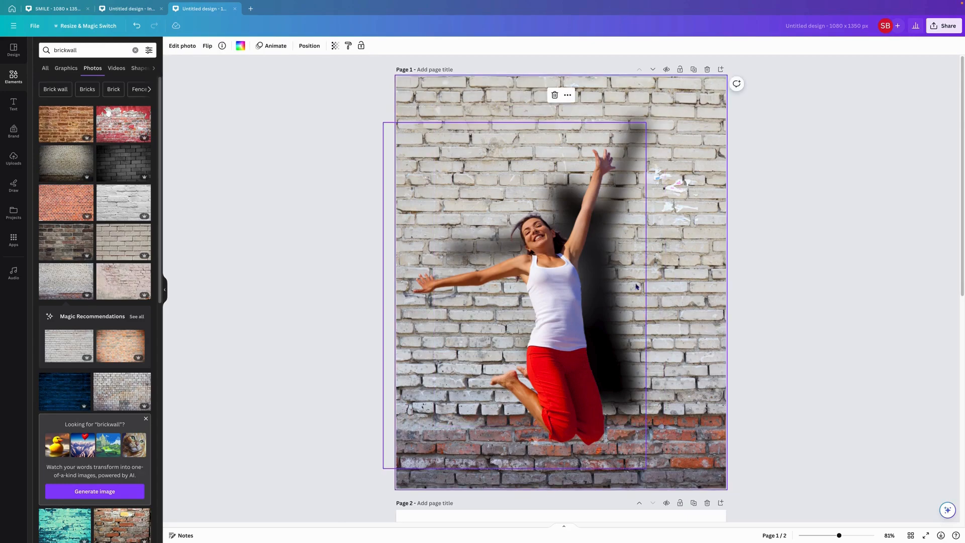
- Move the shadow further up and to the right of the woman, with its frame at the page's top edge
{"action": "left_click", "coordinate": [654, 278]}
{"action": "left_click_drag", "start_coordinate": [644, 281], "coordinate": [659, 246]}
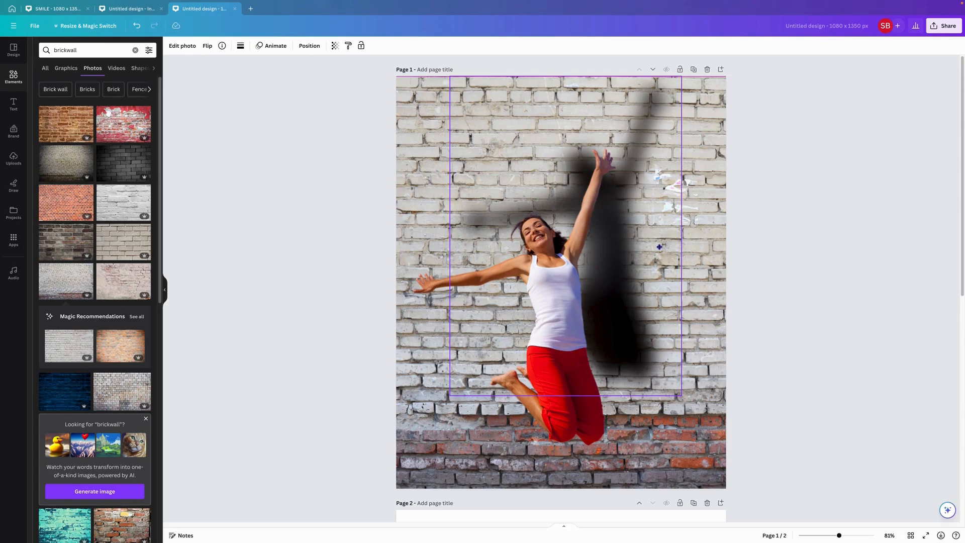
{"action": "left_click_drag", "start_coordinate": [659, 247], "coordinate": [659, 246]}
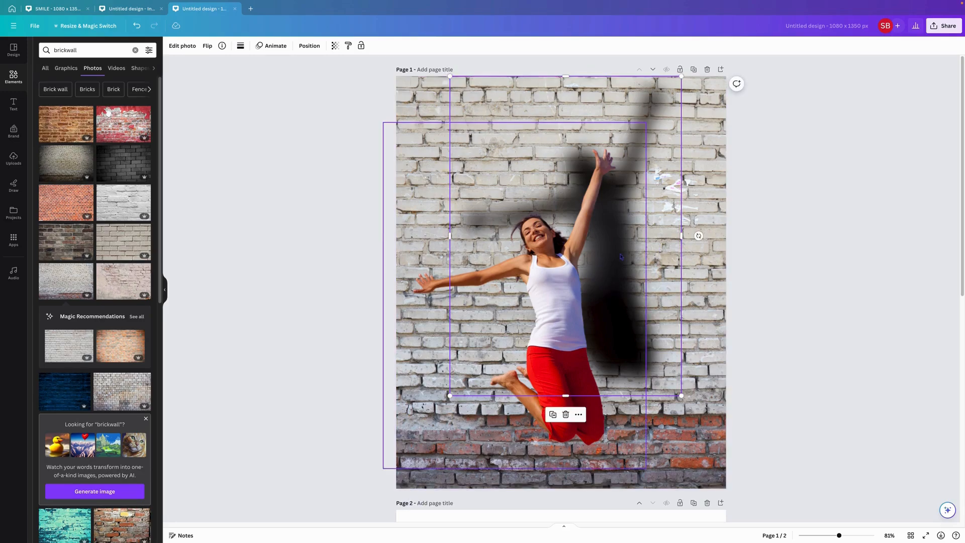
{"action": "left_click", "coordinate": [839, 290]}
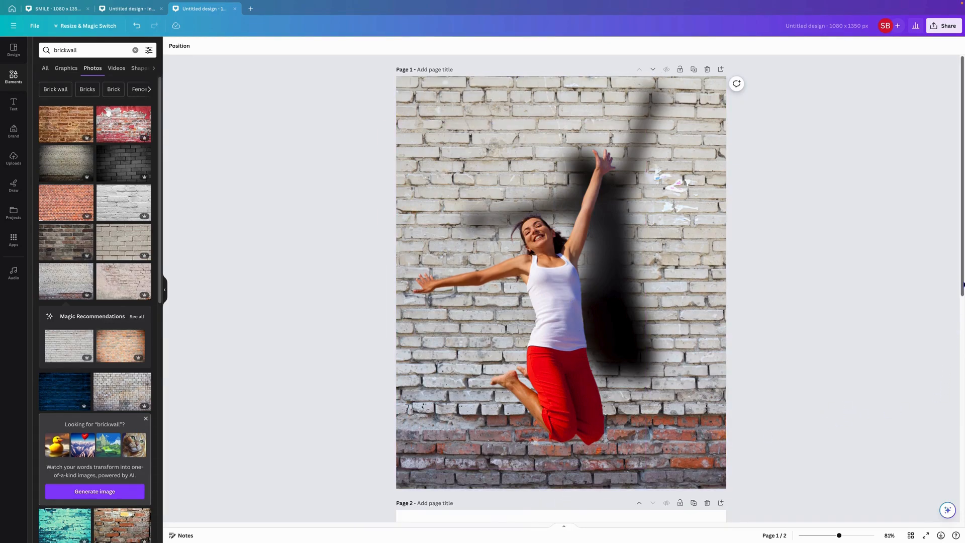
- Delete the leftover image from page 2, leaving the page blank
{"action": "scroll", "coordinate": [956, 285], "scroll_direction": "down", "scroll_amount": 4}
{"action": "left_click", "coordinate": [582, 465]}
{"action": "left_click_drag", "start_coordinate": [583, 464], "coordinate": [573, 405]}
{"action": "key", "text": "Delete"}
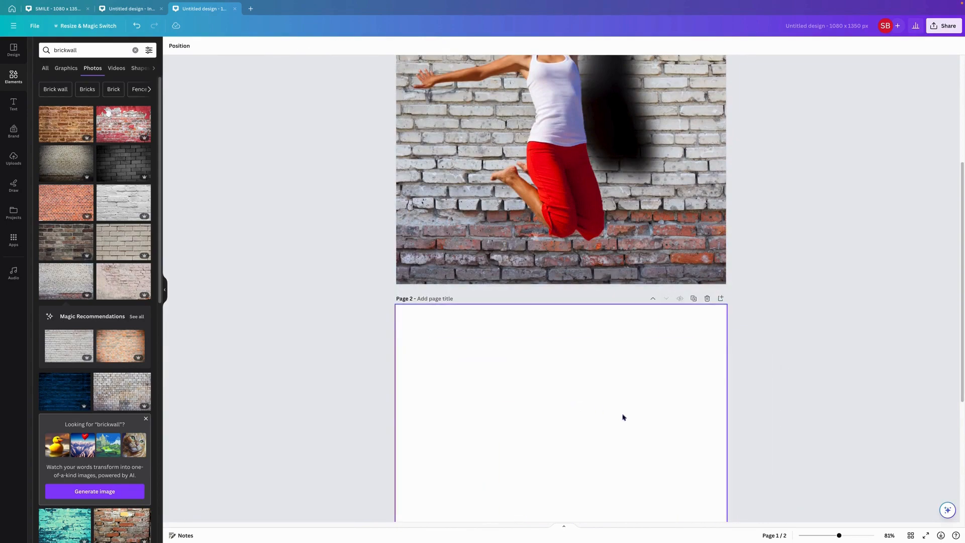
- Add a heading reading "Shadow" to the blank page 2
{"action": "scroll", "coordinate": [950, 327], "scroll_direction": "down", "scroll_amount": 3}
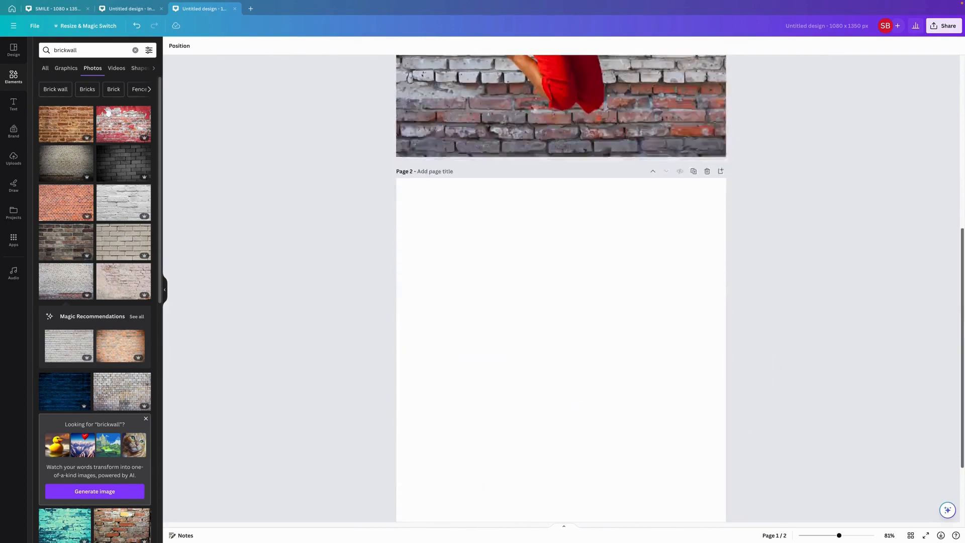
{"action": "scroll", "coordinate": [949, 327], "scroll_direction": "down", "scroll_amount": 2}
{"action": "left_click", "coordinate": [615, 292]}
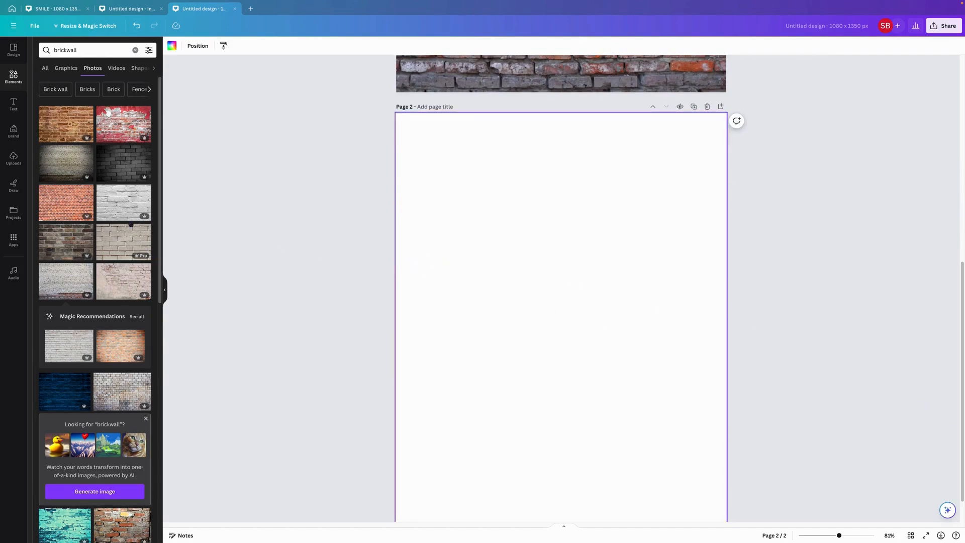
{"action": "left_click", "coordinate": [14, 104]}
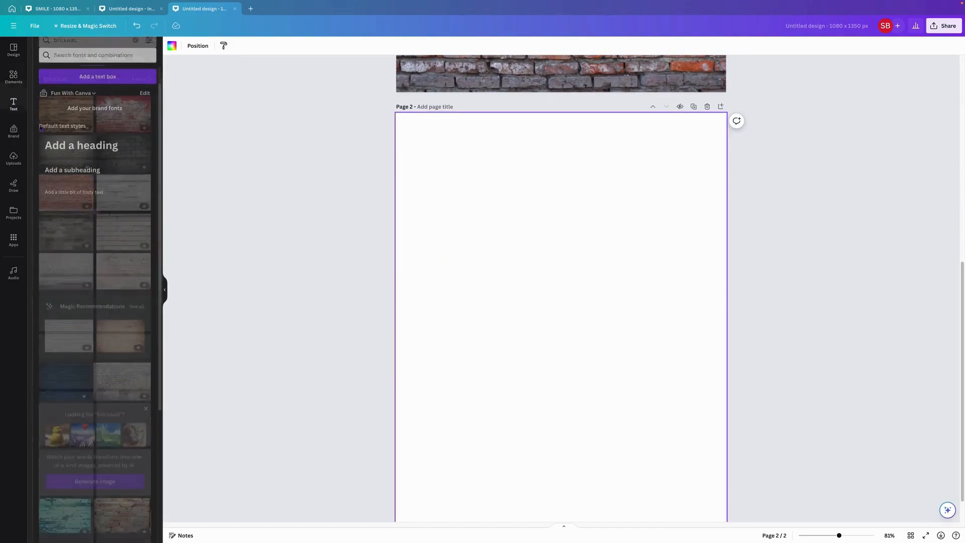
{"action": "left_click", "coordinate": [94, 143]}
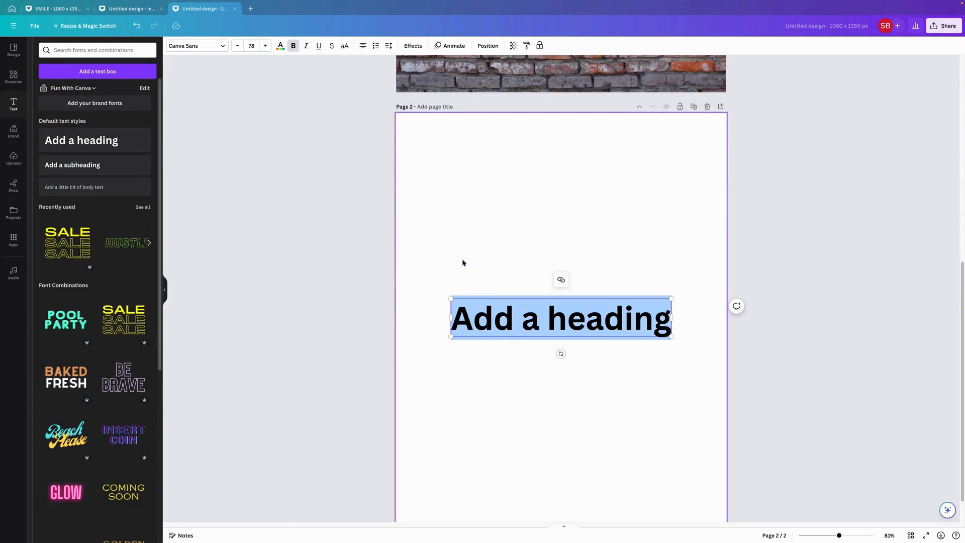
{"action": "type", "text": "Shadow"}
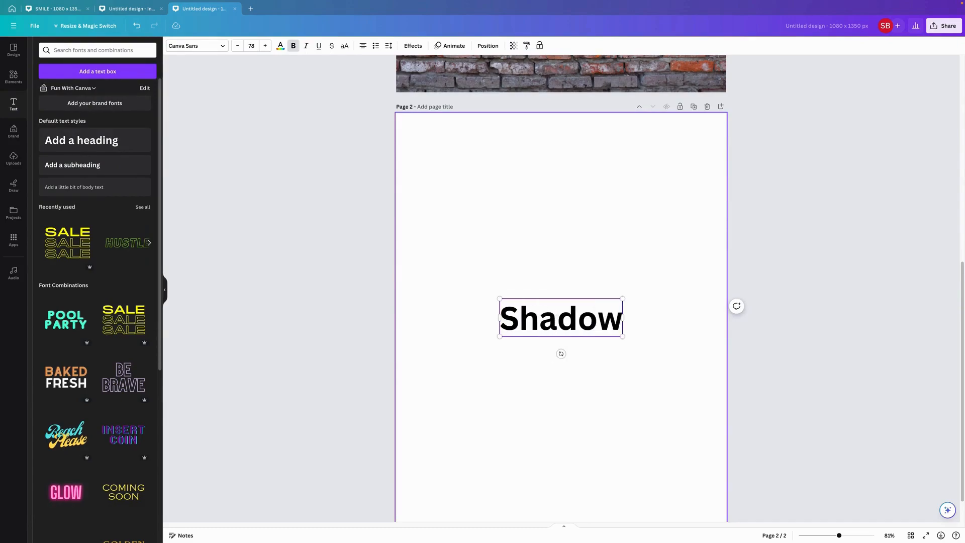
- Set the Shadow heading's font to Bangers and enlarge it to size 227
{"action": "left_click", "coordinate": [222, 47]}
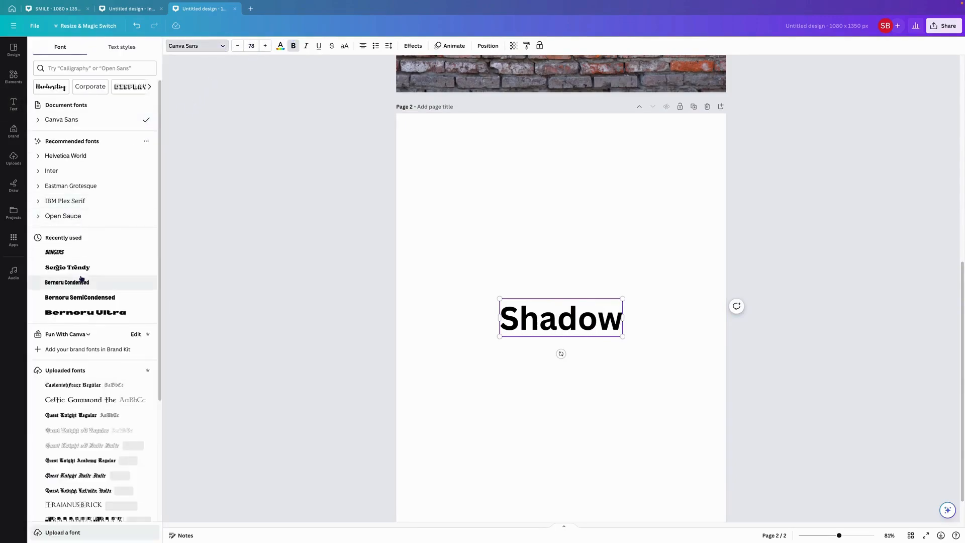
{"action": "left_click", "coordinate": [56, 253]}
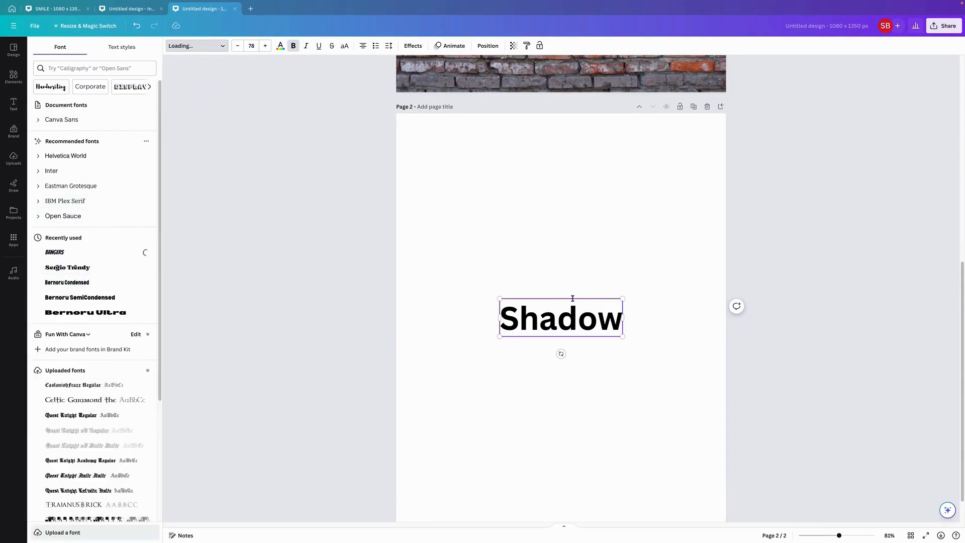
{"action": "left_click_drag", "start_coordinate": [515, 299], "coordinate": [419, 258]}
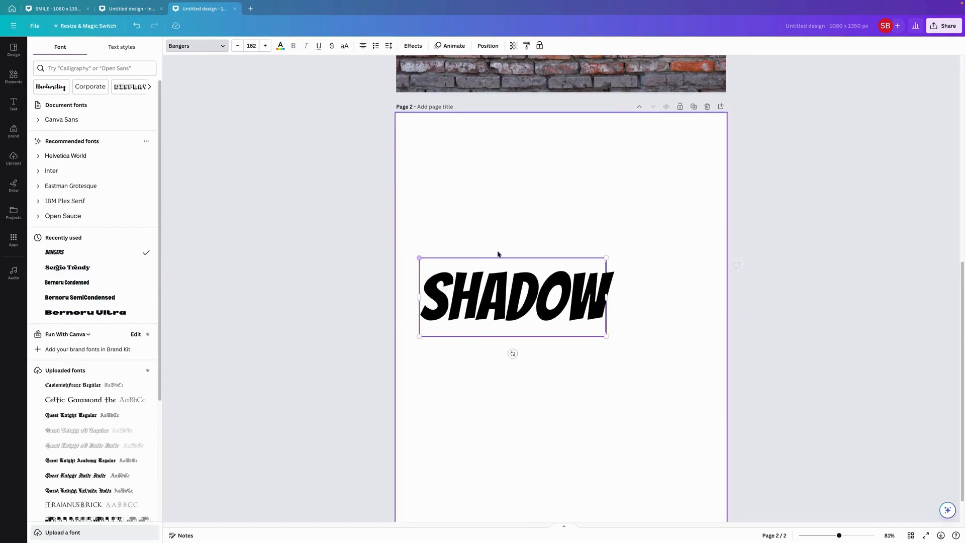
{"action": "left_click_drag", "start_coordinate": [631, 247], "coordinate": [681, 225]}
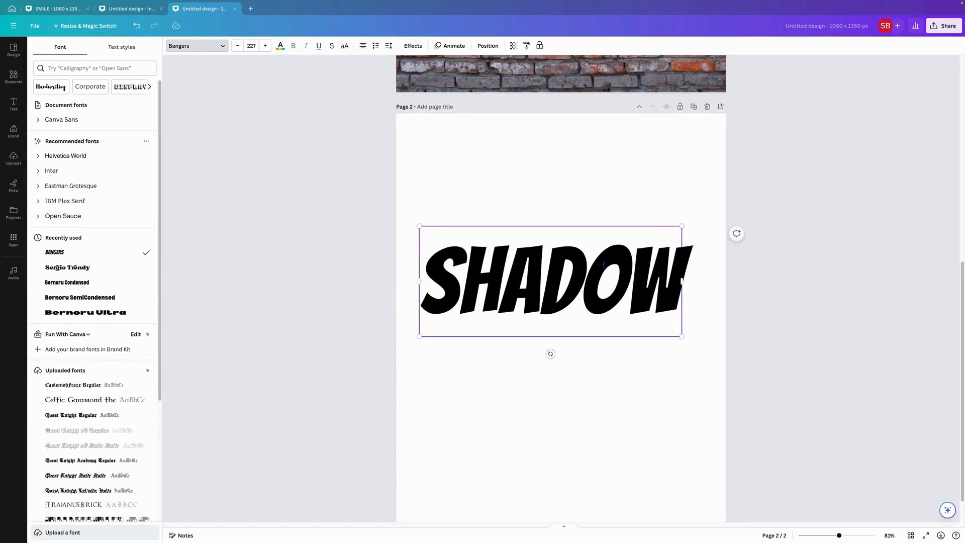
- Move the enlarged heading slightly down and right to centre it on page 2, and deselect it
{"action": "left_click", "coordinate": [572, 282]}
{"action": "left_click_drag", "start_coordinate": [542, 316], "coordinate": [574, 319]}
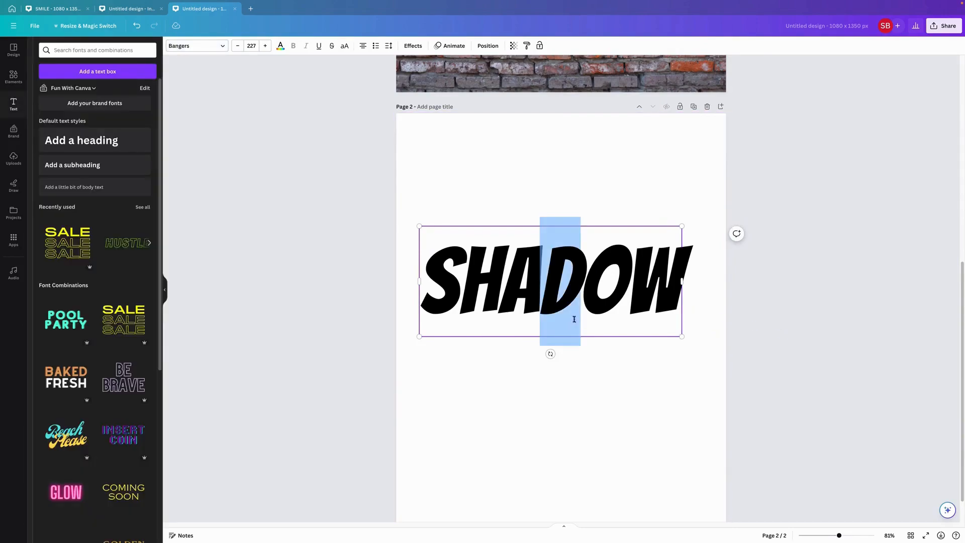
{"action": "left_click", "coordinate": [549, 206]}
{"action": "left_click_drag", "start_coordinate": [595, 288], "coordinate": [601, 324]}
{"action": "left_click", "coordinate": [805, 391]}
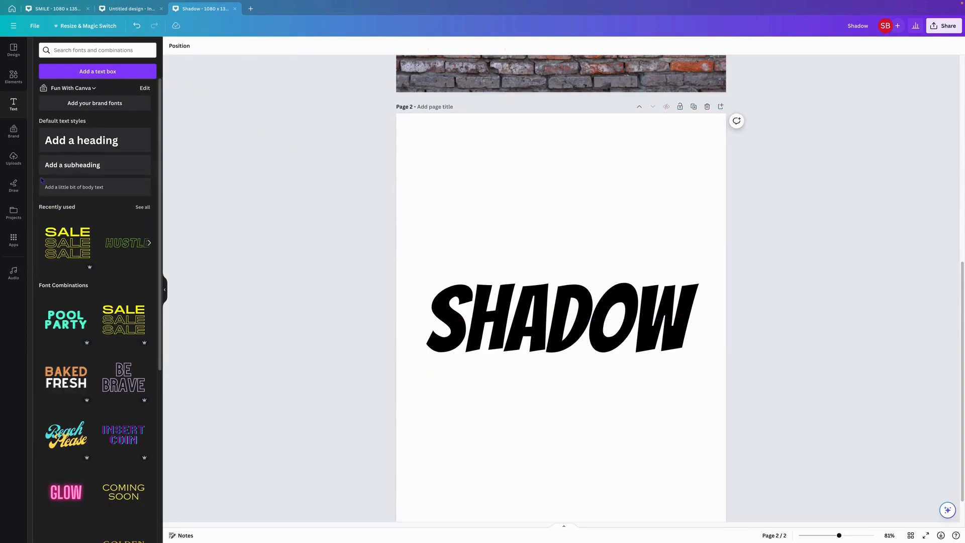
- Recolour the SHADOW heading with the medium blue from the default solid colours
{"action": "left_click", "coordinate": [438, 287]}
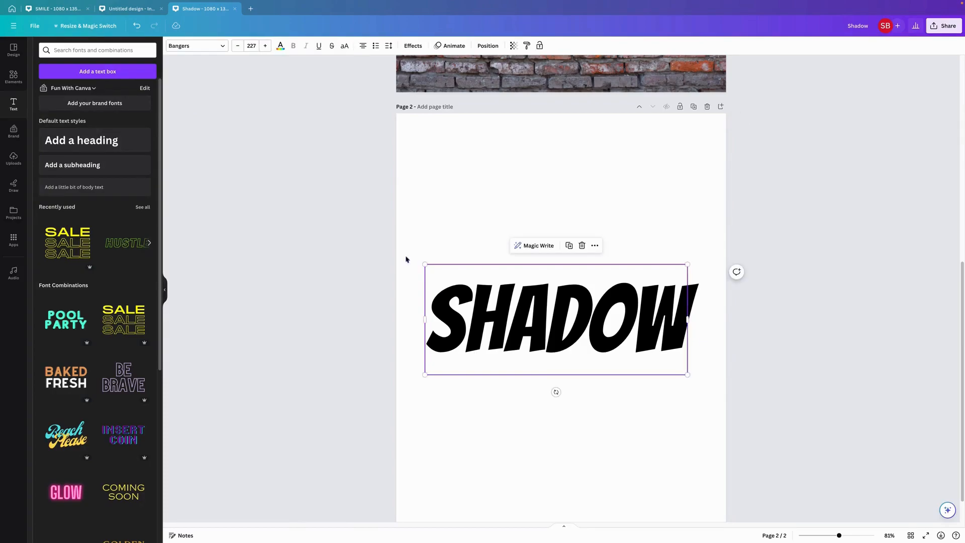
{"action": "left_click", "coordinate": [280, 46]}
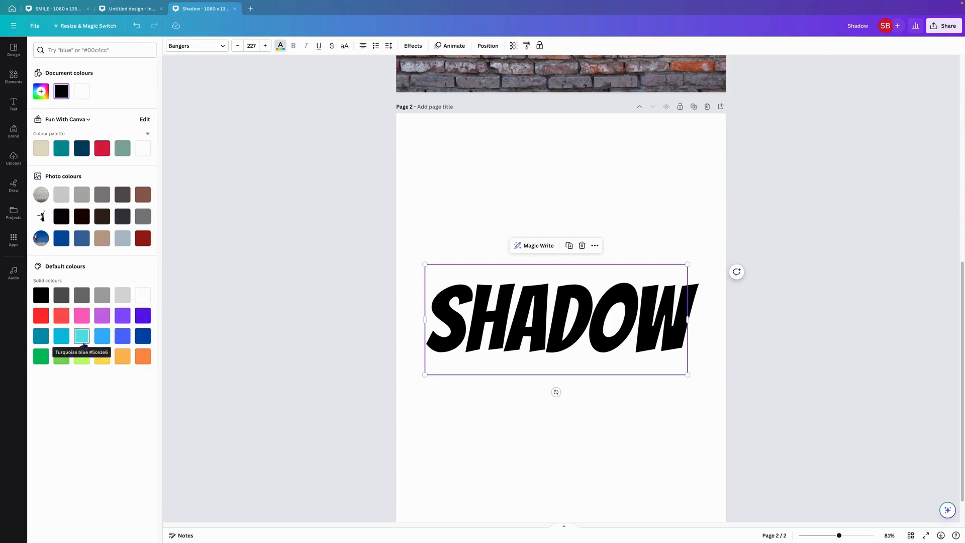
{"action": "left_click", "coordinate": [122, 335]}
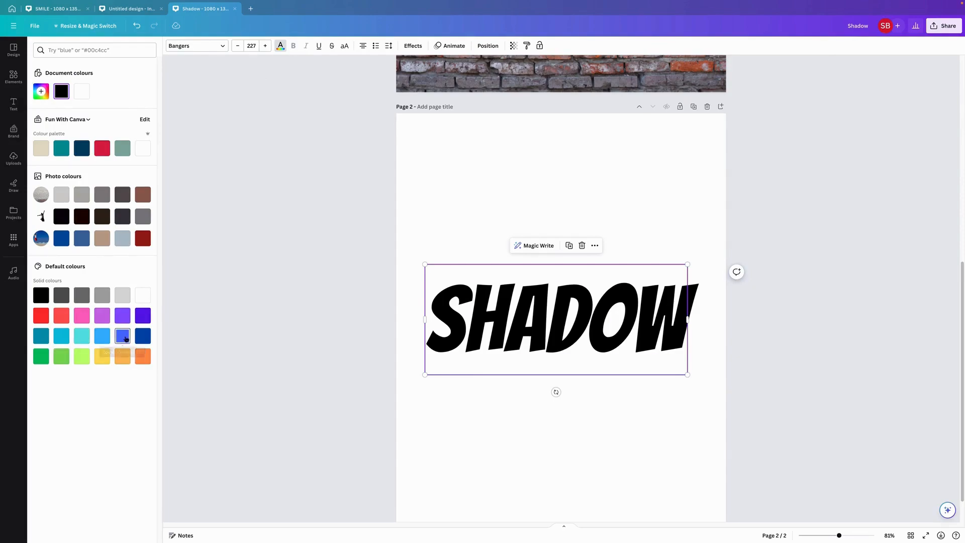
{"action": "left_click", "coordinate": [658, 328]}
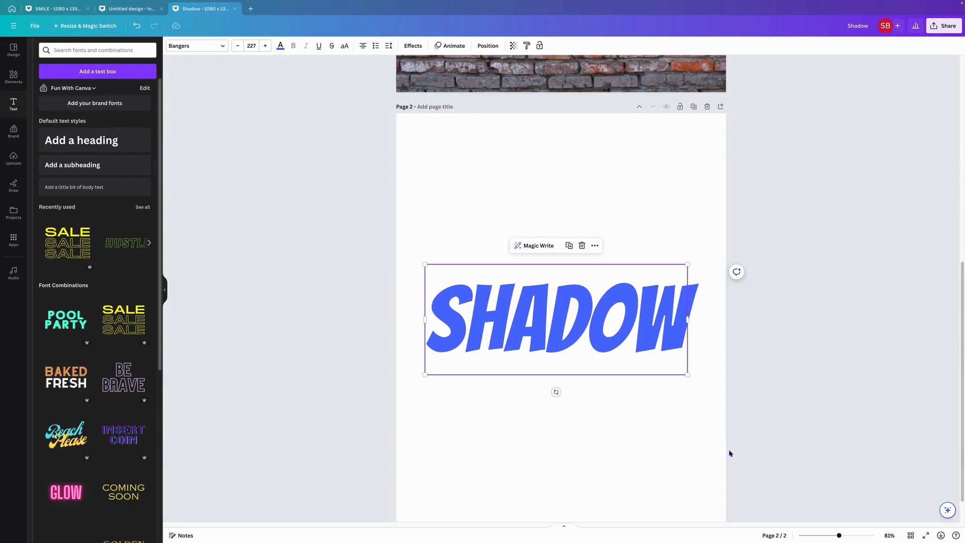
- Download only page 2 as a PNG and save it as Shadow.png in the "Creating a shadow" folder
{"action": "left_click", "coordinate": [942, 25]}
{"action": "left_click", "coordinate": [859, 216]}
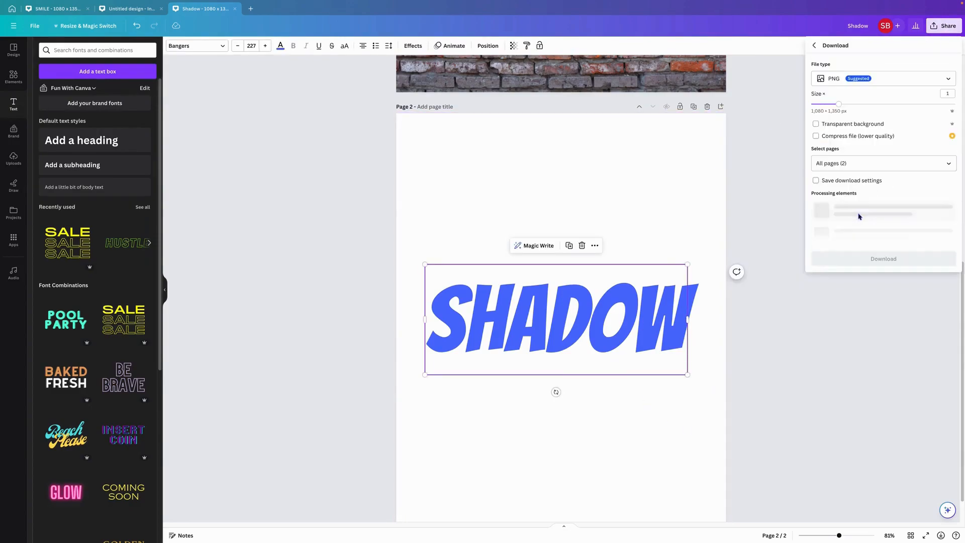
{"action": "left_click", "coordinate": [840, 167]}
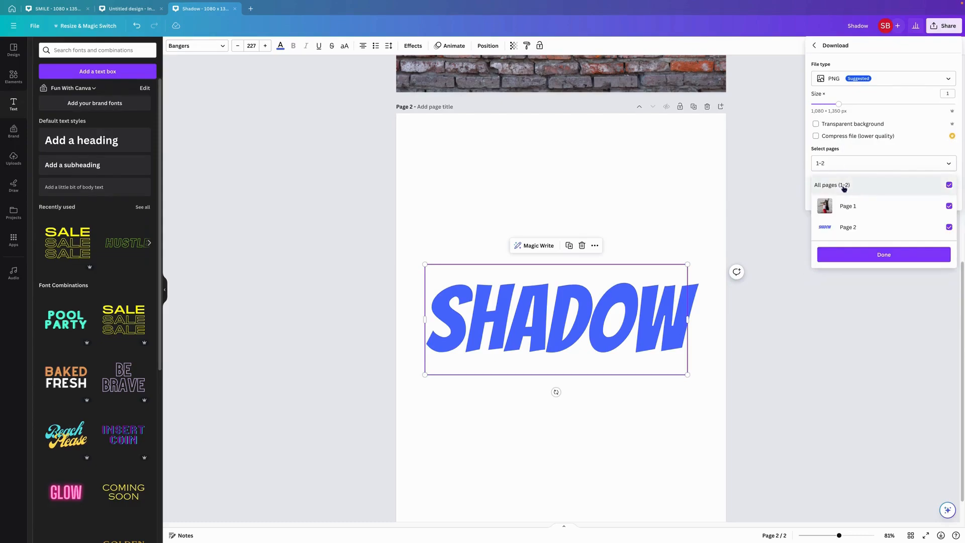
{"action": "left_click", "coordinate": [842, 186]}
{"action": "left_click", "coordinate": [847, 227]}
{"action": "left_click", "coordinate": [852, 125]}
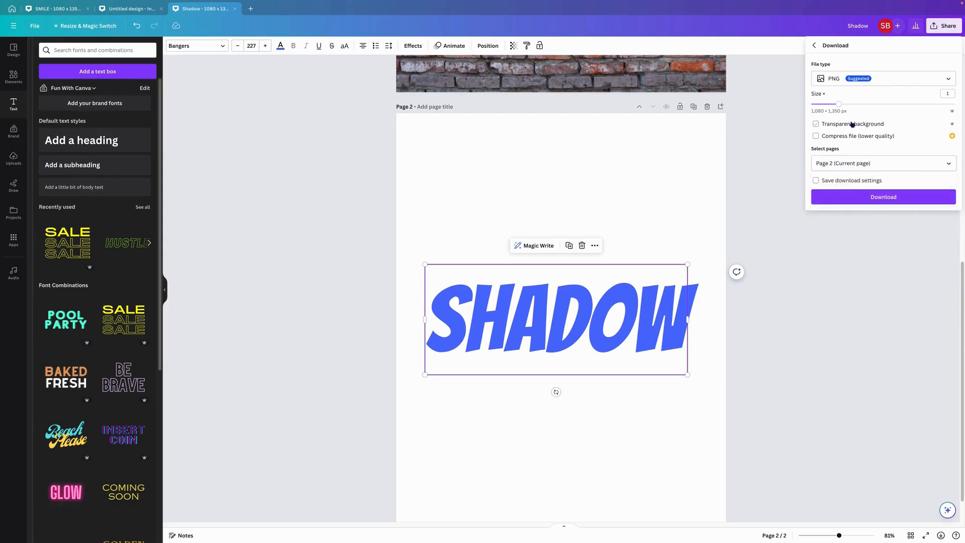
{"action": "left_click", "coordinate": [874, 197]}
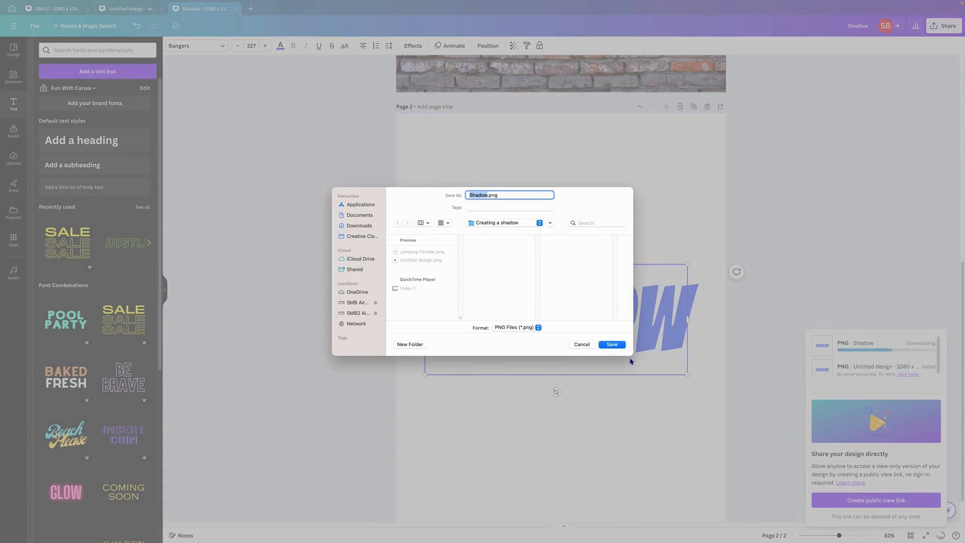
{"action": "left_click", "coordinate": [619, 347]}
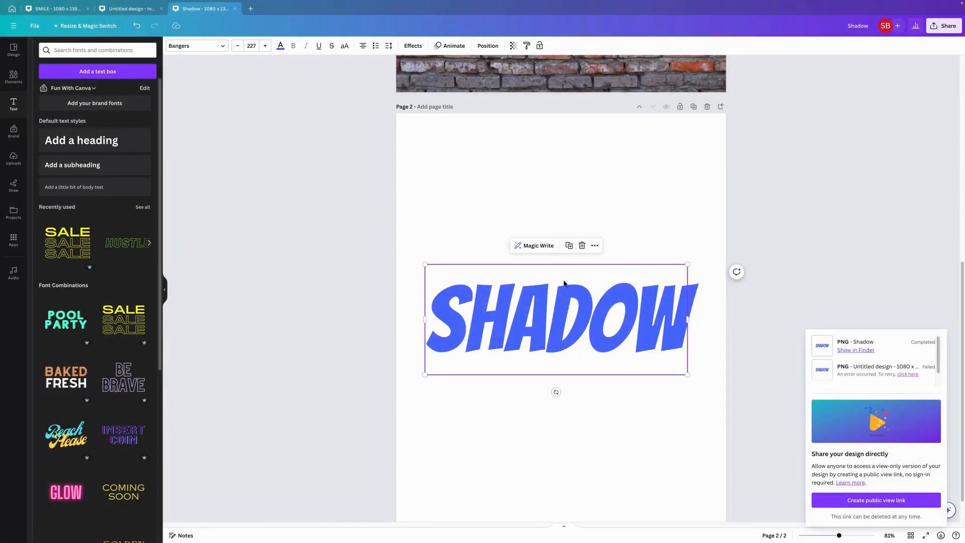
- Delete the SHADOW heading from page 2, upload Shadow.png and place it on the page in its stead
{"action": "key", "text": "Delete"}
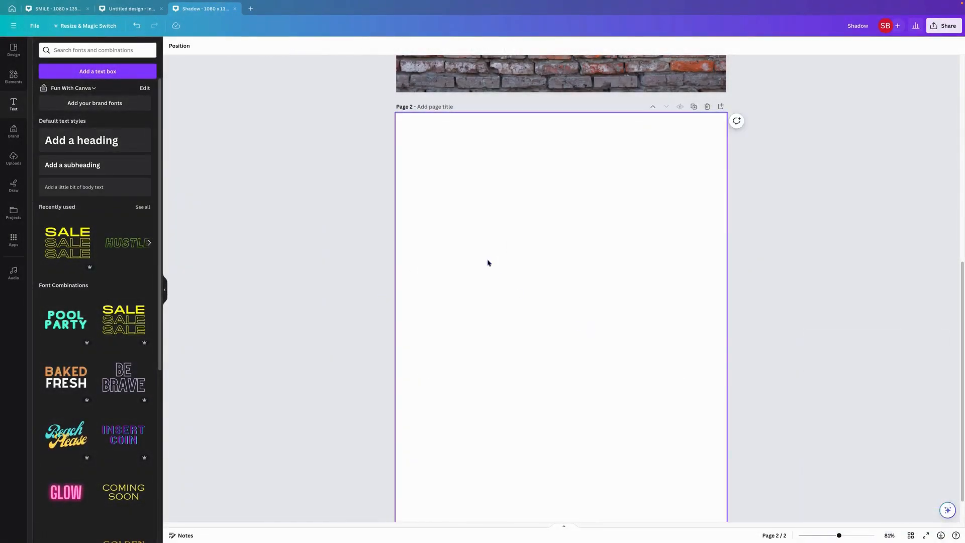
{"action": "left_click", "coordinate": [14, 157]}
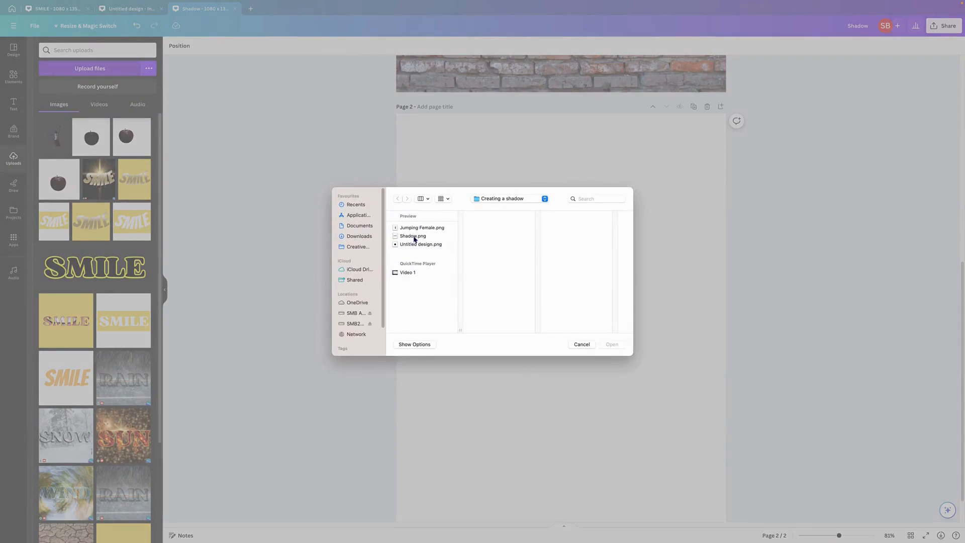
{"action": "left_click", "coordinate": [414, 236]}
{"action": "left_click", "coordinate": [613, 344]}
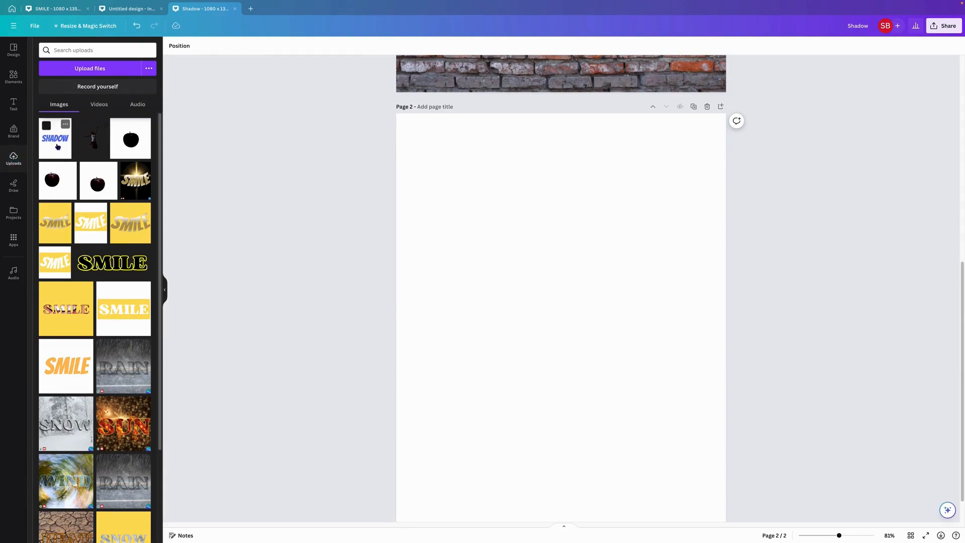
{"action": "left_click", "coordinate": [58, 147]}
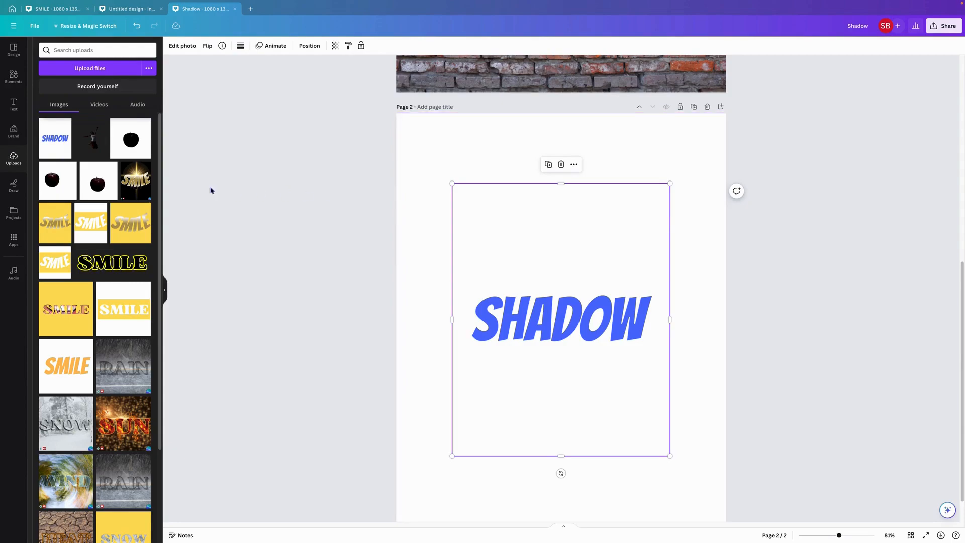
- Place the gold SMILE image behind the SHADOW image to check for an opaque background, and delete it again
{"action": "left_click_drag", "start_coordinate": [135, 180], "coordinate": [503, 314]}
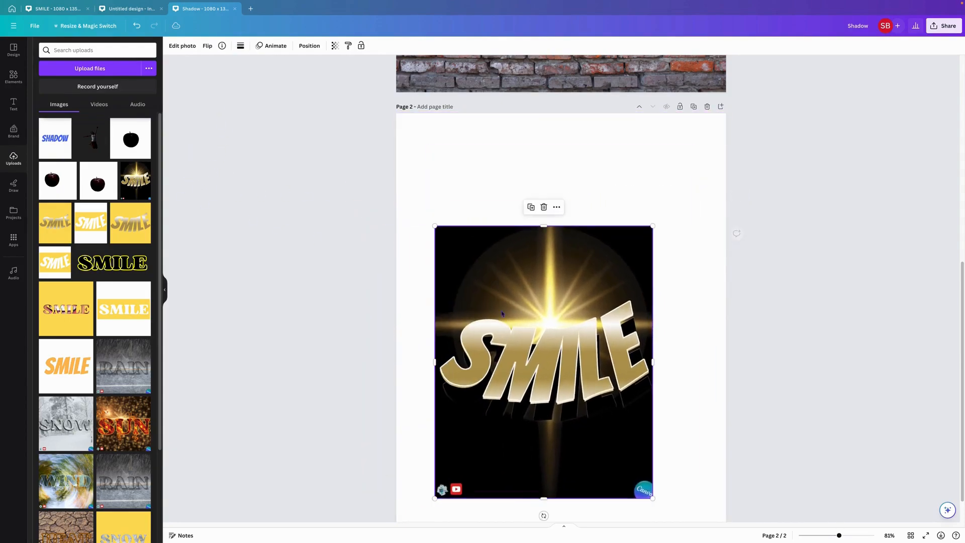
{"action": "right_click", "coordinate": [518, 291]}
{"action": "mouse_move", "coordinate": [562, 396]}
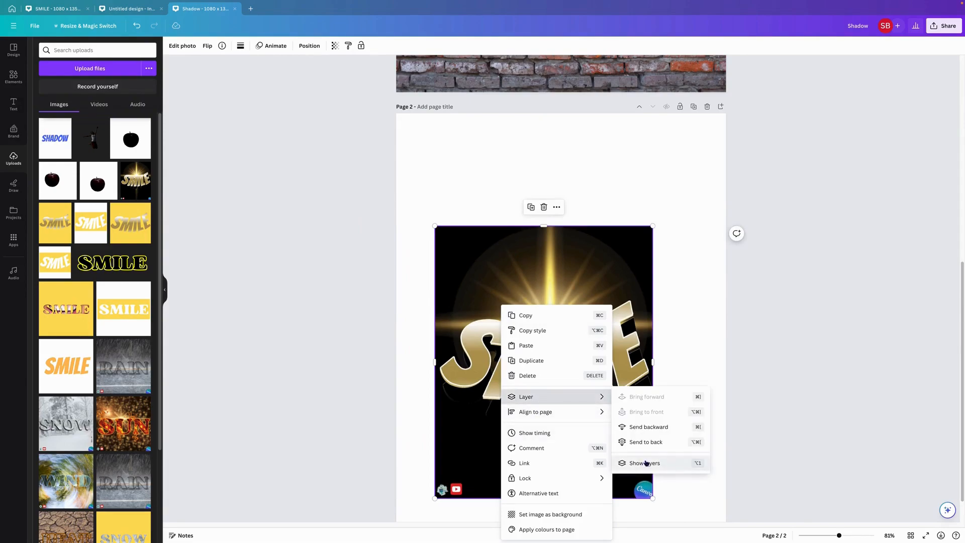
{"action": "left_click", "coordinate": [646, 442]}
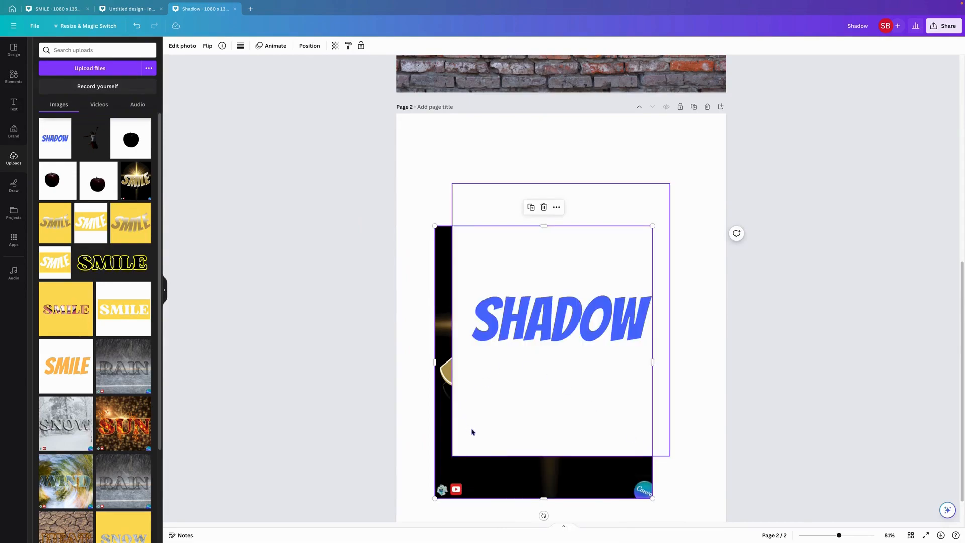
{"action": "key", "text": "Delete"}
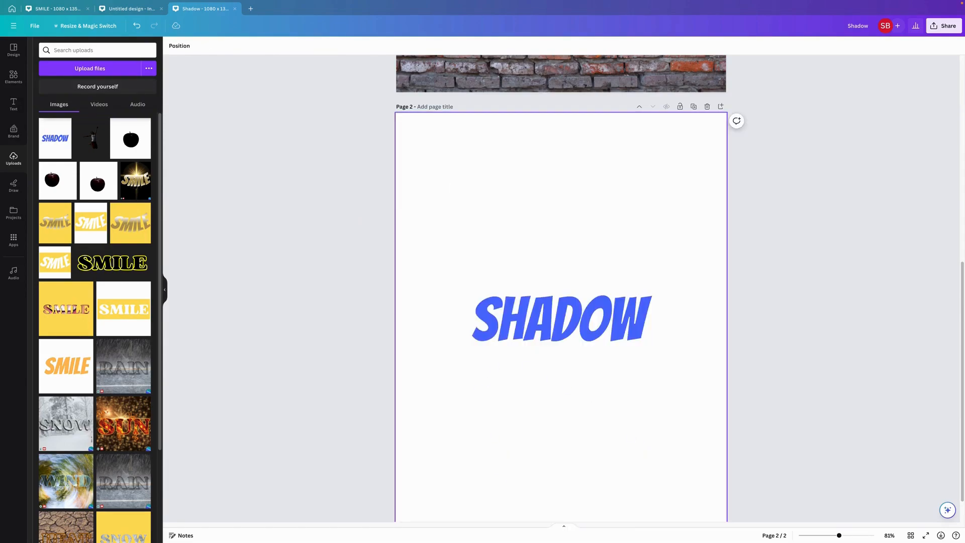
- Remove the white background from the SHADOW image on page 2
{"action": "left_click", "coordinate": [523, 262]}
{"action": "left_click", "coordinate": [182, 45]}
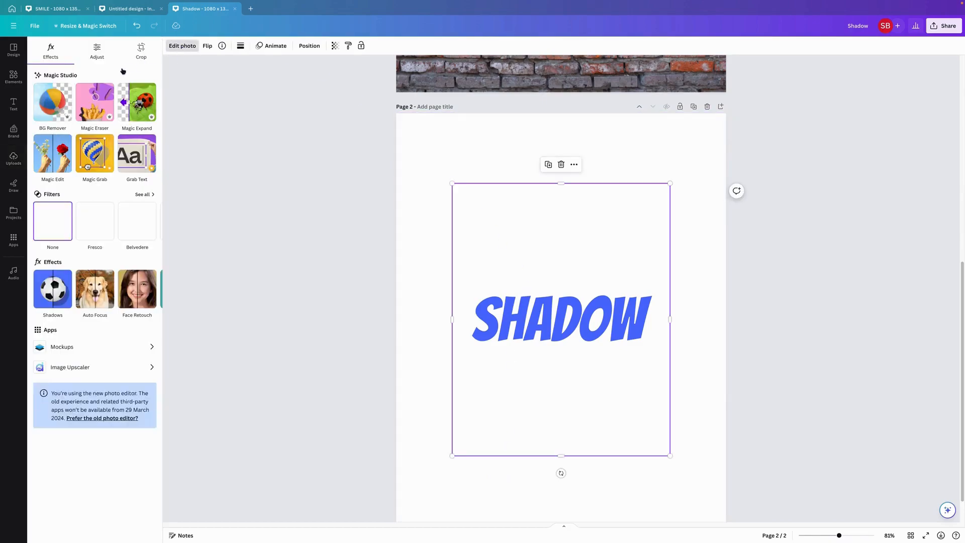
{"action": "left_click", "coordinate": [53, 102]}
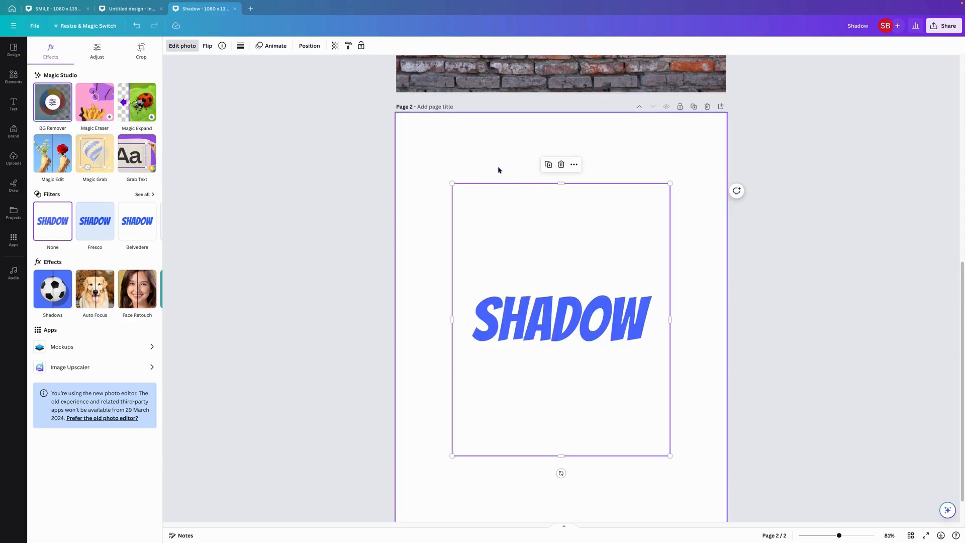
- Enlarge the SHADOW image from its corners to fill the whole of page 2
{"action": "left_click_drag", "start_coordinate": [452, 183], "coordinate": [394, 115]}
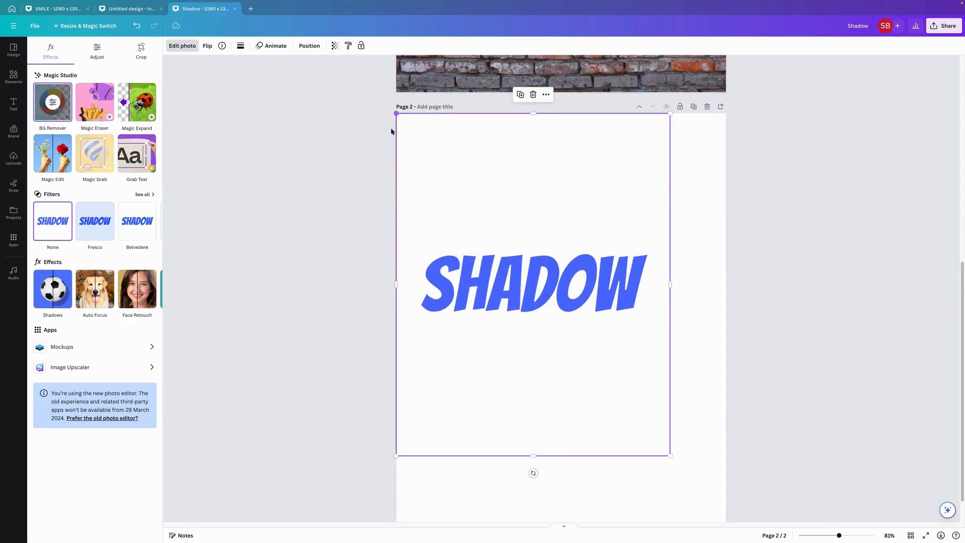
{"action": "scroll", "coordinate": [704, 473], "scroll_direction": "down", "scroll_amount": 1}
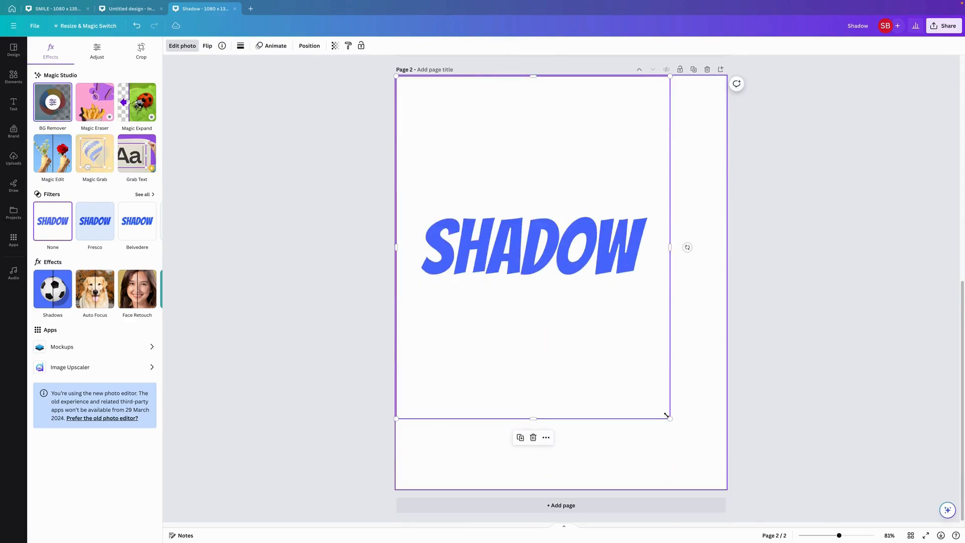
{"action": "left_click_drag", "start_coordinate": [670, 419], "coordinate": [726, 488]}
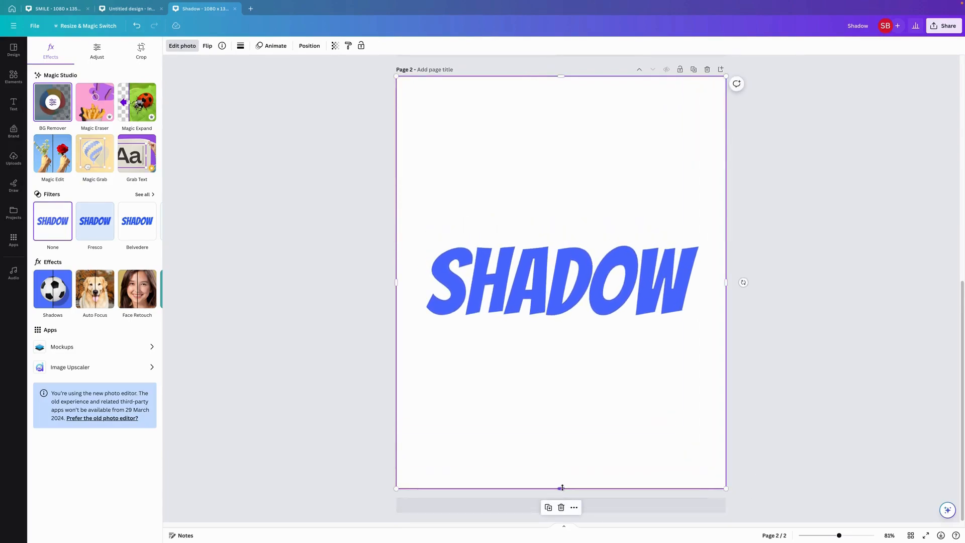
- Crop the empty areas above and below the SHADOW lettering so the frame fits closely around it
{"action": "left_click_drag", "start_coordinate": [561, 488], "coordinate": [564, 314]}
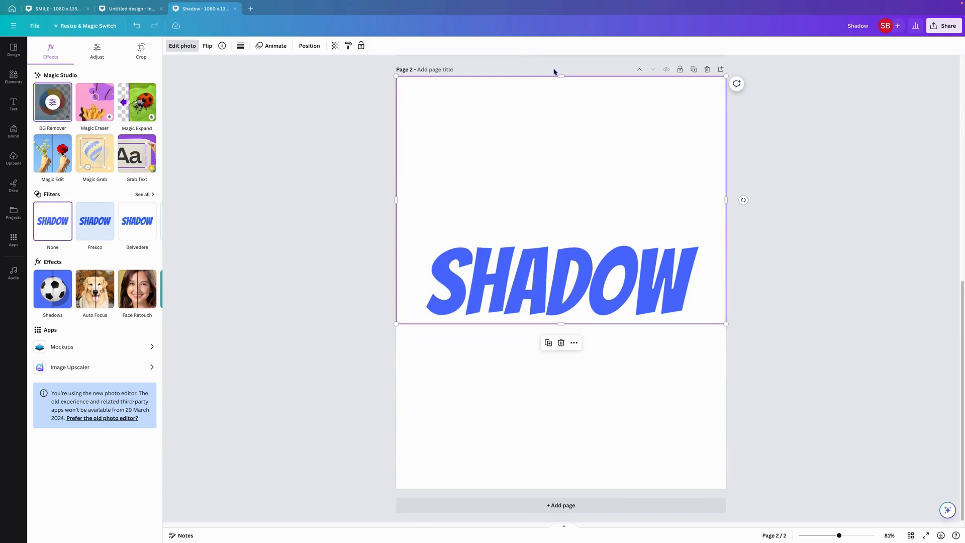
{"action": "left_click_drag", "start_coordinate": [560, 76], "coordinate": [571, 228]}
{"action": "left_click", "coordinate": [575, 293]}
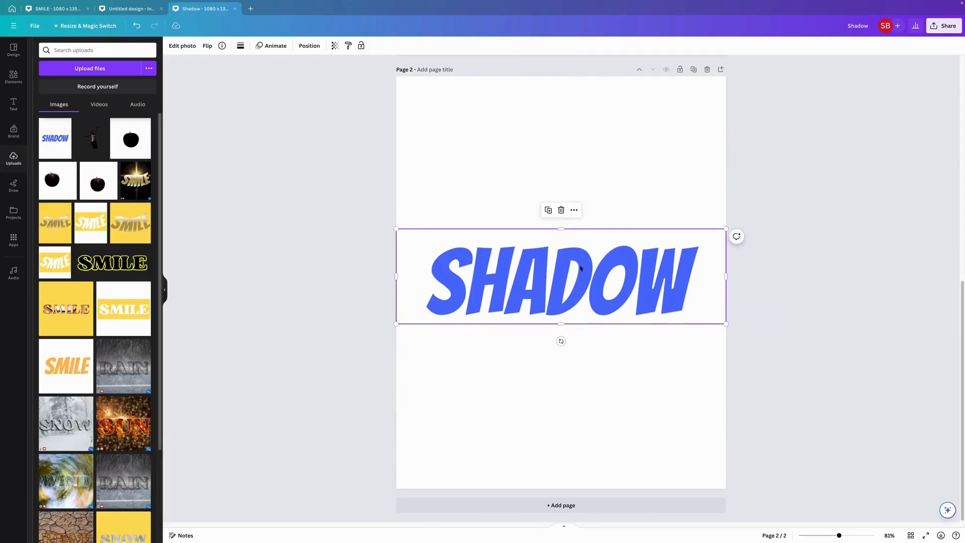
- Duplicate the blue SHADOW image on page 2 and darken the copy with brightness -100 and contrast 100
{"action": "left_click", "coordinate": [550, 211]}
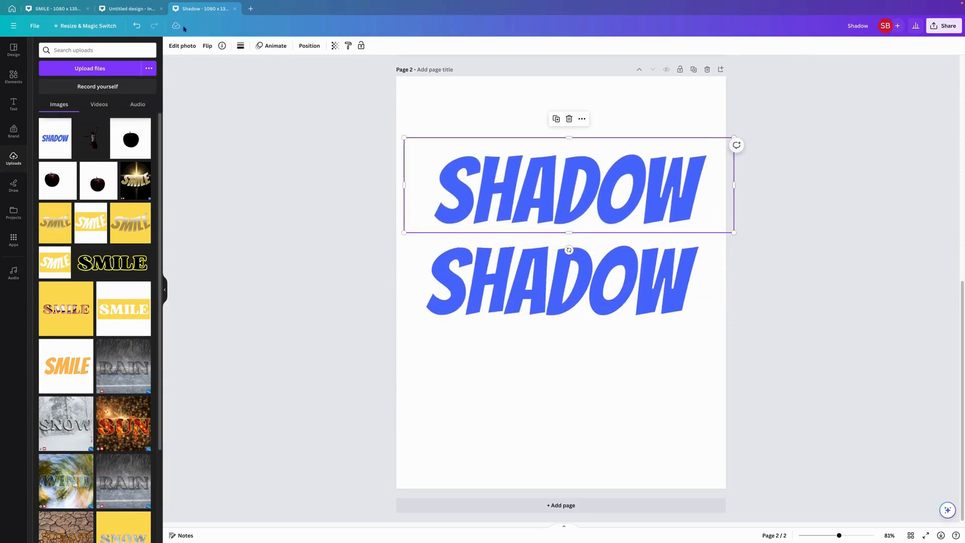
{"action": "left_click", "coordinate": [183, 46]}
{"action": "left_click", "coordinate": [97, 49]}
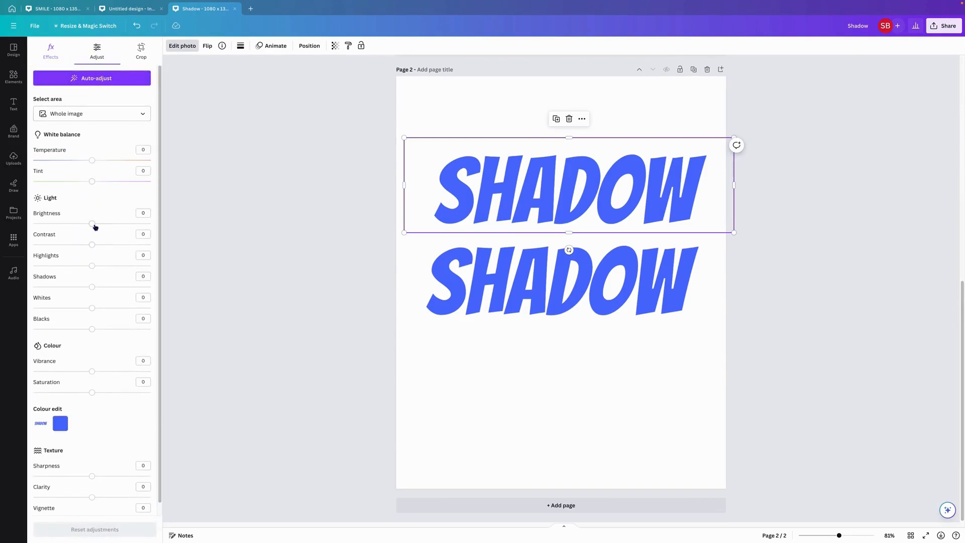
{"action": "left_click_drag", "start_coordinate": [92, 223], "coordinate": [33, 223]}
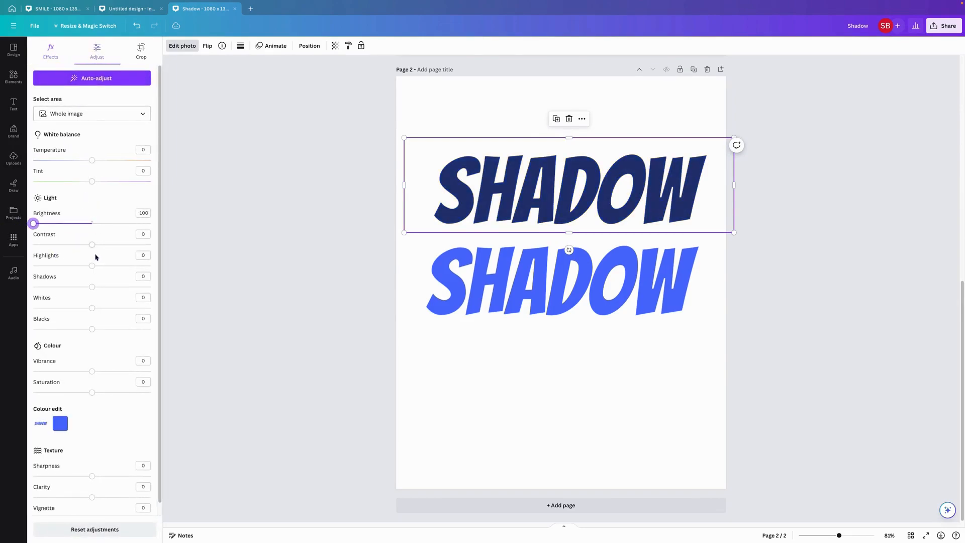
{"action": "left_click_drag", "start_coordinate": [92, 244], "coordinate": [170, 258]}
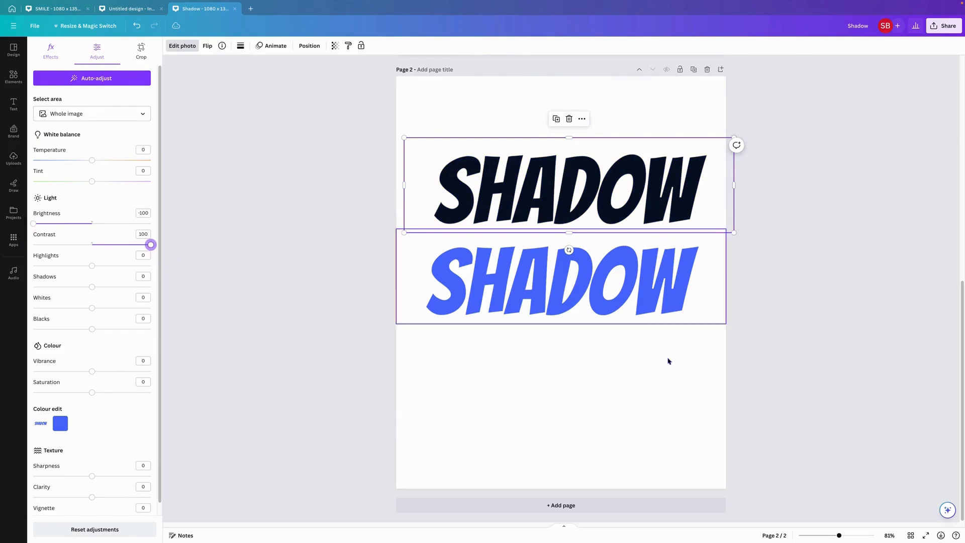
{"action": "left_click", "coordinate": [683, 368]}
- Copy the darkened SHADOW image onto a new page 3 and move it near the middle of that page
{"action": "left_click", "coordinate": [577, 202]}
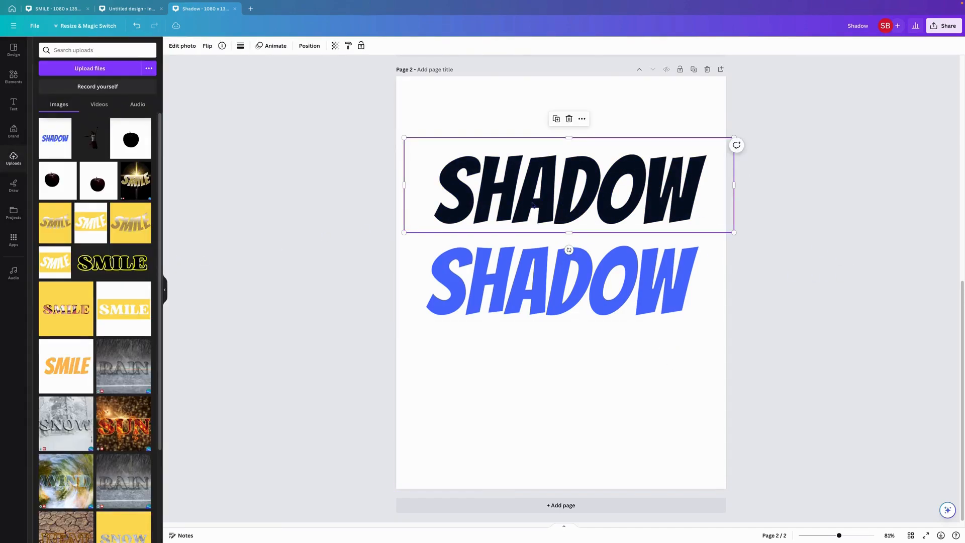
{"action": "right_click", "coordinate": [579, 178]}
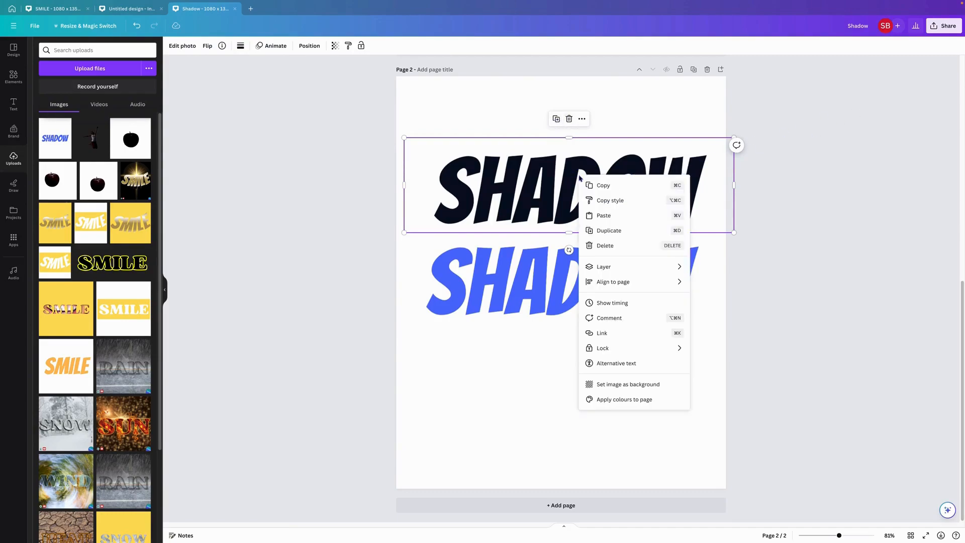
{"action": "left_click", "coordinate": [592, 185]}
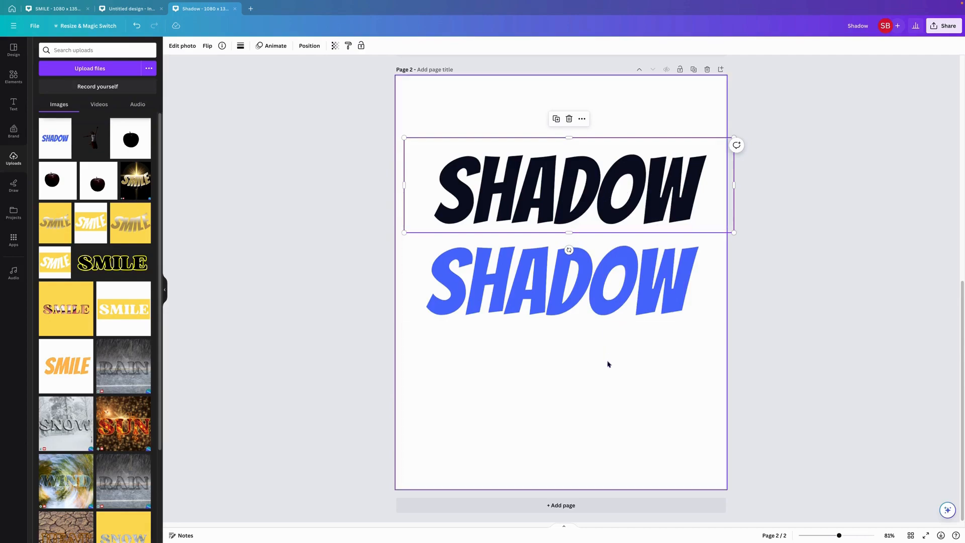
{"action": "left_click", "coordinate": [571, 505]}
{"action": "right_click", "coordinate": [547, 445]}
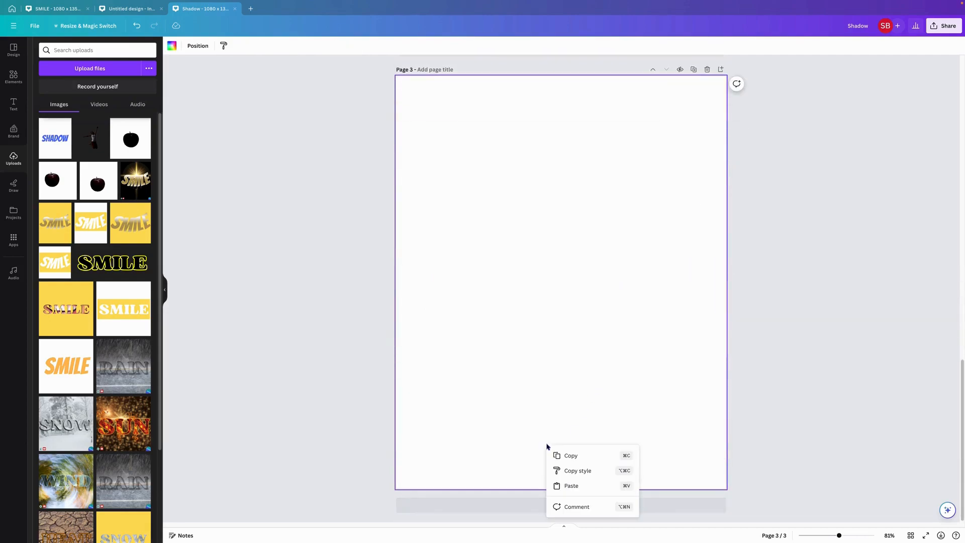
{"action": "left_click", "coordinate": [576, 486]}
{"action": "left_click_drag", "start_coordinate": [579, 198], "coordinate": [571, 258]}
- Set up a PNG download of page 3 only, with a transparent background
{"action": "left_click", "coordinate": [942, 28]}
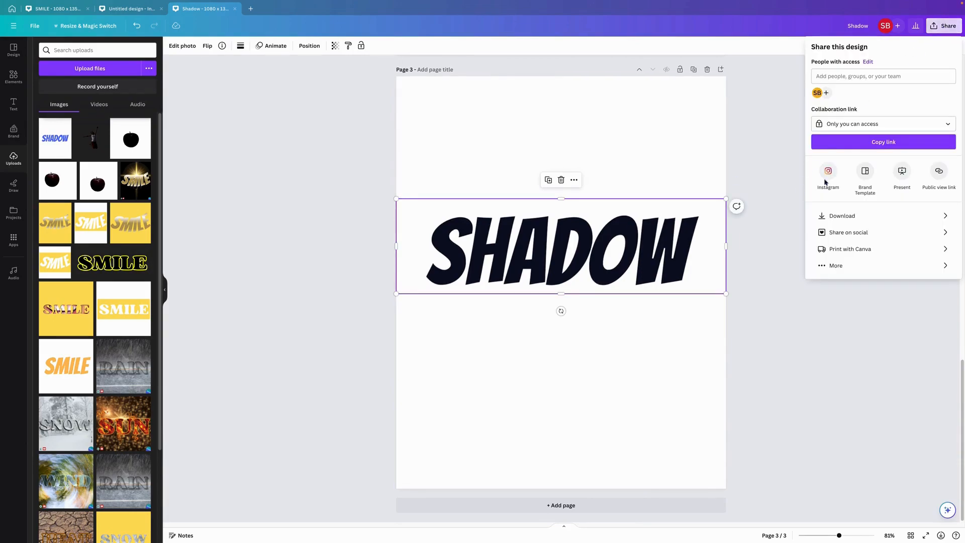
{"action": "left_click", "coordinate": [832, 213]}
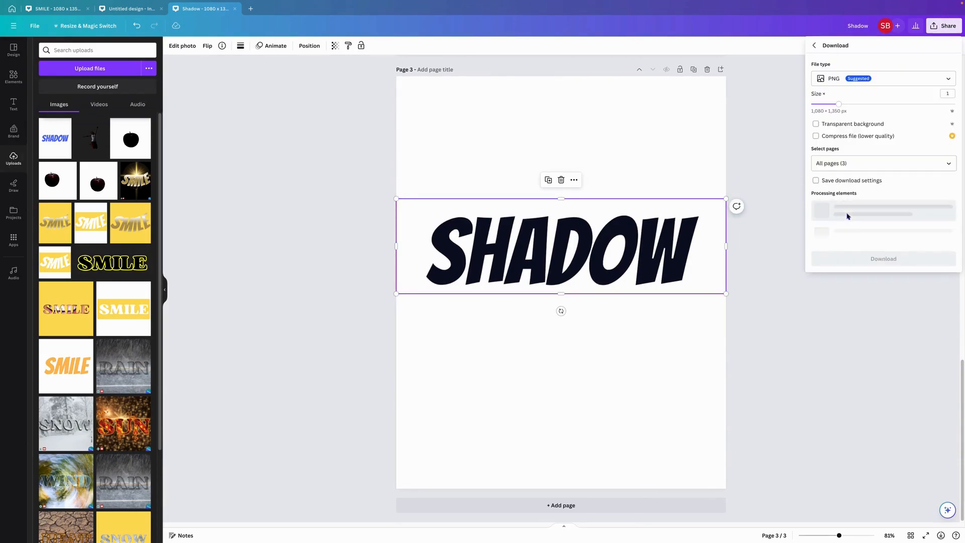
{"action": "left_click", "coordinate": [848, 163]}
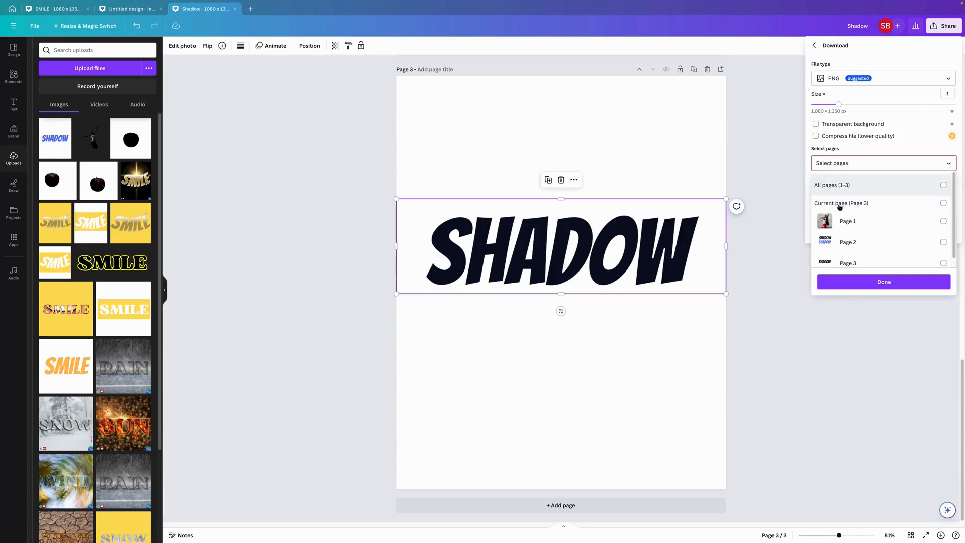
{"action": "left_click", "coordinate": [846, 264]}
{"action": "left_click", "coordinate": [863, 282]}
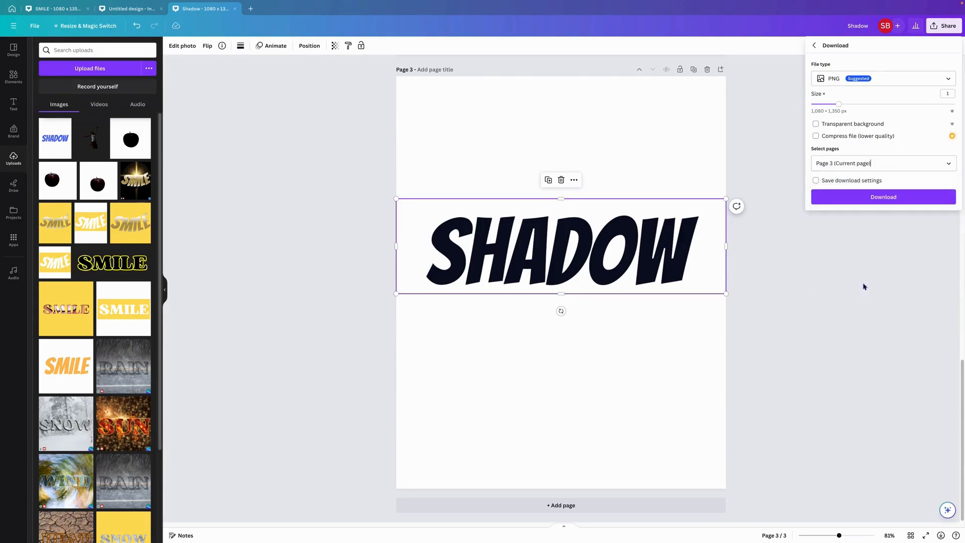
{"action": "left_click", "coordinate": [841, 125]}
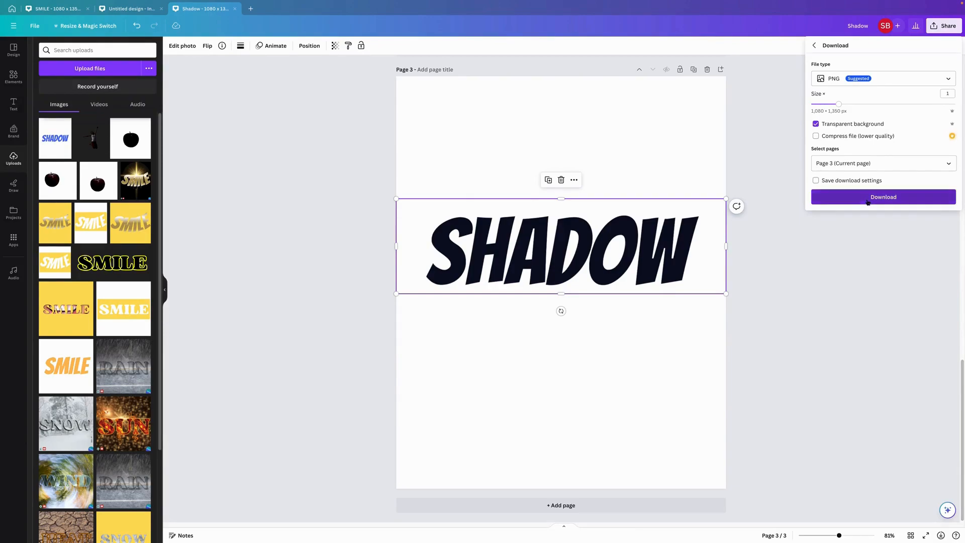
- Download the page and save it as Shadow2.png in the Creating a shadow folder
{"action": "left_click", "coordinate": [867, 201]}
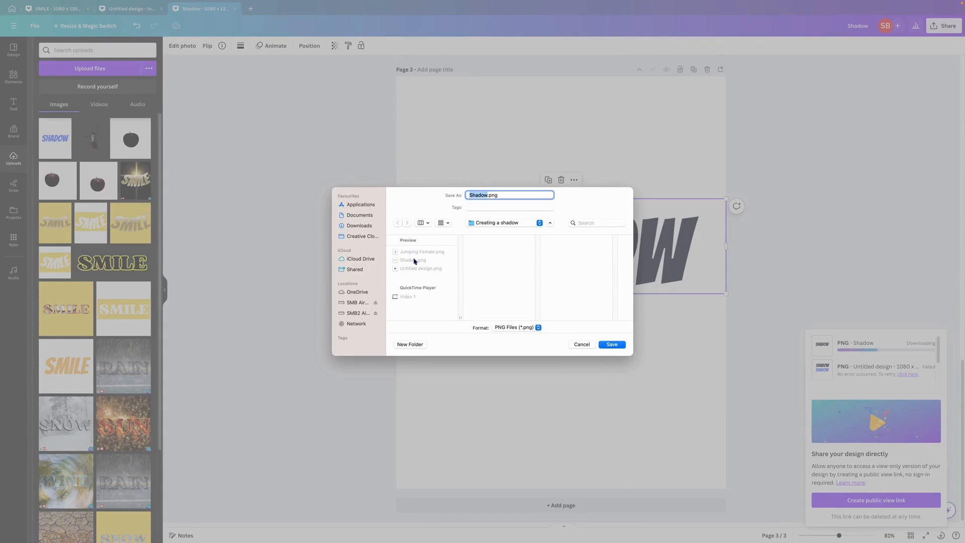
{"action": "left_click", "coordinate": [414, 263]}
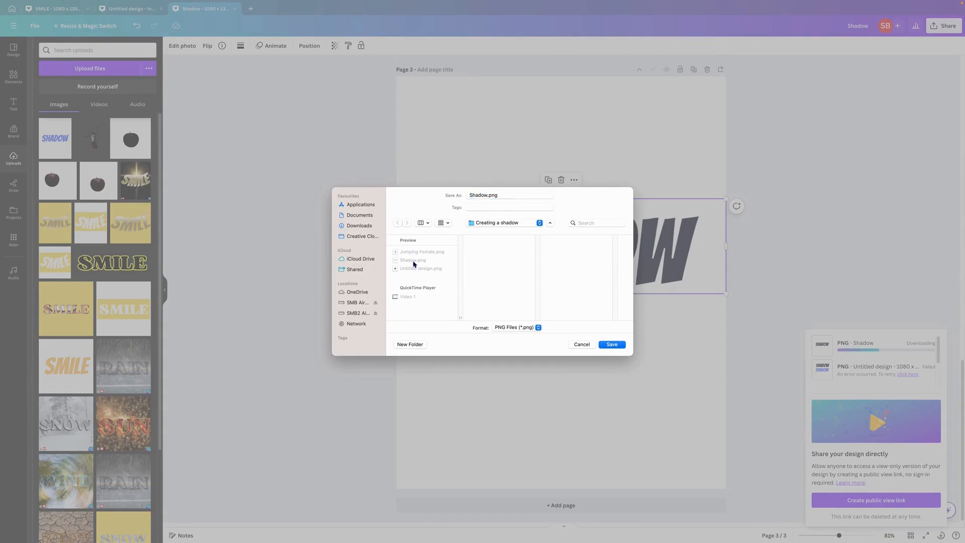
{"action": "left_click", "coordinate": [488, 195]}
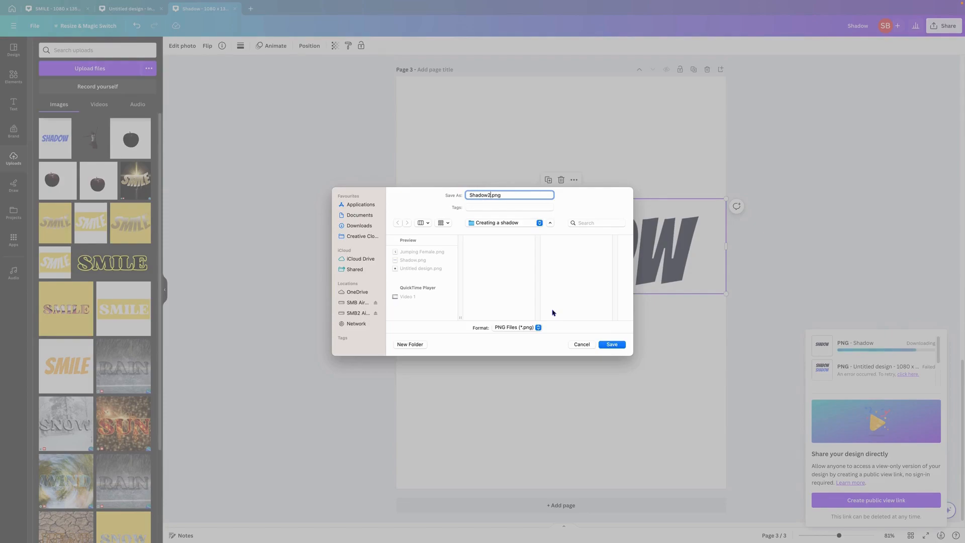
{"action": "left_click", "coordinate": [617, 345]}
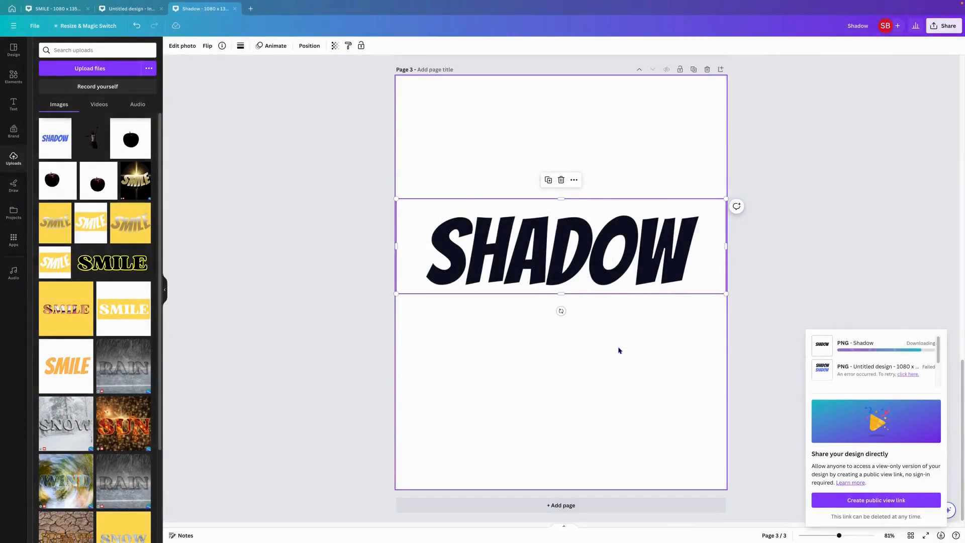
{"action": "left_click", "coordinate": [789, 274]}
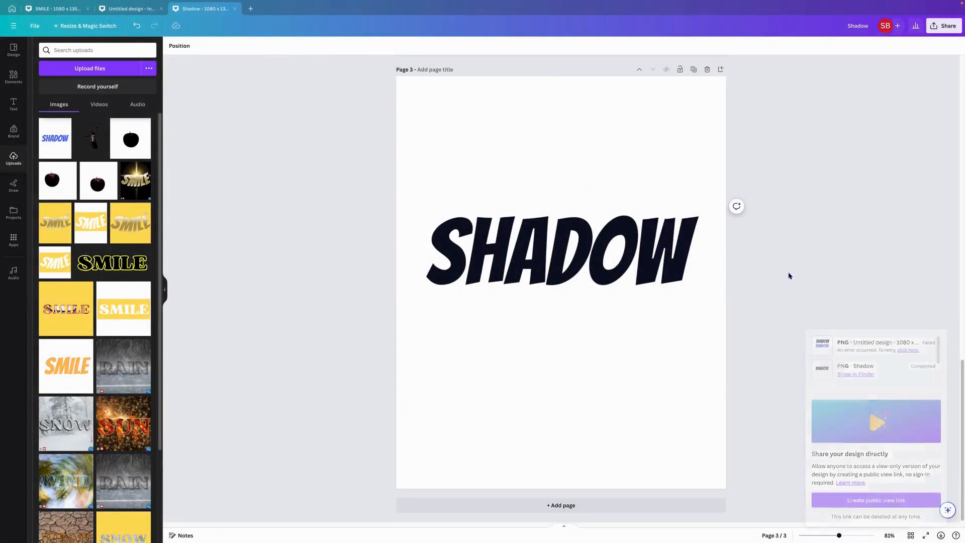
- Delete the dark SHADOW copy from page 2
{"action": "scroll", "coordinate": [785, 284], "scroll_direction": "up", "scroll_amount": 5}
{"action": "left_click", "coordinate": [572, 201]}
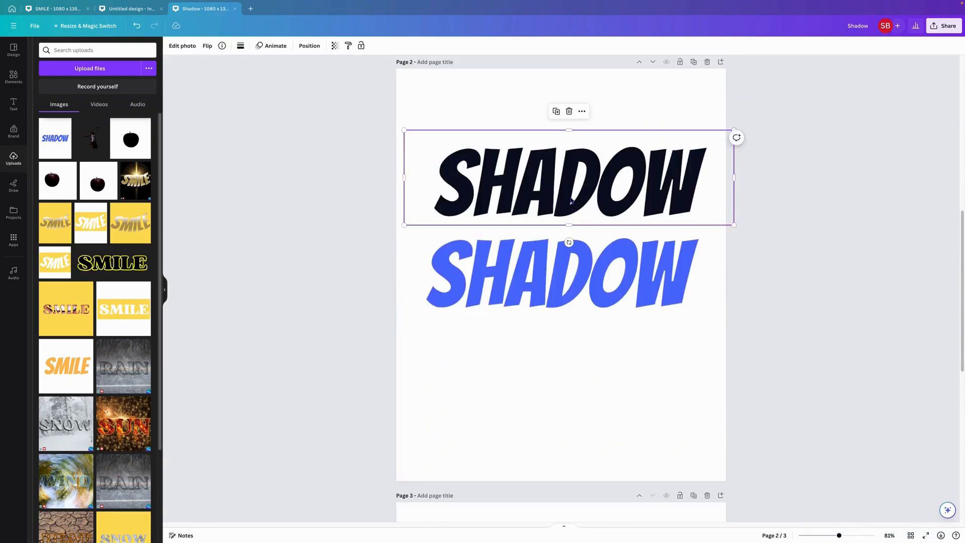
{"action": "key", "text": "Delete"}
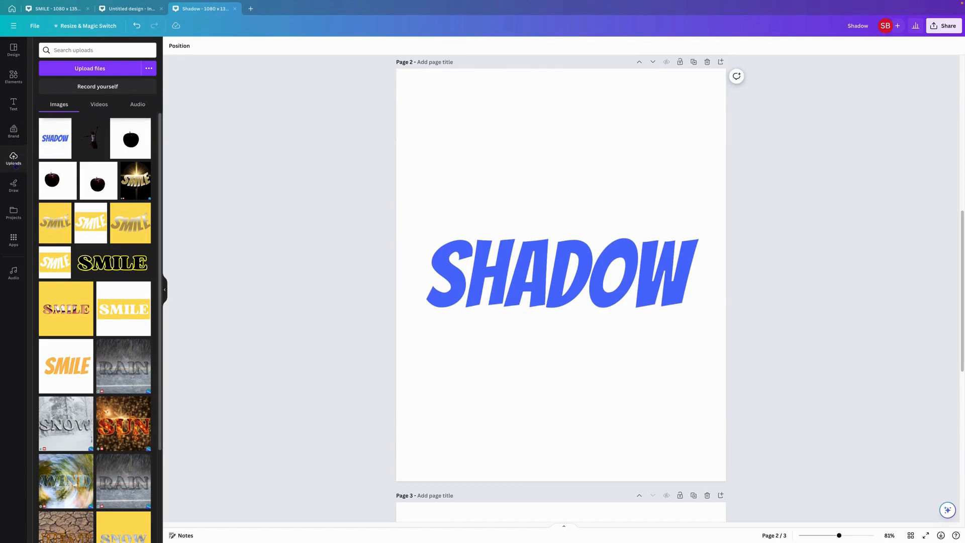
- Upload Shadow2.png and add it to page 2
{"action": "left_click", "coordinate": [86, 69]}
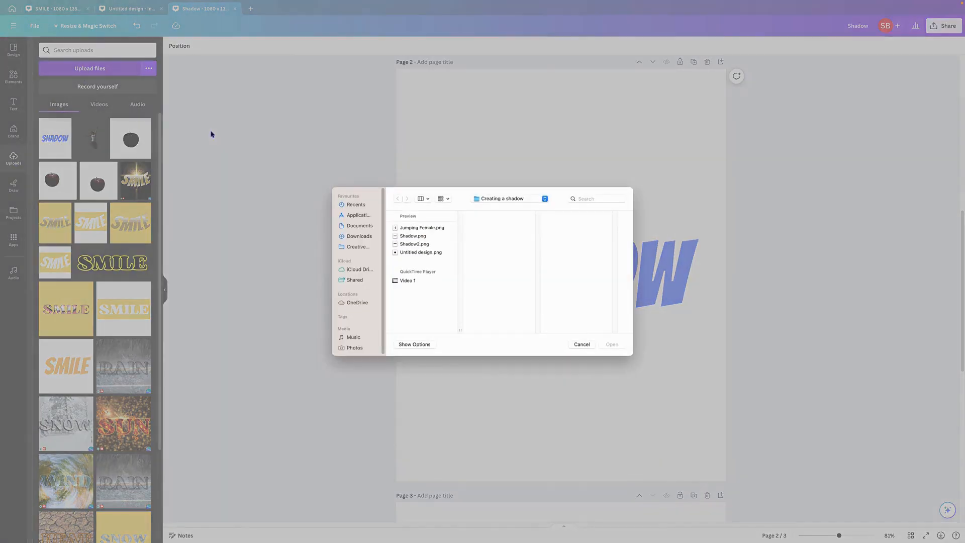
{"action": "left_click", "coordinate": [410, 244]}
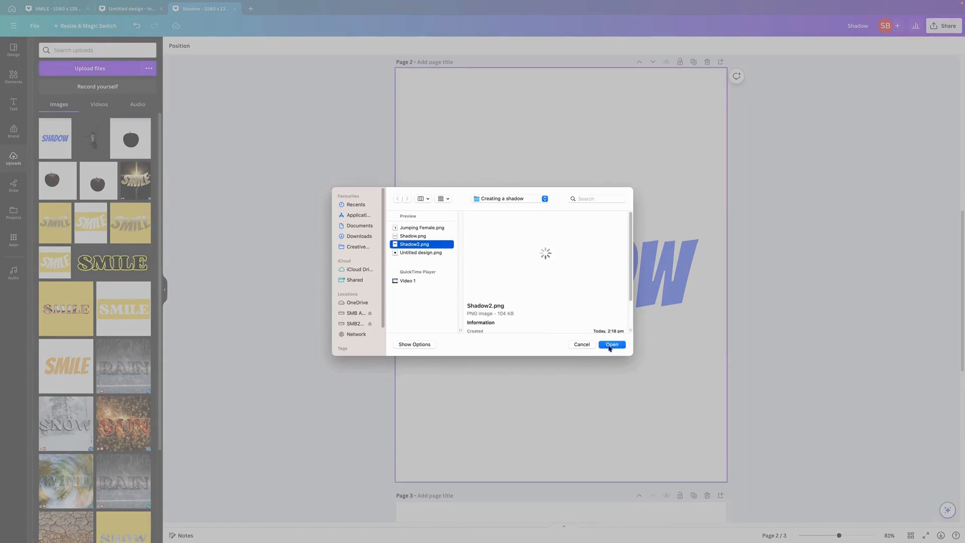
{"action": "left_click", "coordinate": [610, 345]}
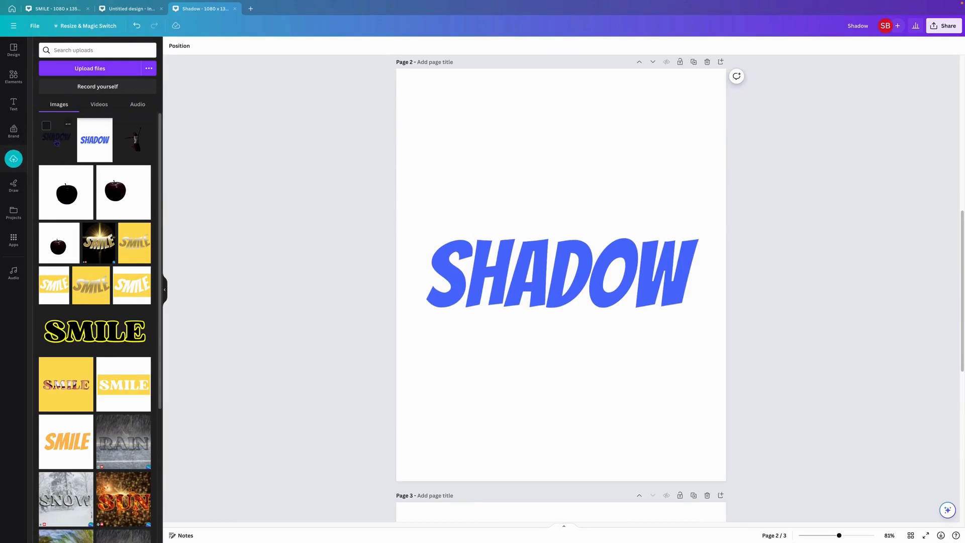
{"action": "left_click", "coordinate": [54, 140]}
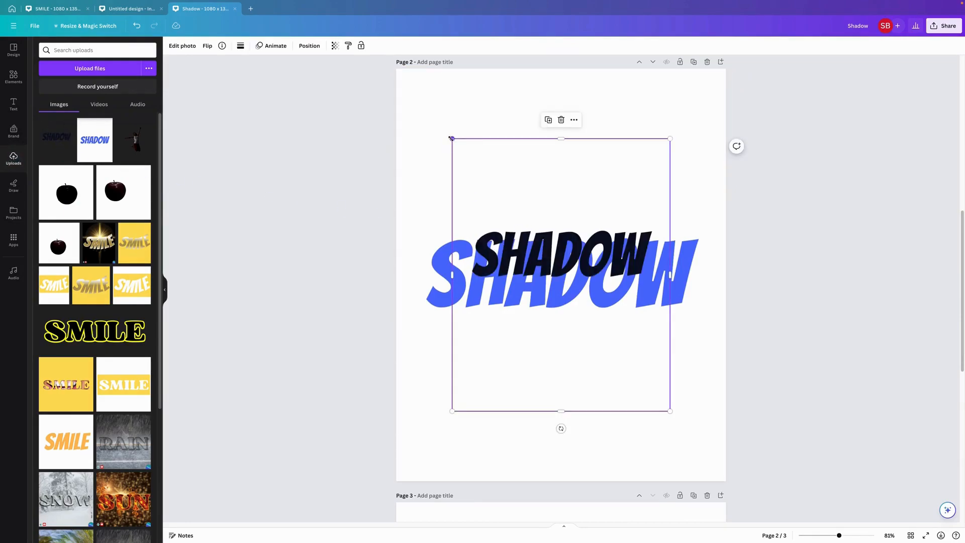
- Enlarge the dark SHADOW image to fill page 2, then crop the empty areas above and below its lettering
{"action": "left_click_drag", "start_coordinate": [451, 139], "coordinate": [387, 75]}
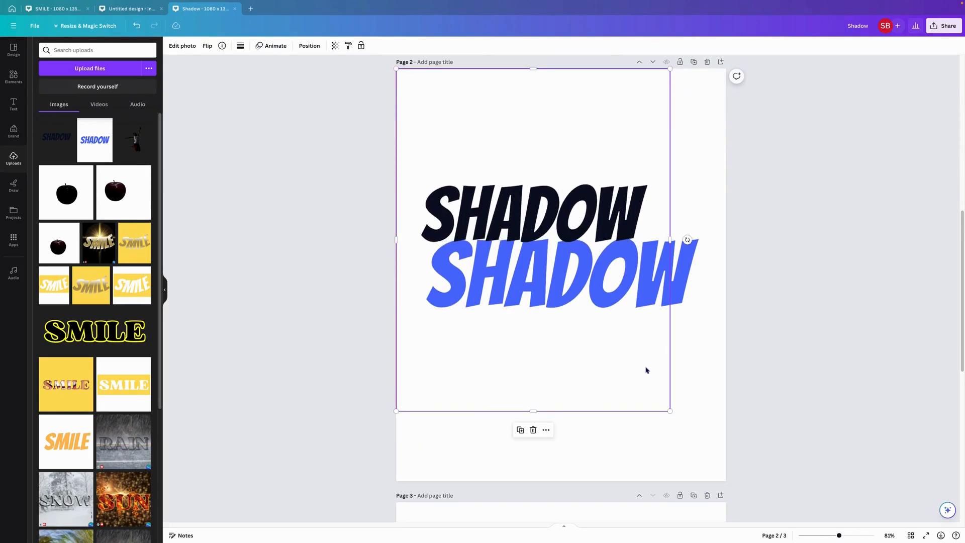
{"action": "left_click_drag", "start_coordinate": [671, 410], "coordinate": [724, 489]}
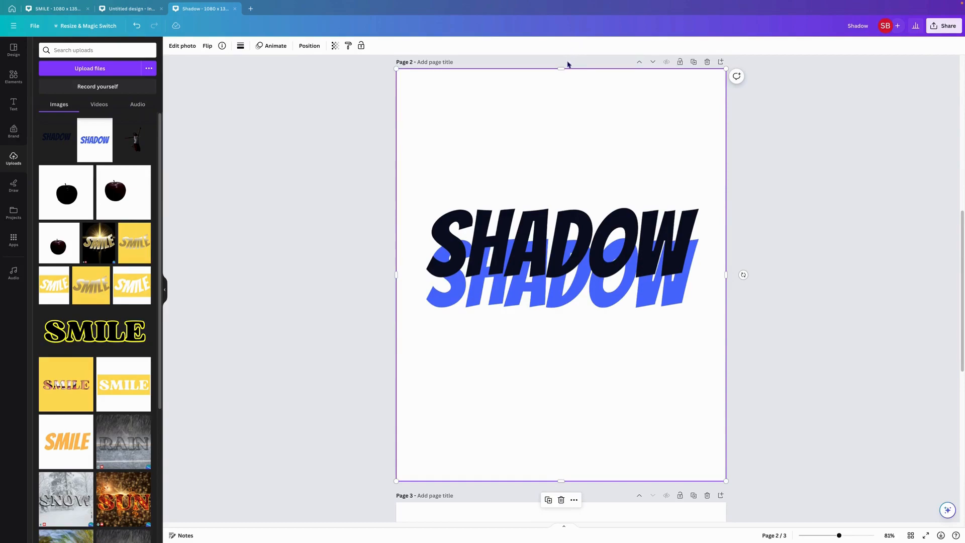
{"action": "left_click_drag", "start_coordinate": [560, 69], "coordinate": [560, 198]}
{"action": "left_click_drag", "start_coordinate": [565, 464], "coordinate": [562, 285]}
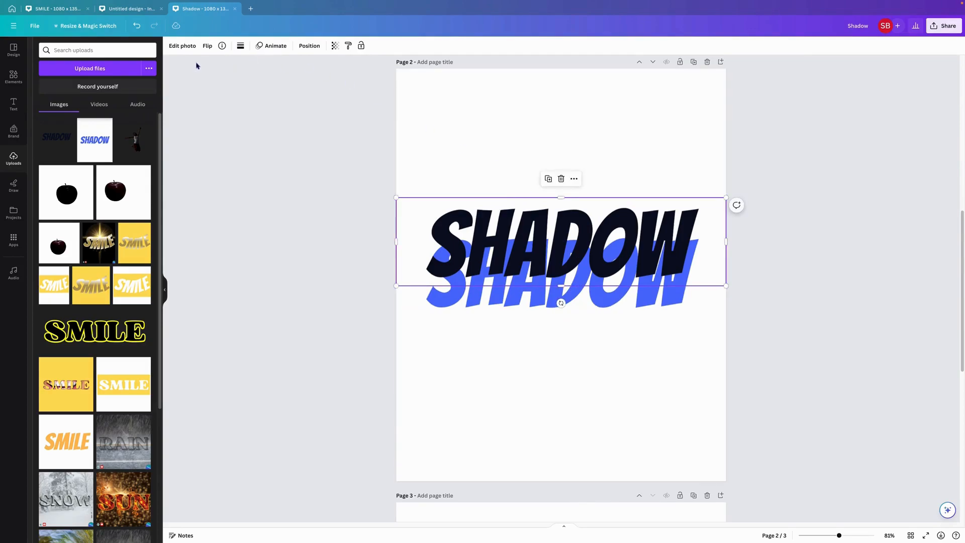
- Set the dark SHADOW image's brightness to -100
{"action": "left_click", "coordinate": [182, 46]}
{"action": "left_click", "coordinate": [97, 50]}
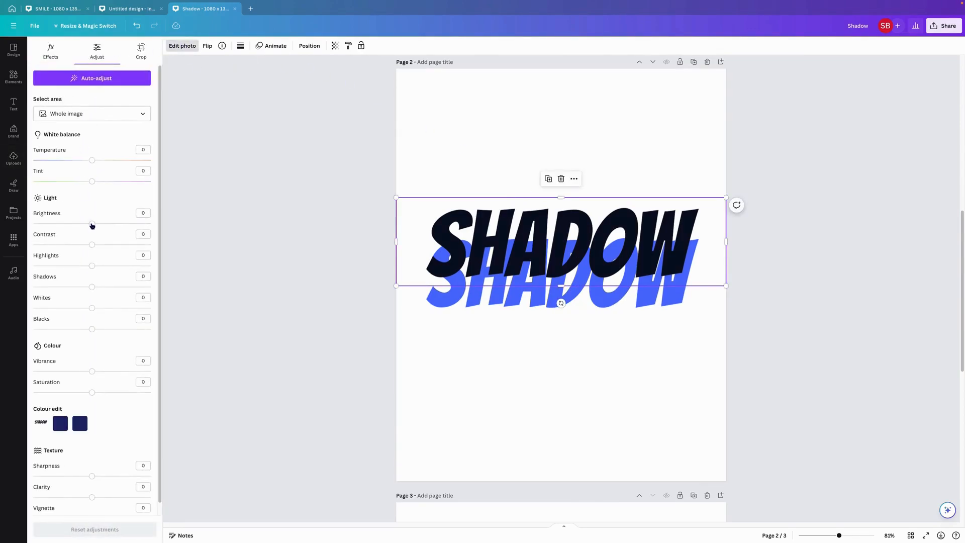
{"action": "left_click_drag", "start_coordinate": [92, 224], "coordinate": [33, 223]}
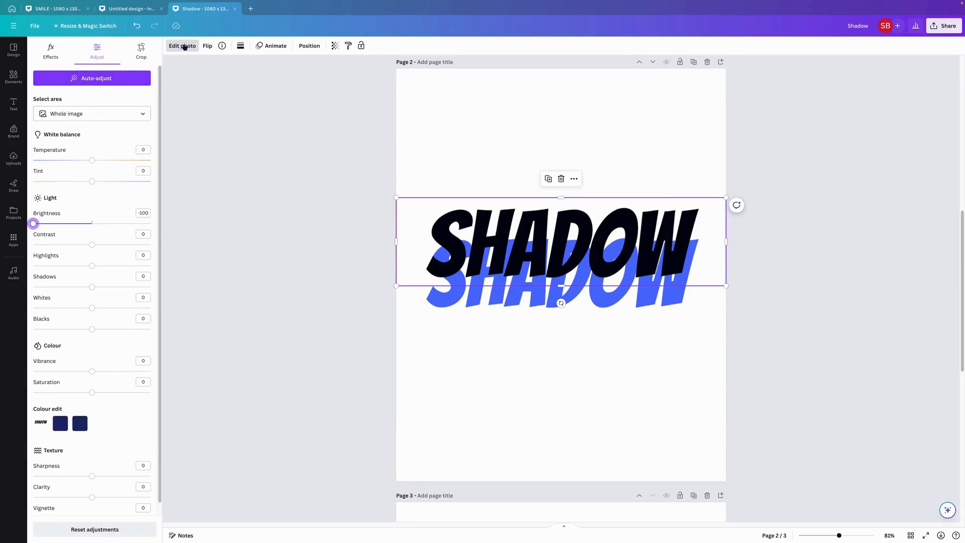
{"action": "left_click", "coordinate": [184, 46]}
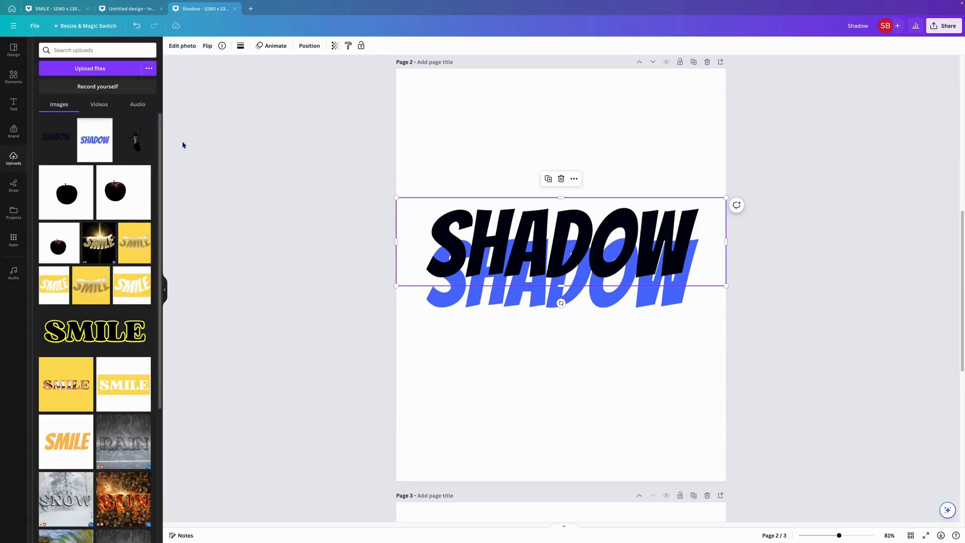
- Apply a whole-image Blur with intensity 50 to the dark SHADOW image
{"action": "left_click", "coordinate": [187, 46]}
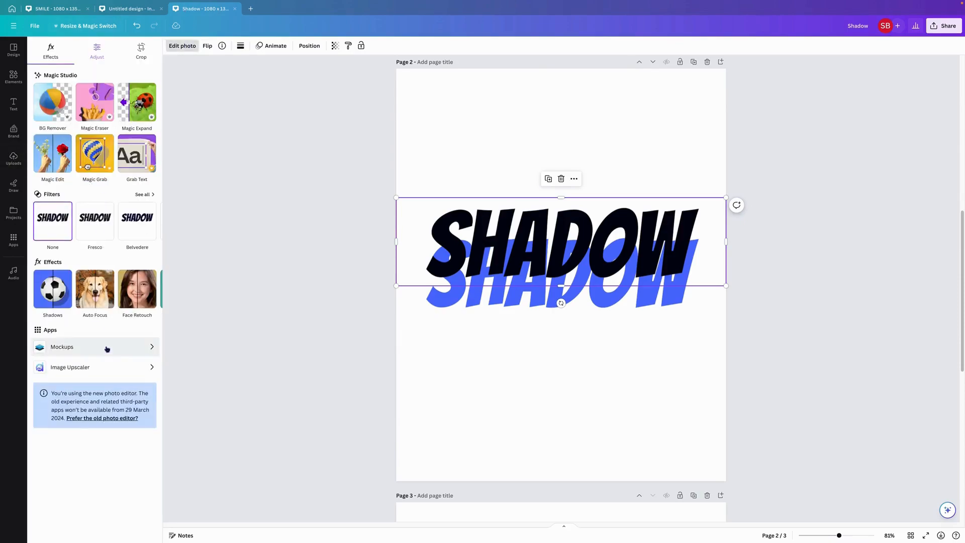
{"action": "left_click", "coordinate": [153, 289]}
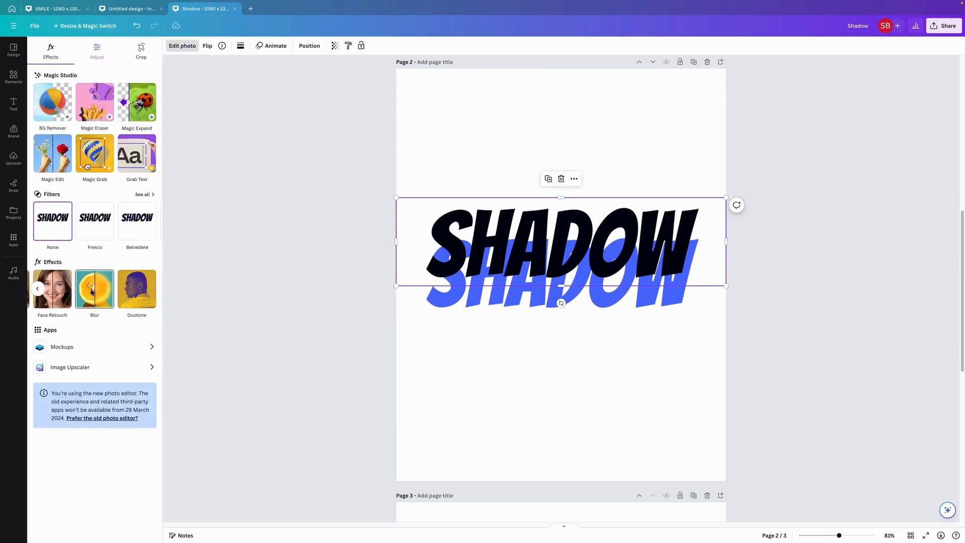
{"action": "left_click", "coordinate": [93, 291]}
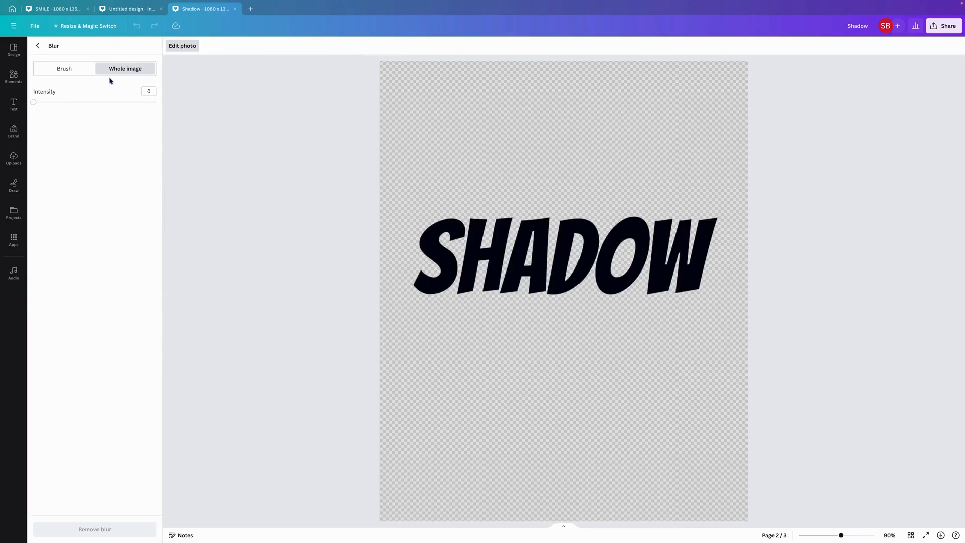
{"action": "left_click_drag", "start_coordinate": [36, 102], "coordinate": [96, 111]}
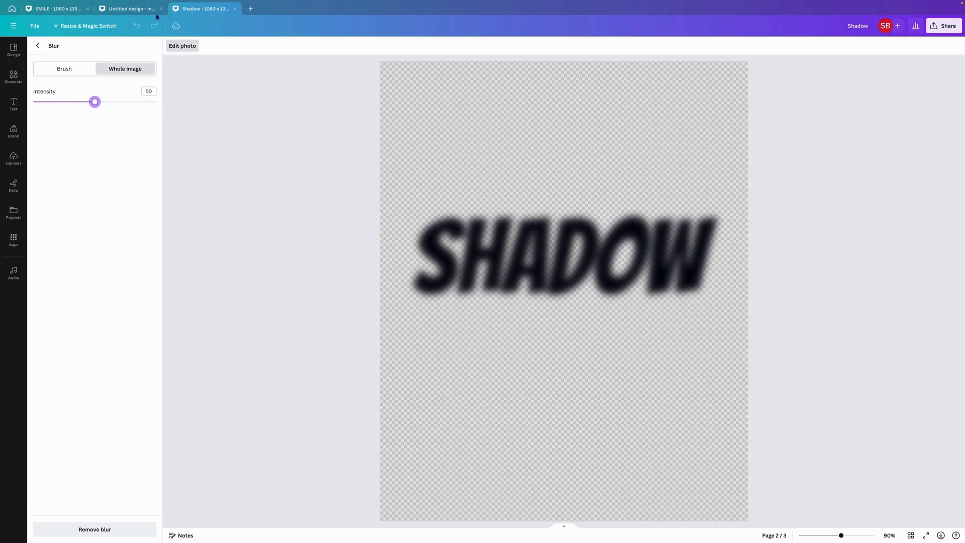
{"action": "left_click", "coordinate": [38, 45]}
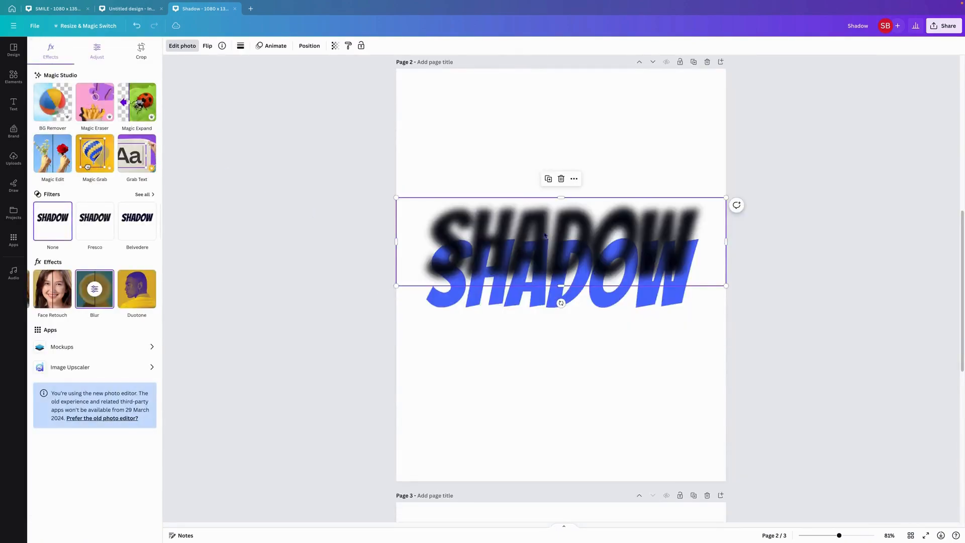
- Align the blurred dark SHADOW image exactly over the blue SHADOW lettering on page 2, fine-tuning its size at the corners
{"action": "left_click_drag", "start_coordinate": [544, 249], "coordinate": [543, 269]}
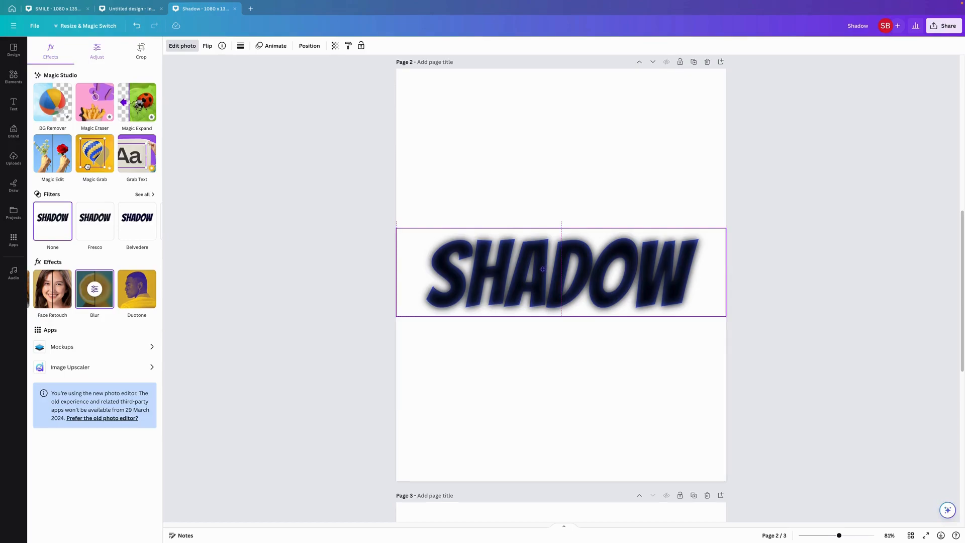
{"action": "left_click_drag", "start_coordinate": [542, 269], "coordinate": [543, 269]}
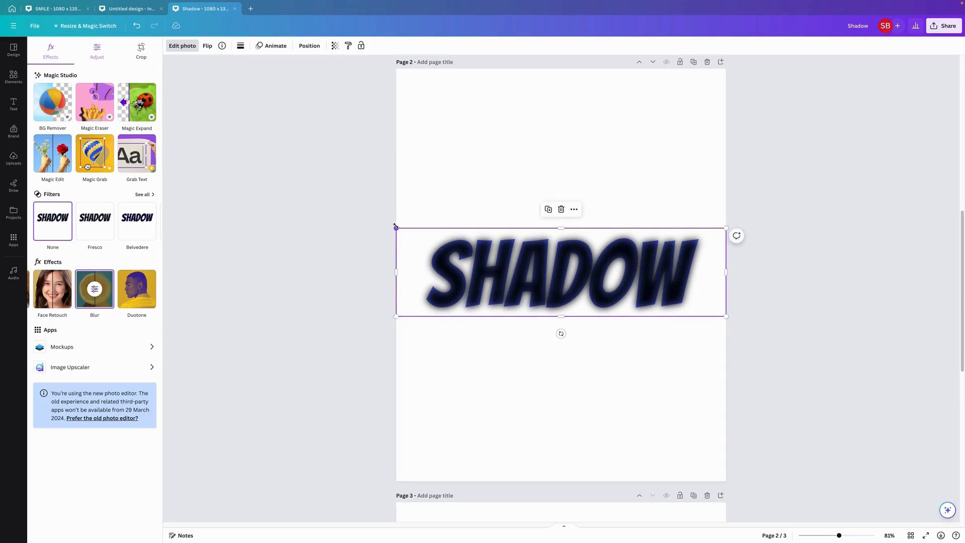
{"action": "left_click_drag", "start_coordinate": [395, 226], "coordinate": [393, 226]}
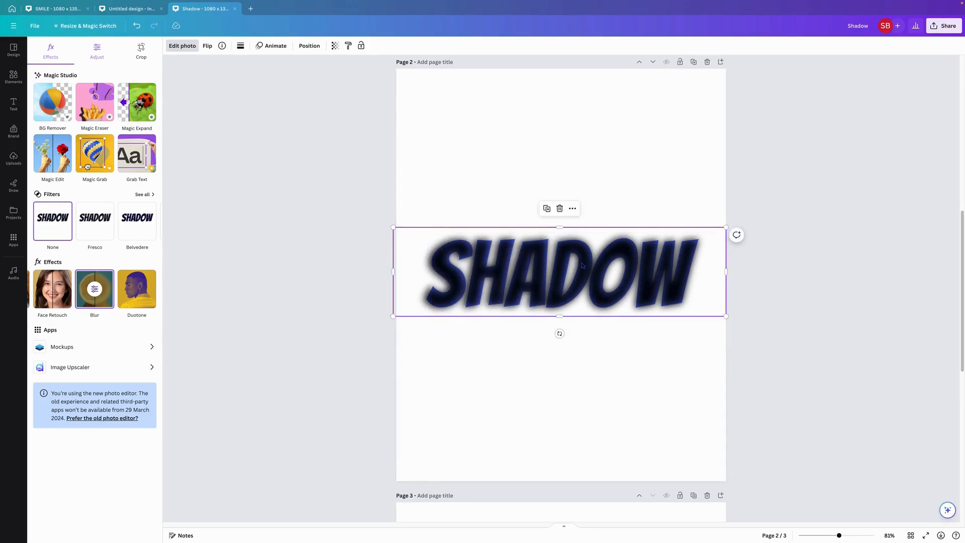
{"action": "left_click_drag", "start_coordinate": [574, 272], "coordinate": [573, 270]}
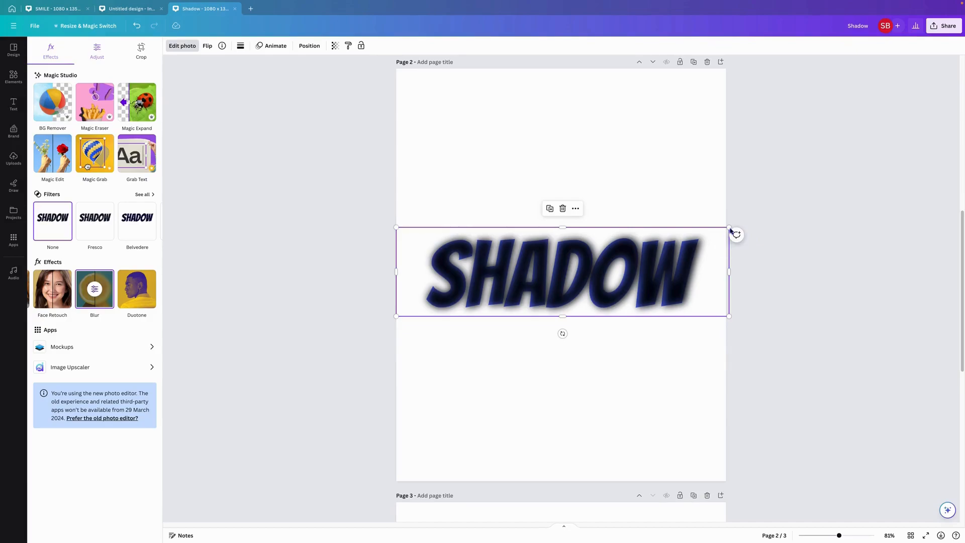
{"action": "left_click_drag", "start_coordinate": [725, 230], "coordinate": [725, 229]}
- Send the blurred dark SHADOW image behind the blue lettering and offset it slightly upward and to the right
{"action": "right_click", "coordinate": [559, 261]}
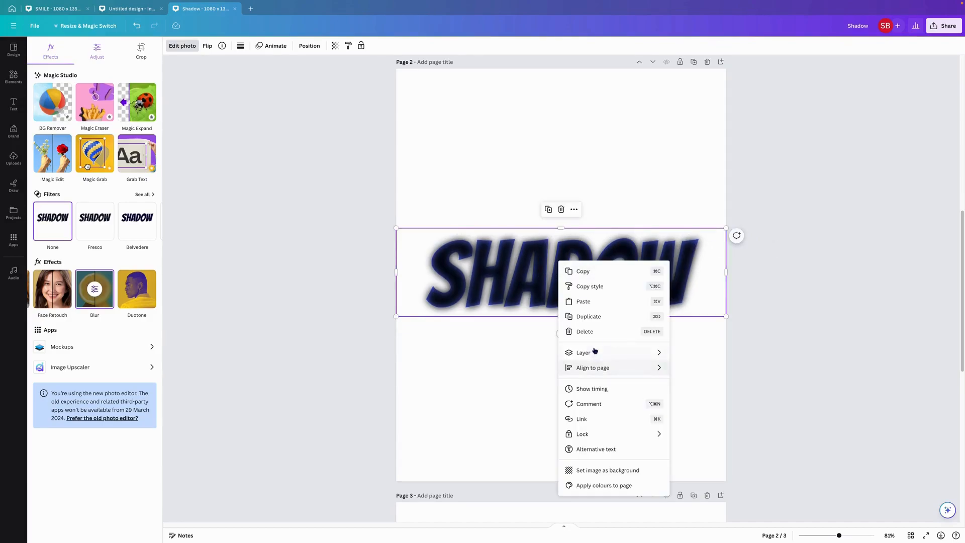
{"action": "mouse_move", "coordinate": [594, 357]}
{"action": "left_click", "coordinate": [724, 398]}
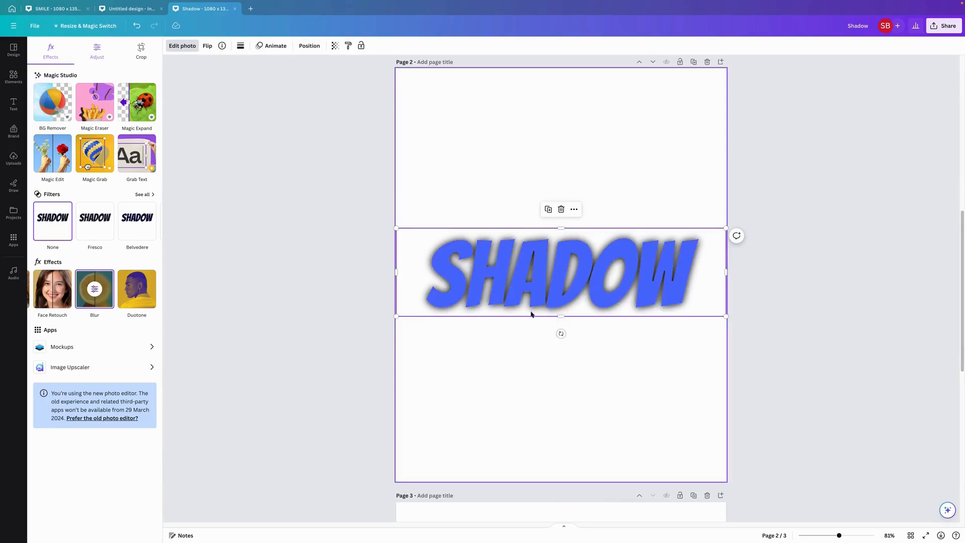
{"action": "mouse_move", "coordinate": [558, 275]}
{"action": "left_mouse_down"}
{"action": "mouse_move", "coordinate": [575, 263]}
{"action": "mouse_move", "coordinate": [572, 250]}
{"action": "mouse_move", "coordinate": [579, 255]}
{"action": "mouse_move", "coordinate": [532, 257]}
{"action": "mouse_move", "coordinate": [545, 238]}
{"action": "mouse_move", "coordinate": [550, 298]}
{"action": "mouse_move", "coordinate": [563, 262]}
{"action": "left_mouse_up"}
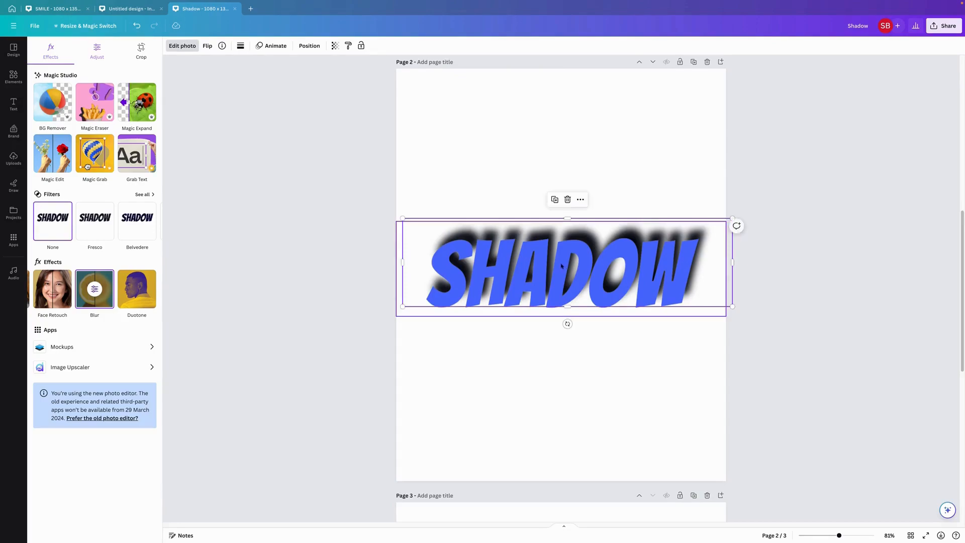
- Try several greys for page 2's background and settle on the solid medium-dark grey default colour
{"action": "left_click", "coordinate": [474, 158]}
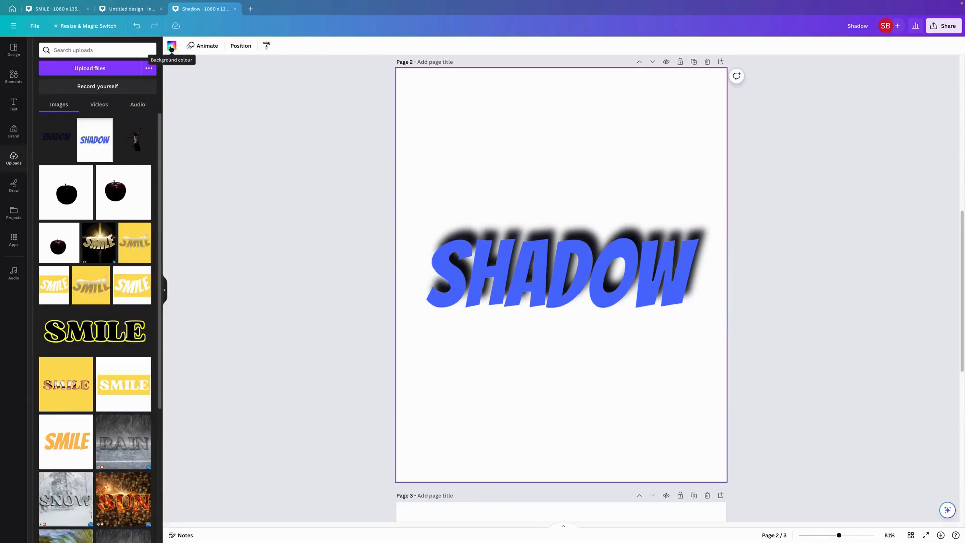
{"action": "left_click", "coordinate": [171, 46]}
{"action": "left_click", "coordinate": [103, 274]}
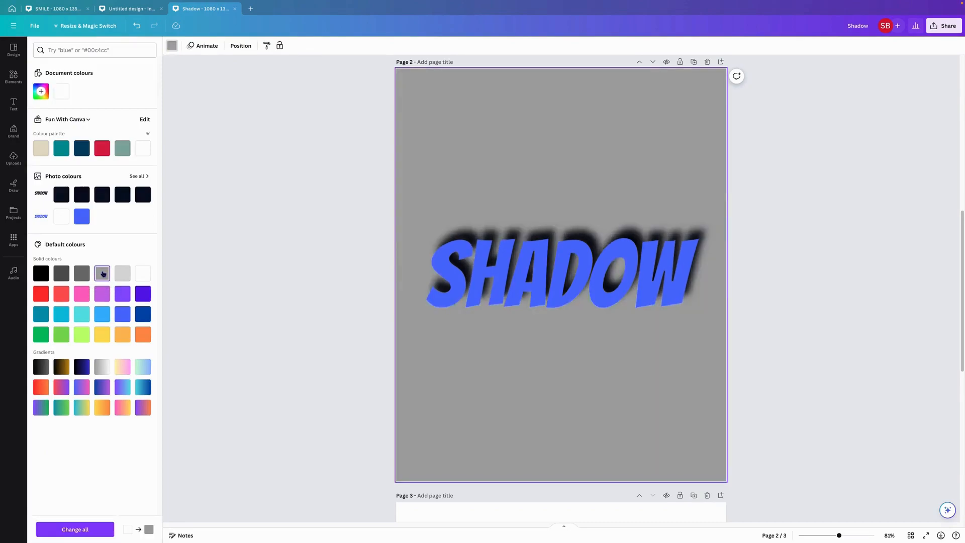
{"action": "left_click", "coordinate": [61, 278]}
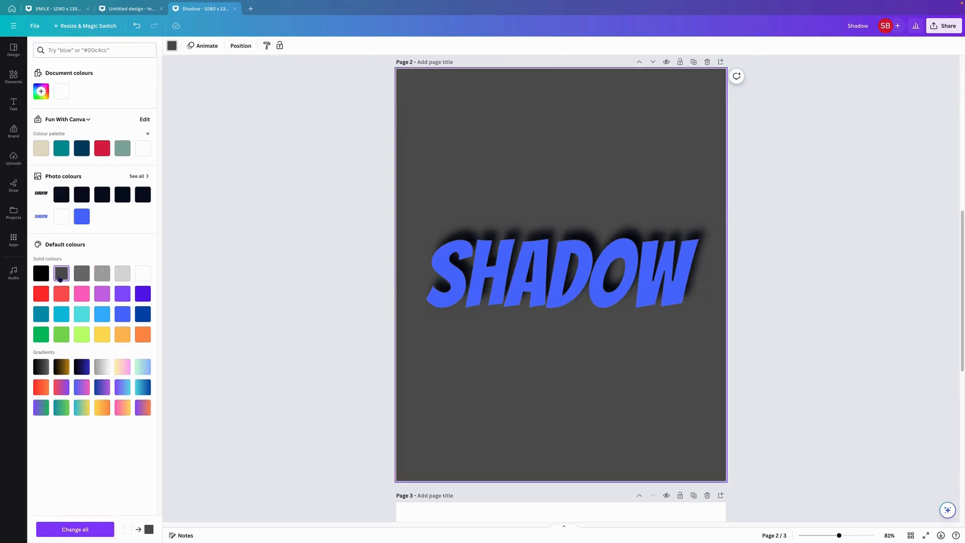
{"action": "left_click", "coordinate": [83, 275]}
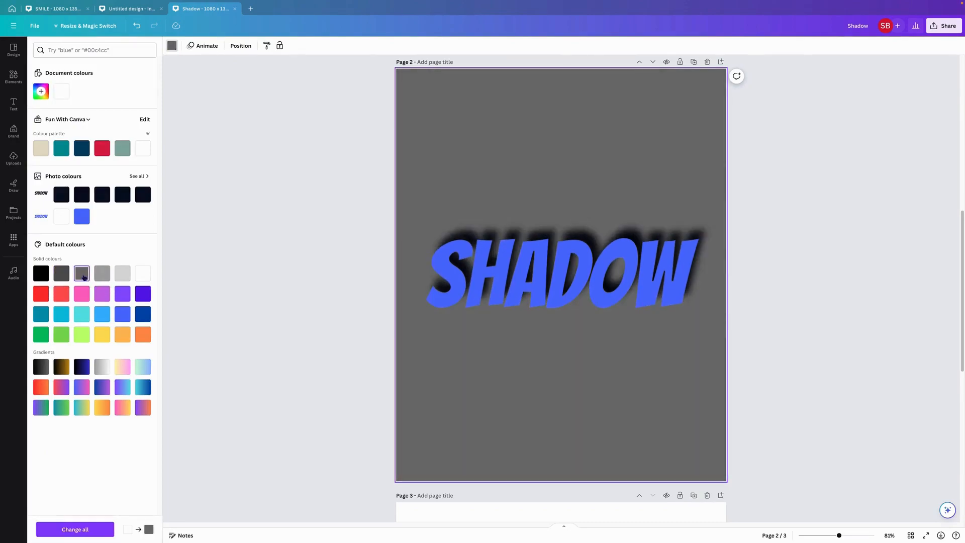
{"action": "left_click", "coordinate": [800, 215]}
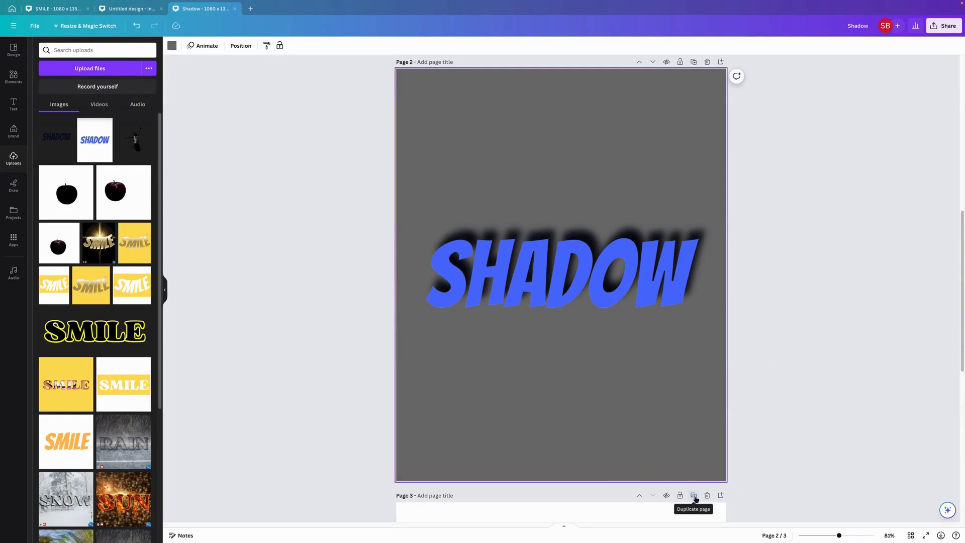
- Copy the blue SHADOW image from page 2 and use it to replace the dark lettering on page 3
{"action": "right_click", "coordinate": [565, 280]}
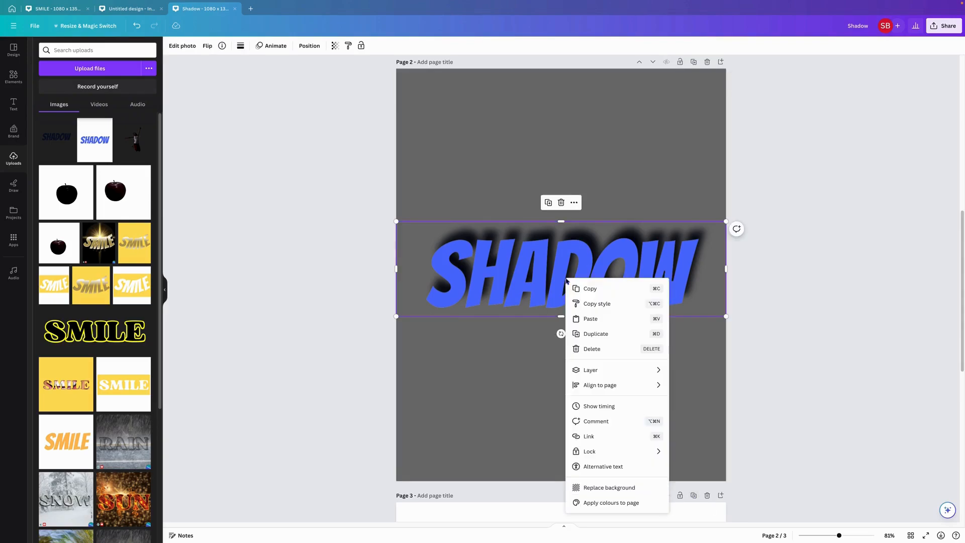
{"action": "left_click", "coordinate": [599, 290]}
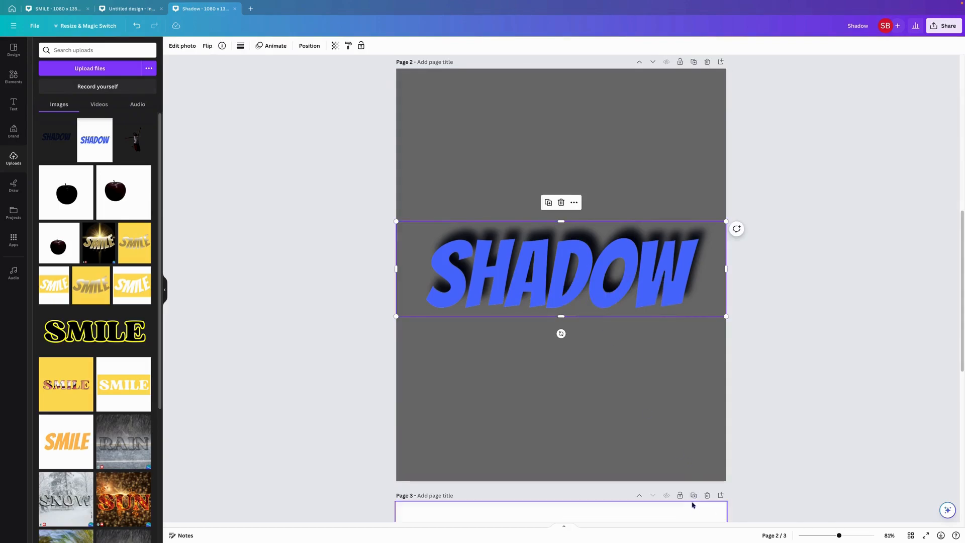
{"action": "left_click", "coordinate": [674, 512]}
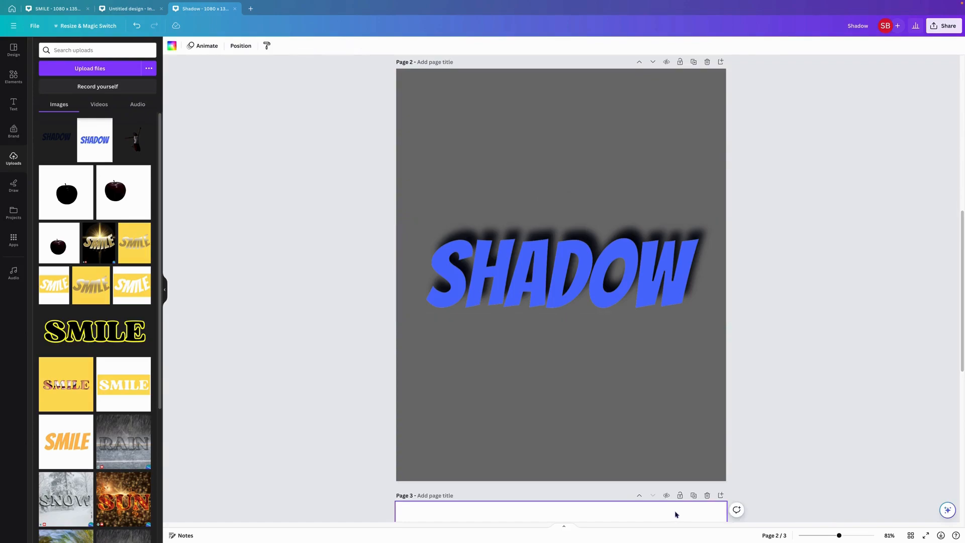
{"action": "key", "text": "ctrl+v"}
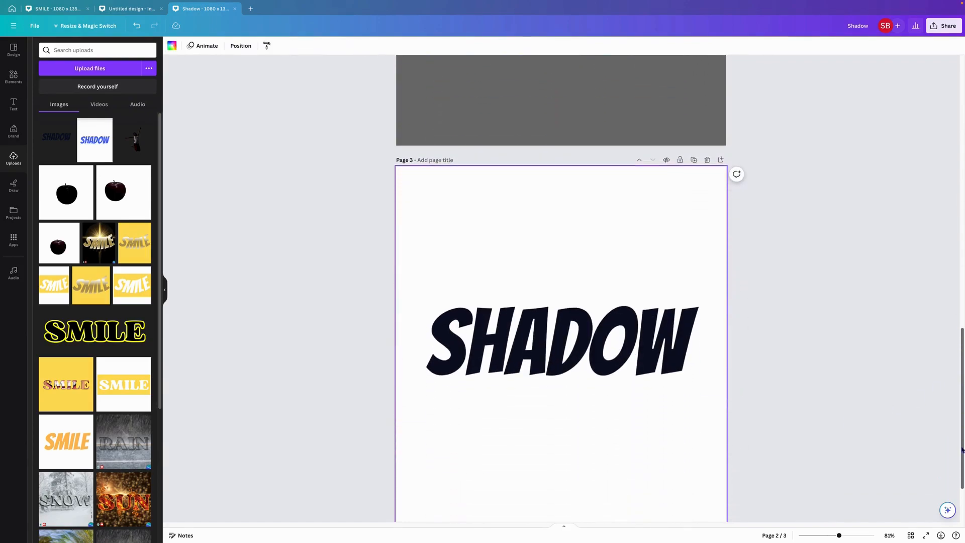
{"action": "key", "text": "Delete"}
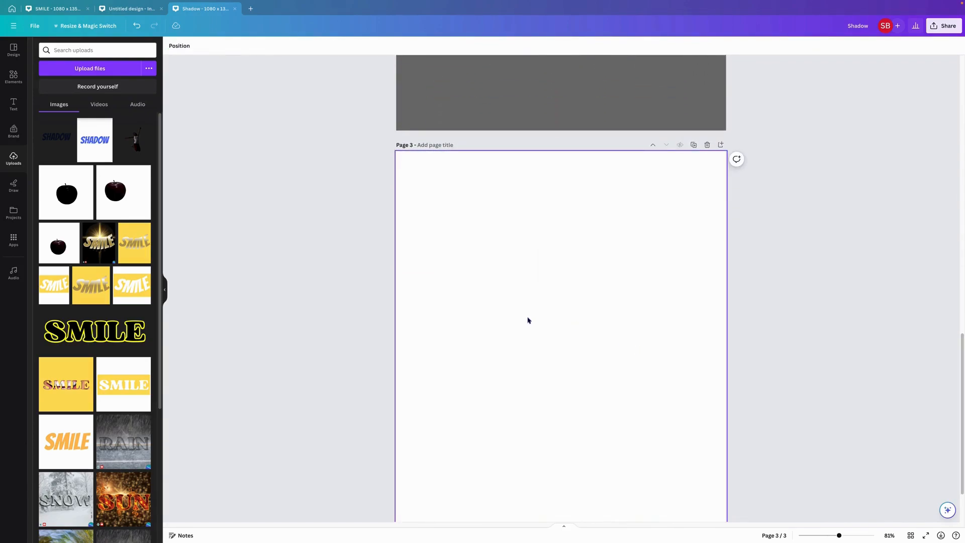
{"action": "key", "text": "ctrl+v"}
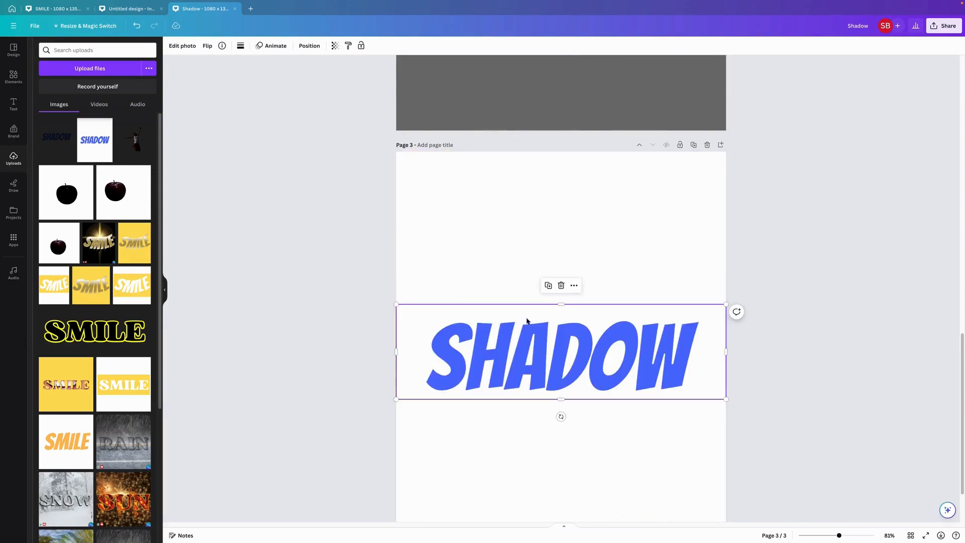
- Apply a Drop shadow to page 3's SHADOW image with blur amount 41, intensity 100, distance 100 and angle 87
{"action": "left_click", "coordinate": [181, 46]}
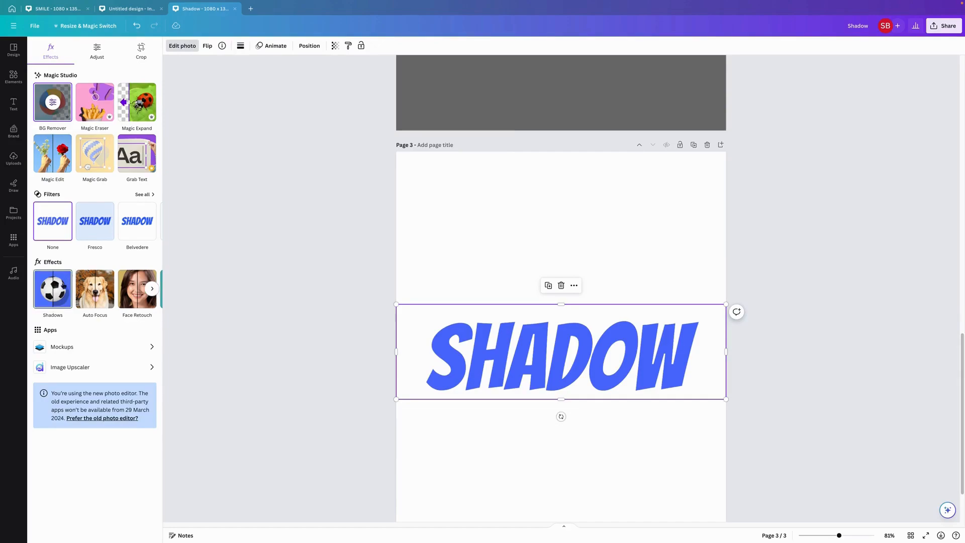
{"action": "left_click", "coordinate": [54, 294]}
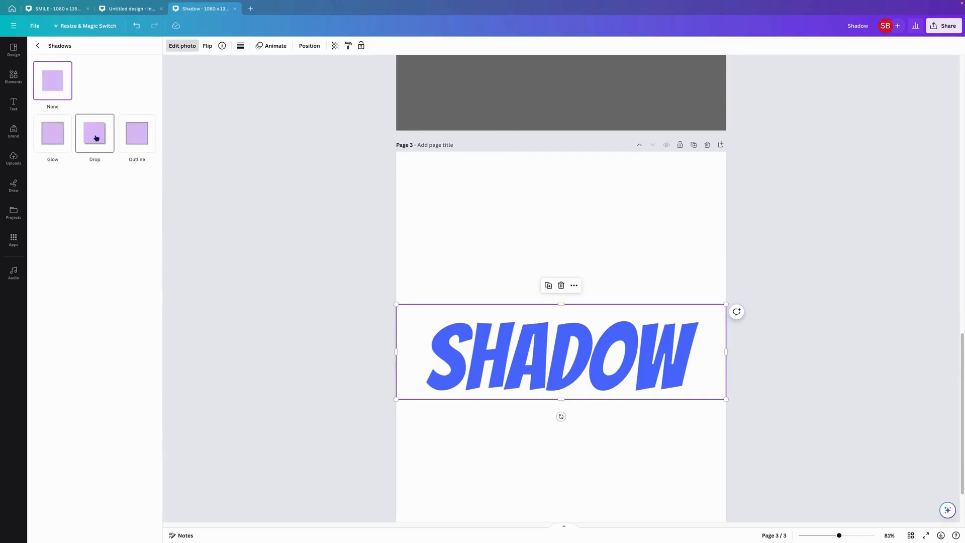
{"action": "left_click", "coordinate": [96, 136]}
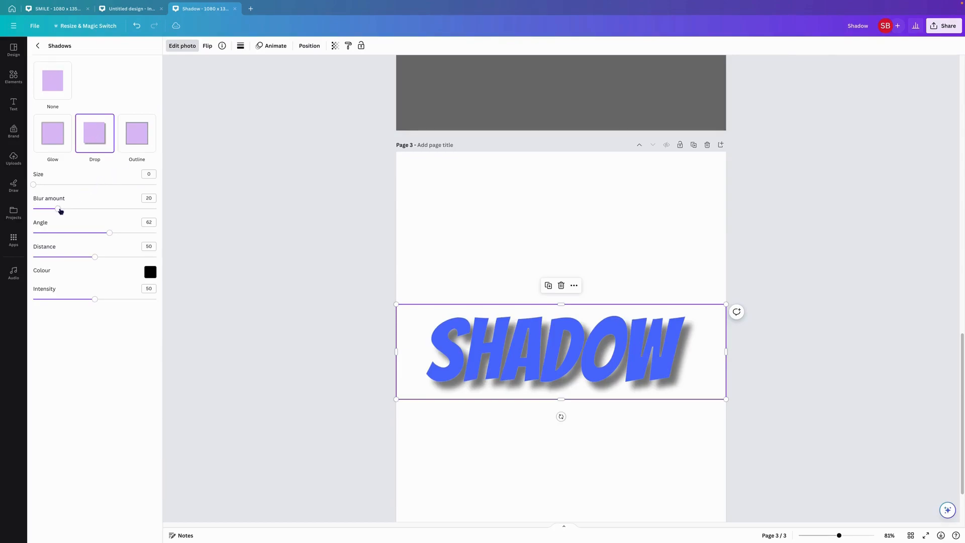
{"action": "left_click_drag", "start_coordinate": [60, 211], "coordinate": [84, 212]}
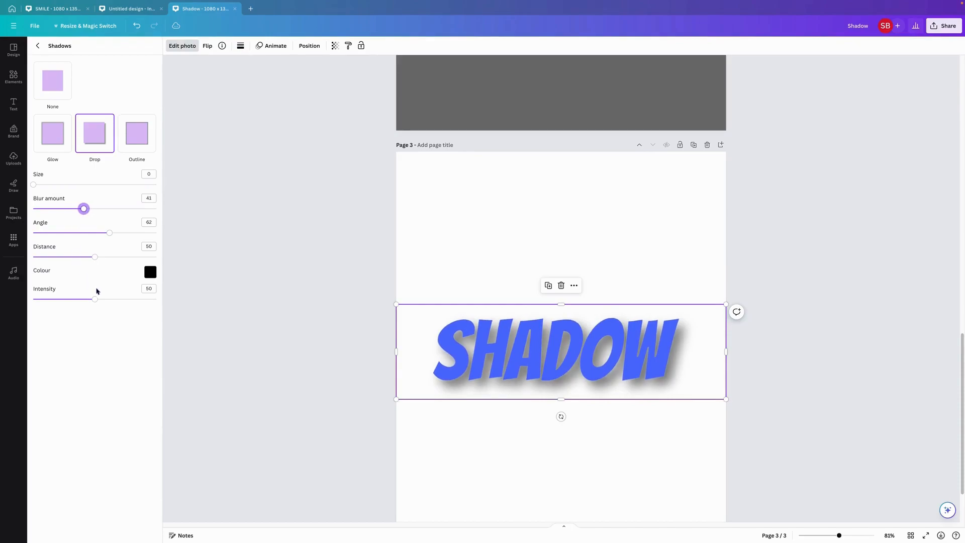
{"action": "left_click_drag", "start_coordinate": [95, 299], "coordinate": [166, 306]}
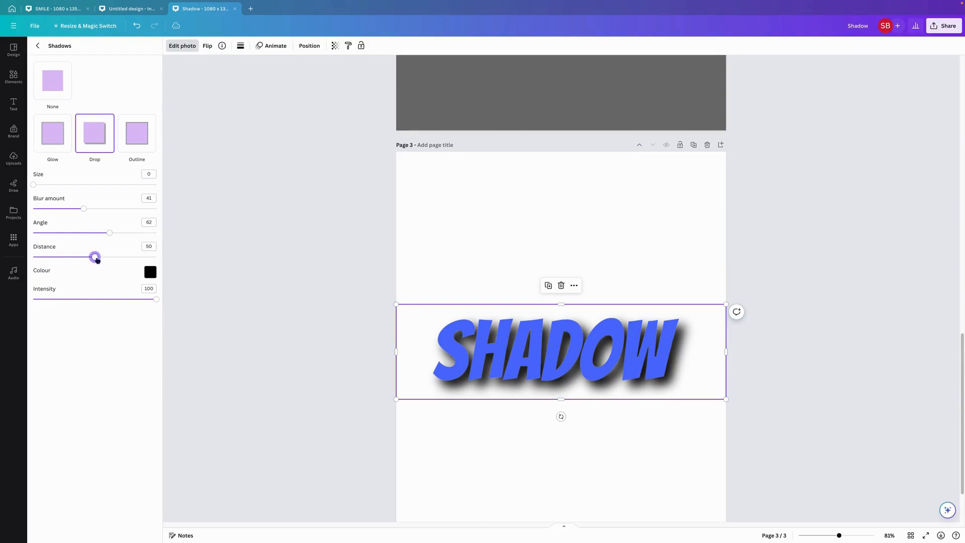
{"action": "left_click_drag", "start_coordinate": [97, 260], "coordinate": [164, 261]}
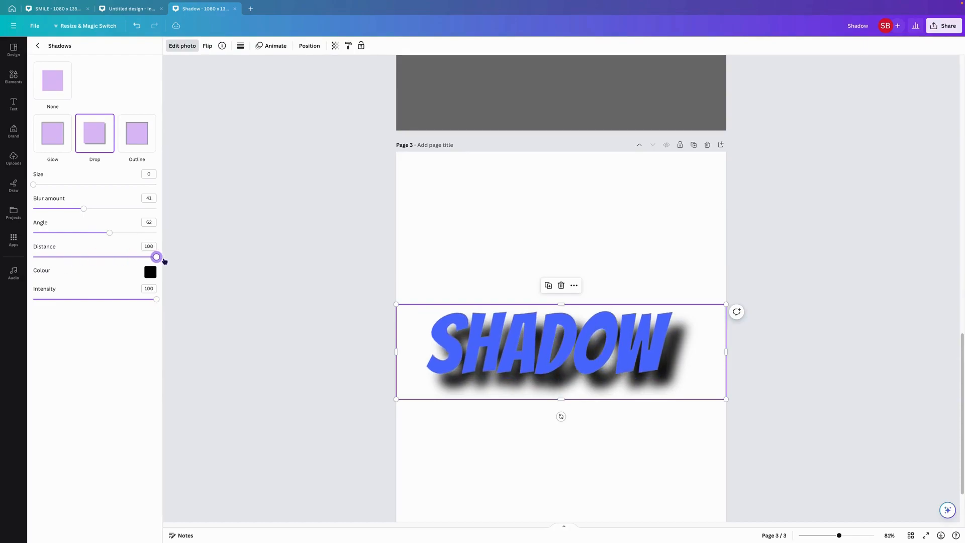
{"action": "left_click_drag", "start_coordinate": [112, 233], "coordinate": [142, 238]}
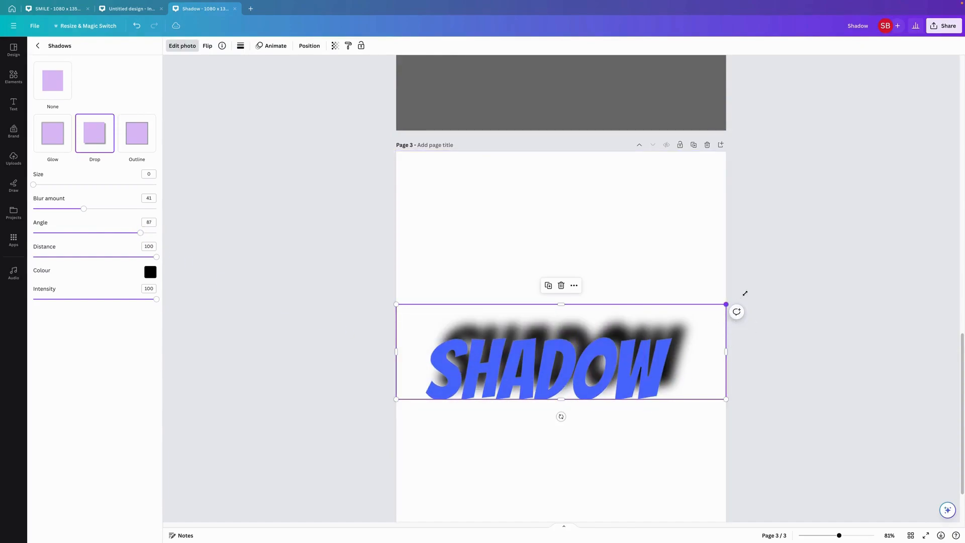
- Enlarge the drop-shadowed SHADOW image slightly beyond the page width and centre it horizontally on page 3
{"action": "left_click_drag", "start_coordinate": [745, 293], "coordinate": [772, 280]}
{"action": "left_click_drag", "start_coordinate": [551, 381], "coordinate": [526, 368]}
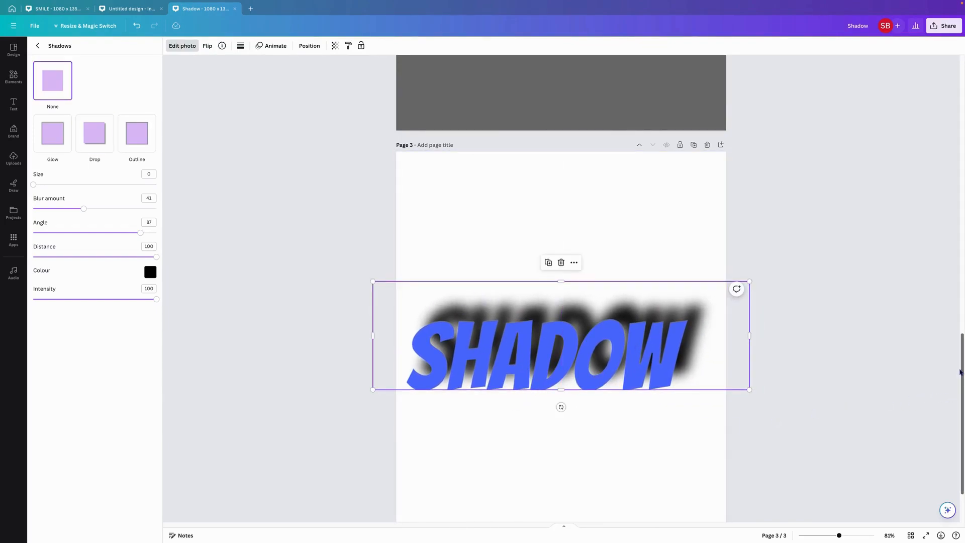
- Shift the blue SHADOW lettering on page 2 slightly down and left relative to its blurred shadow
{"action": "left_click_drag", "start_coordinate": [963, 374], "coordinate": [963, 262]}
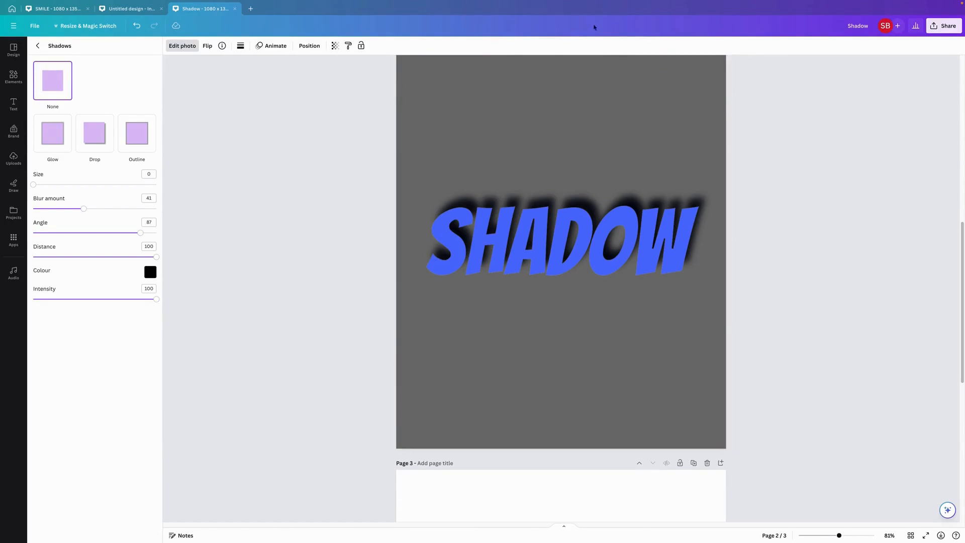
{"action": "left_click_drag", "start_coordinate": [534, 238], "coordinate": [549, 247]}
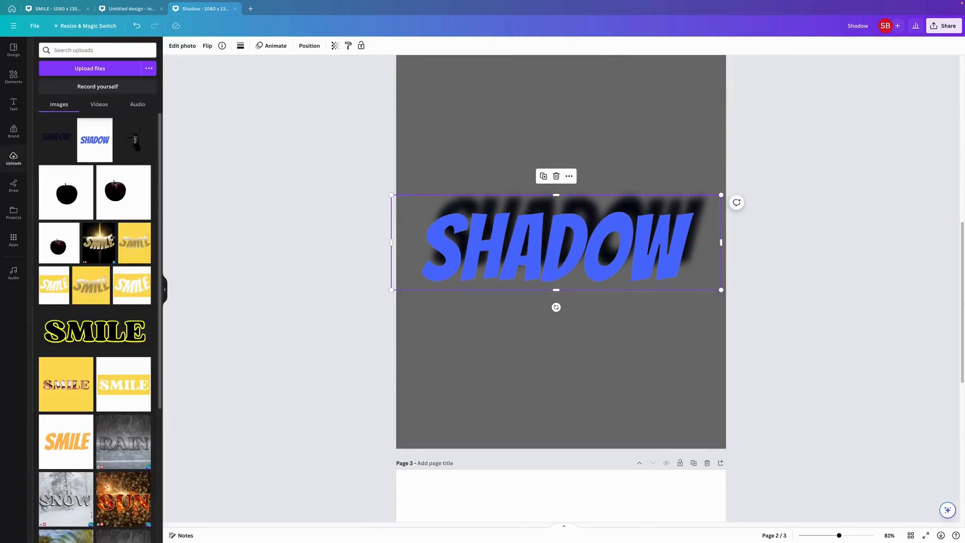
{"action": "left_click_drag", "start_coordinate": [963, 261], "coordinate": [962, 373]}
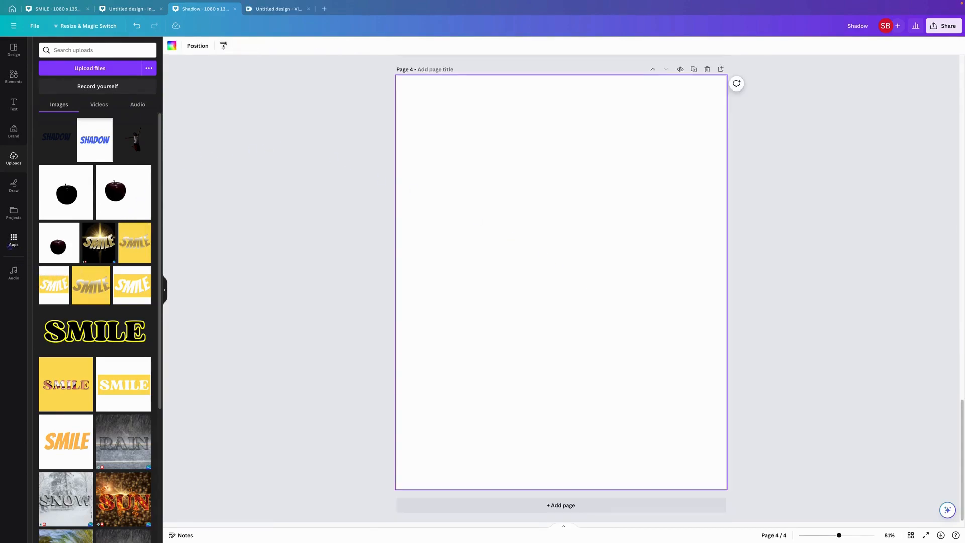
- Search the Canva apps for TypeCraft and open that app for the blank page 4
{"action": "left_click", "coordinate": [14, 240]}
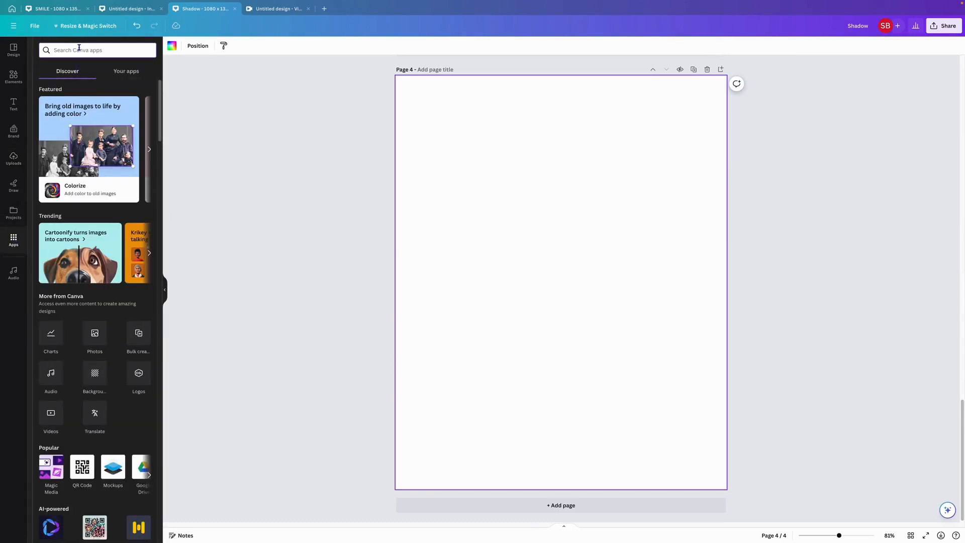
{"action": "left_click", "coordinate": [79, 47]}
{"action": "type", "text": "t"}
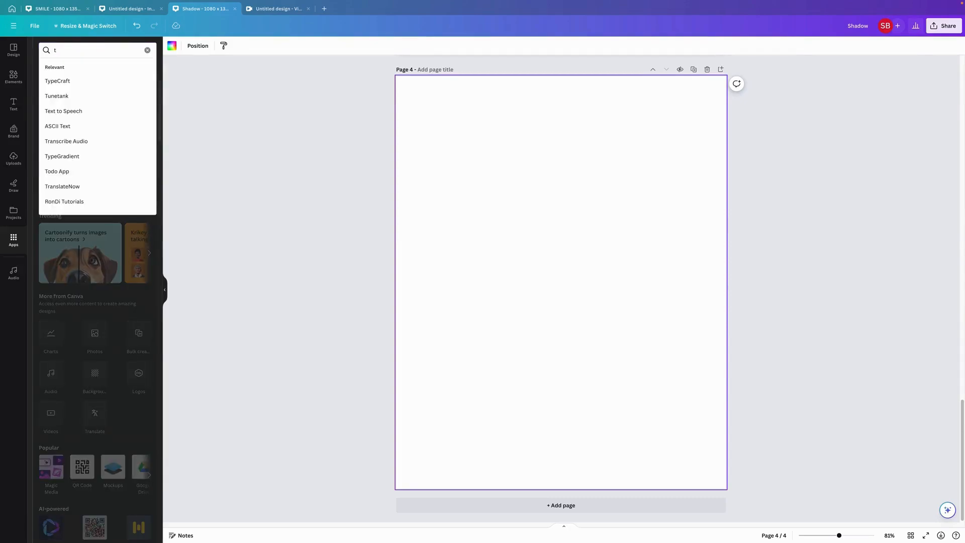
{"action": "type", "text": "pyecraft"}
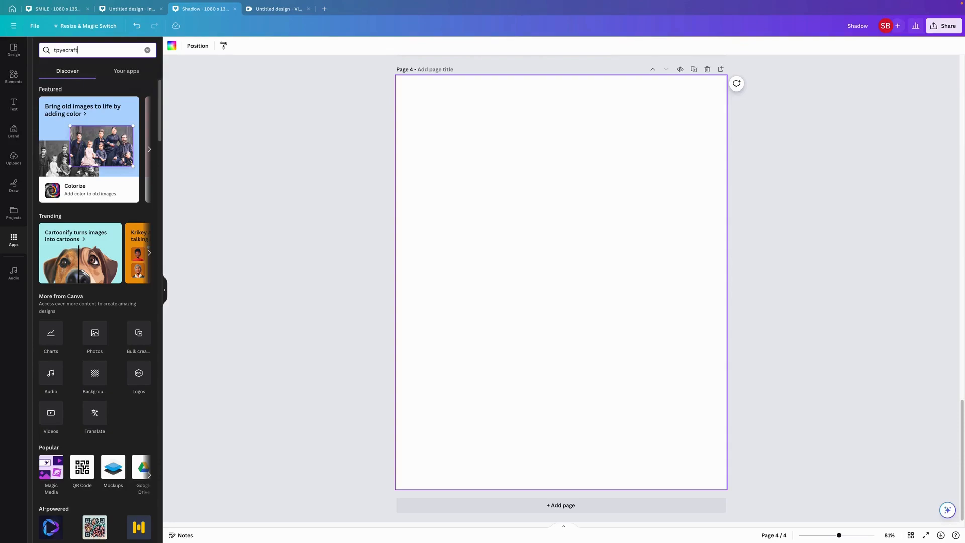
{"action": "key", "text": "Return"}
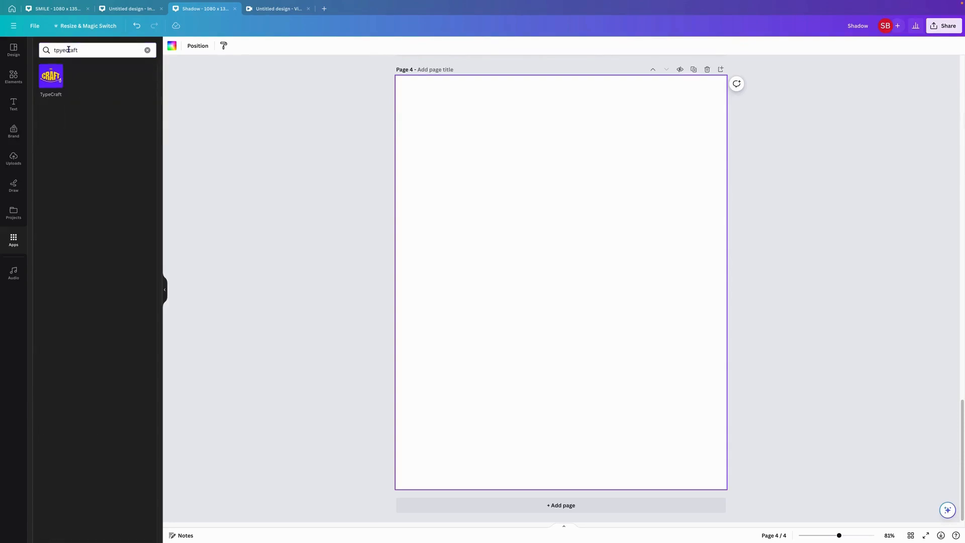
{"action": "left_click", "coordinate": [52, 81]}
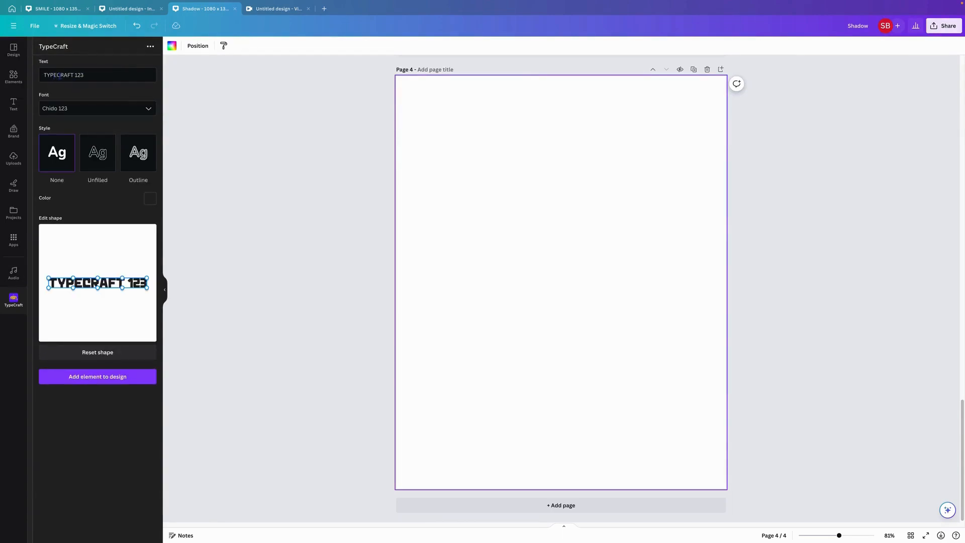
- Replace the TypeCraft sample text with SHADOW and keep the Chido 123 font
{"action": "left_click_drag", "start_coordinate": [93, 74], "coordinate": [34, 78]}
{"action": "type", "text": "SHAD"}
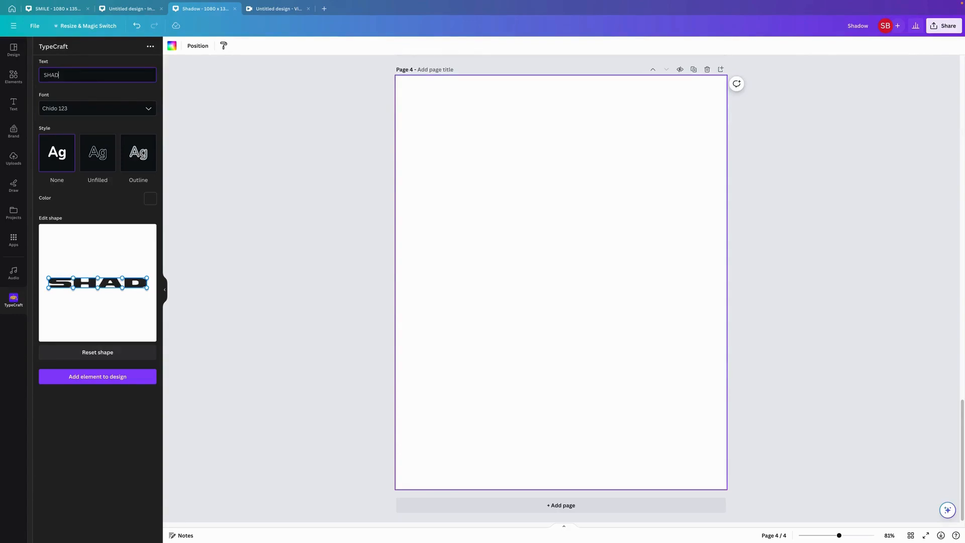
{"action": "type", "text": "OW"}
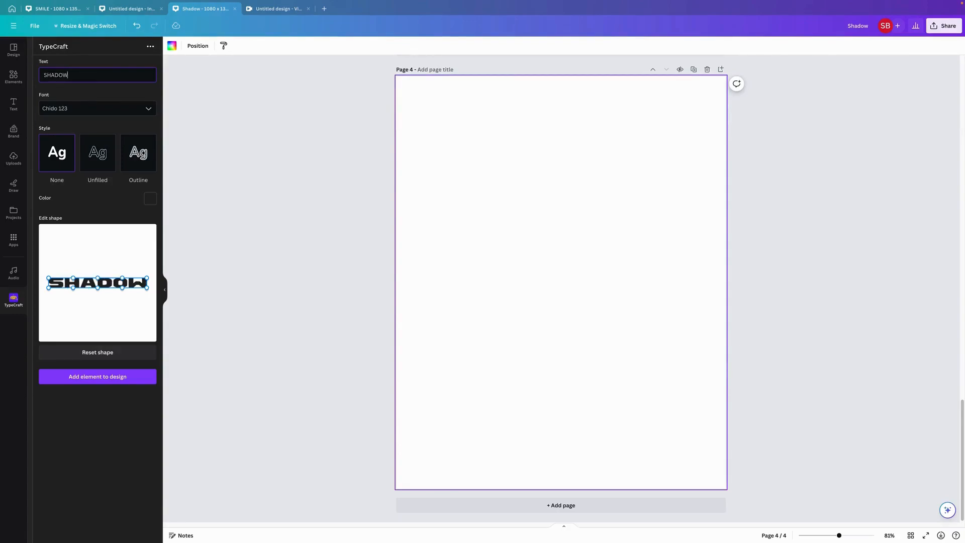
{"action": "left_click", "coordinate": [149, 108]}
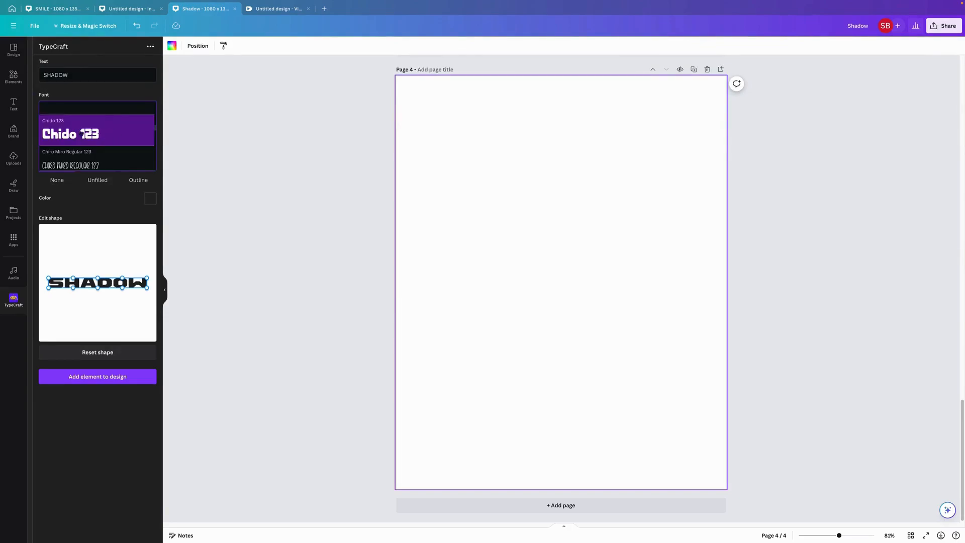
{"action": "left_click", "coordinate": [80, 133]}
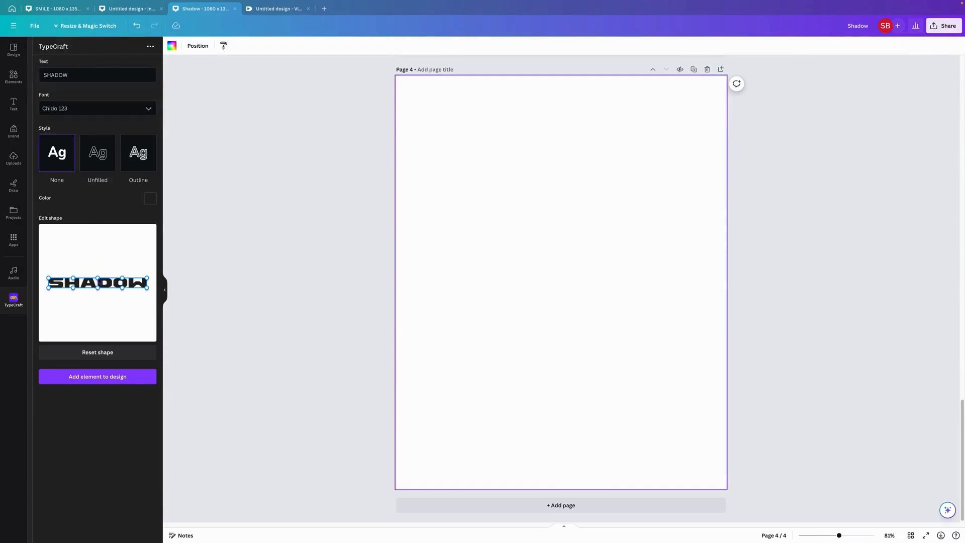
- Raise the upper edge of the SHADOW shape evenly to make the letters much taller, and add the element to page 4
{"action": "left_click_drag", "start_coordinate": [97, 277], "coordinate": [50, 259]}
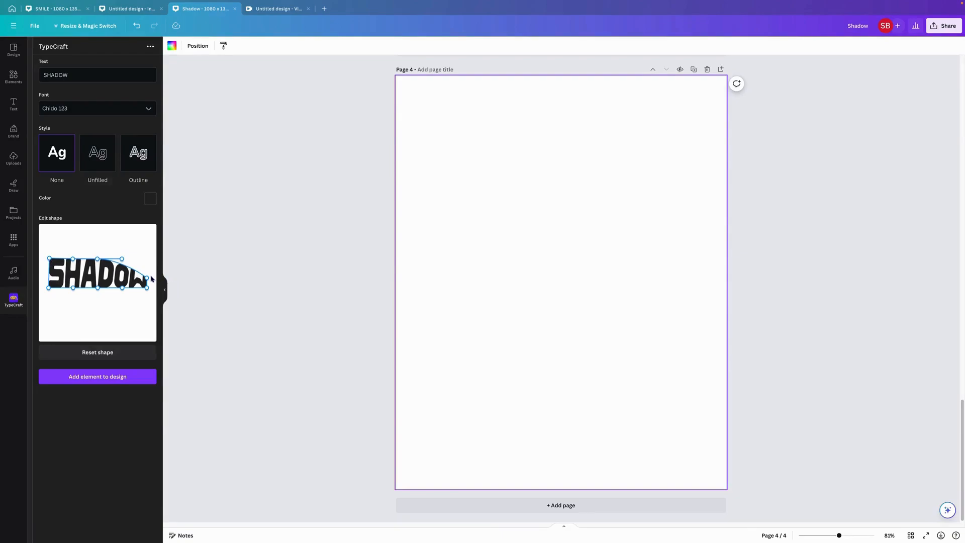
{"action": "left_click_drag", "start_coordinate": [146, 277], "coordinate": [146, 261]}
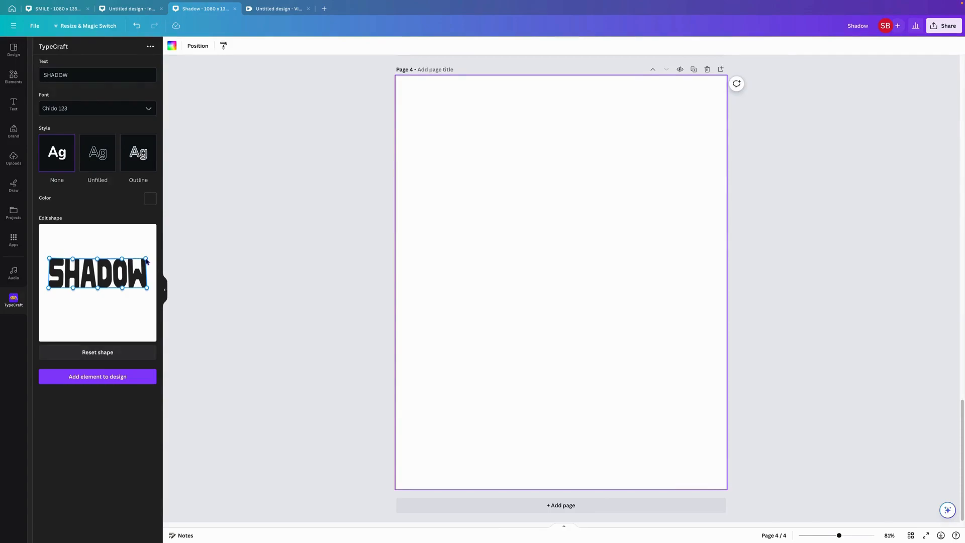
{"action": "left_click_drag", "start_coordinate": [146, 260], "coordinate": [147, 262]}
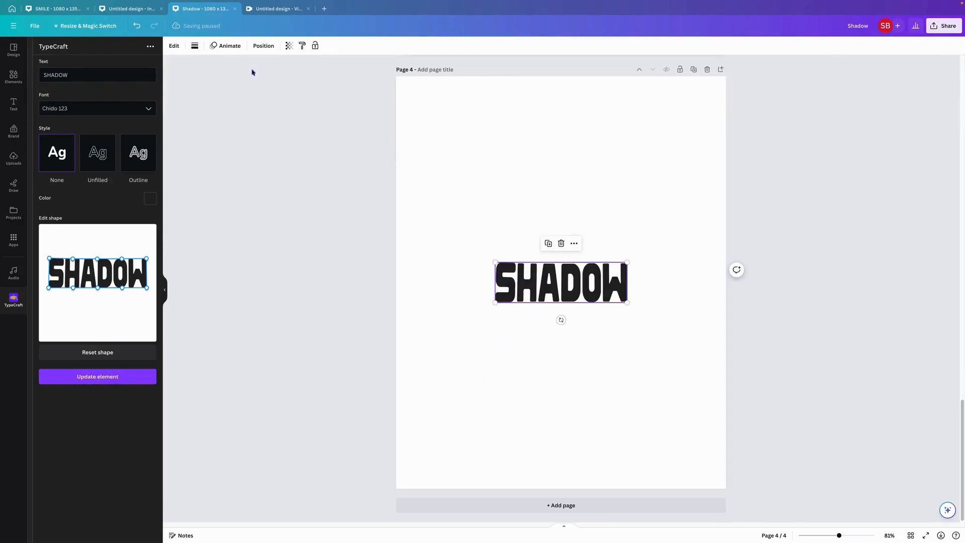
- Show rulers and guides, and place a vertical guide about 55 px inside page 4's left edge
{"action": "left_click", "coordinate": [35, 27]}
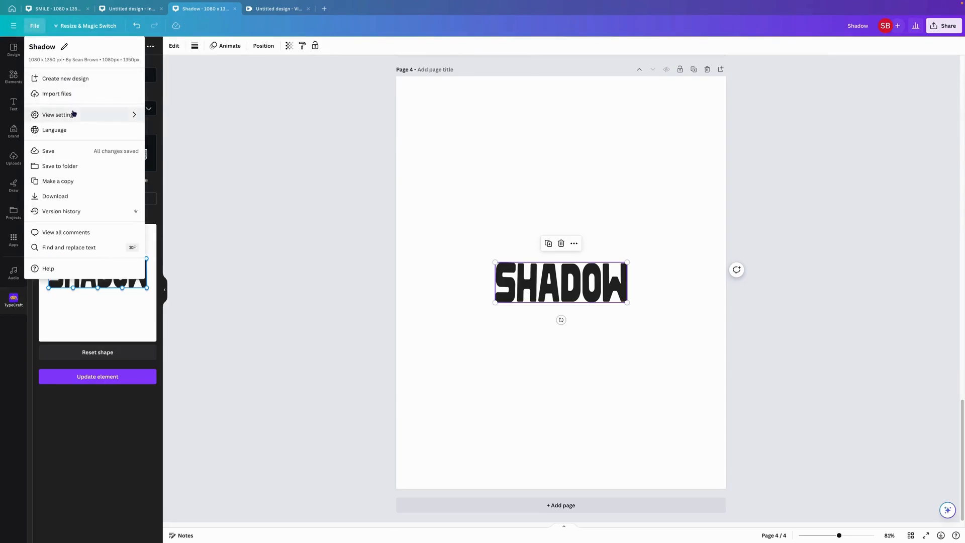
{"action": "mouse_move", "coordinate": [74, 114]}
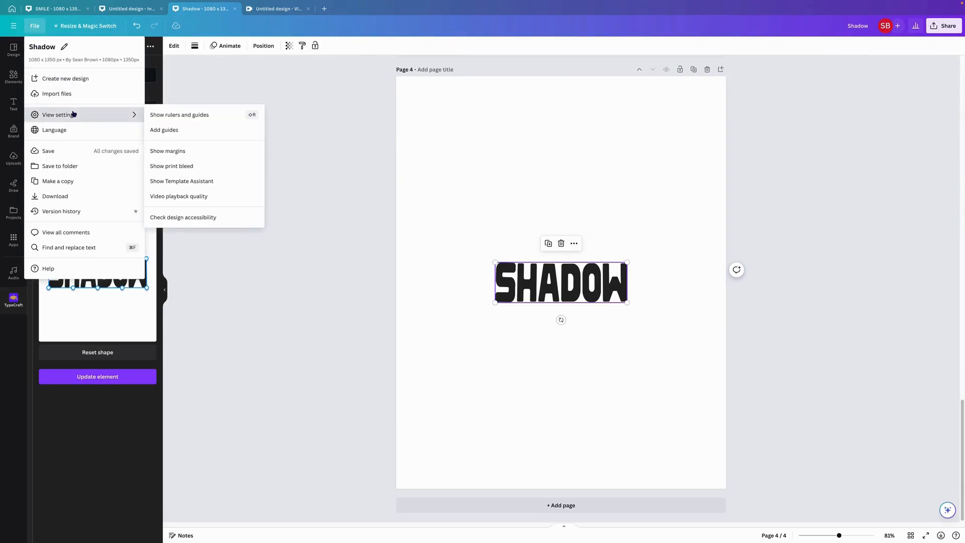
{"action": "left_click", "coordinate": [176, 115]}
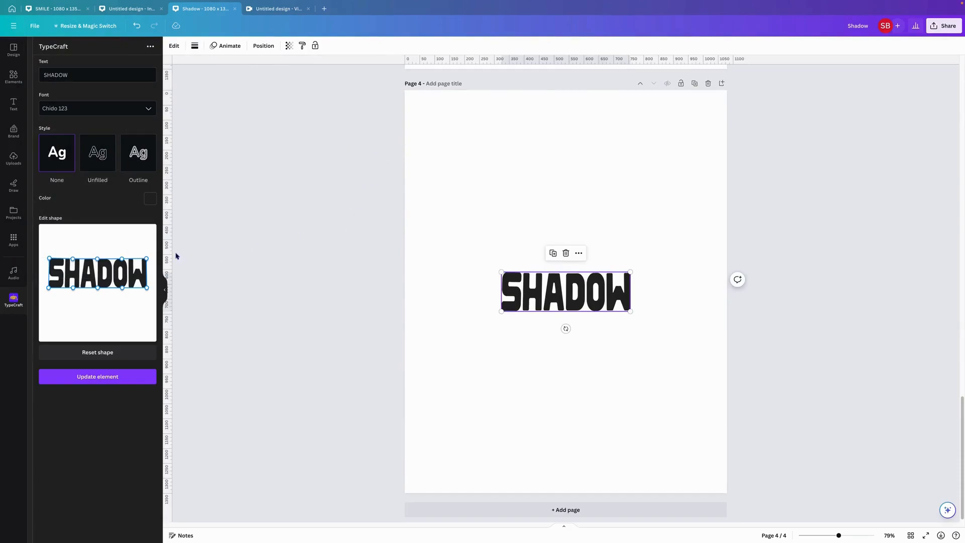
{"action": "left_click_drag", "start_coordinate": [169, 255], "coordinate": [421, 276]}
- Enlarge the SHADOW lettering from the left guide to nearly the page width, and place guides along its right and upper edges
{"action": "left_click_drag", "start_coordinate": [501, 272], "coordinate": [435, 208]}
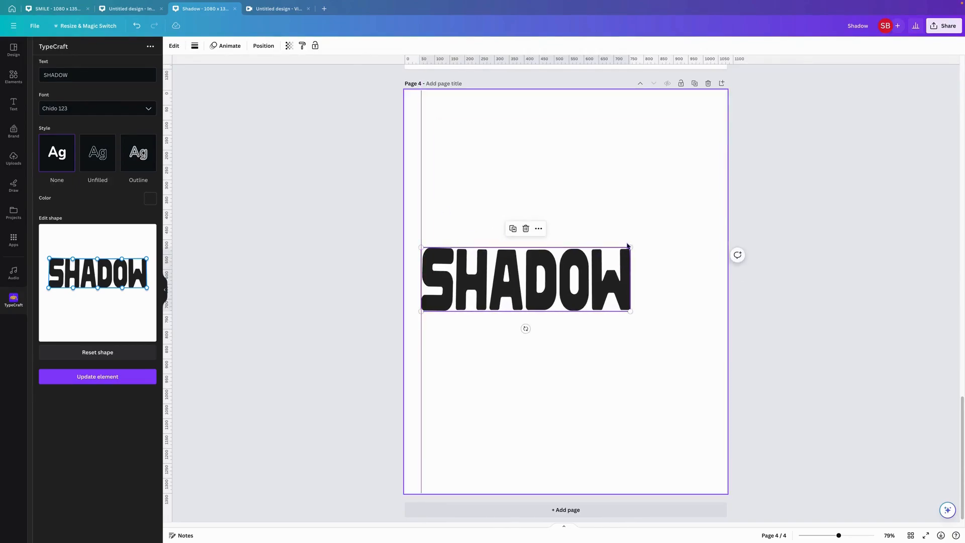
{"action": "left_click_drag", "start_coordinate": [630, 247], "coordinate": [712, 227]}
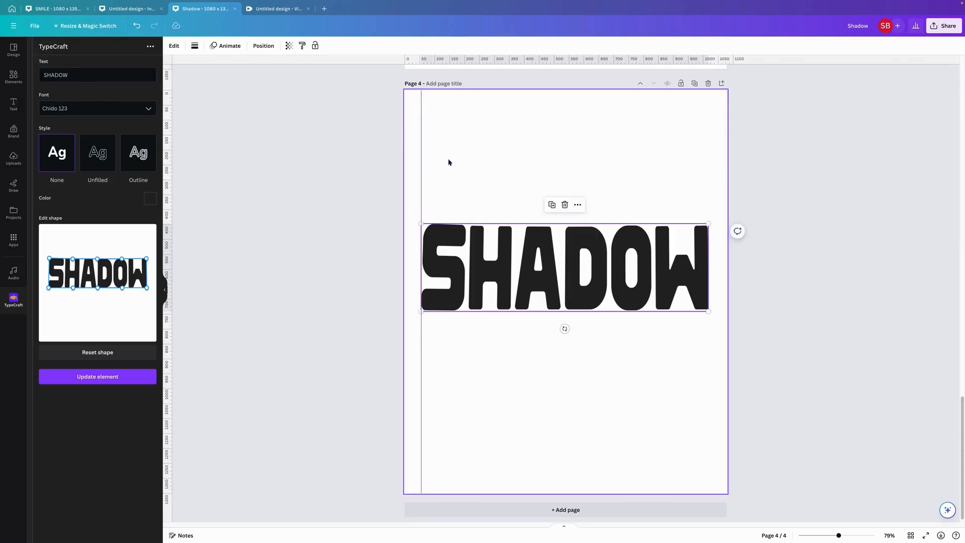
{"action": "left_click_drag", "start_coordinate": [165, 172], "coordinate": [709, 216]}
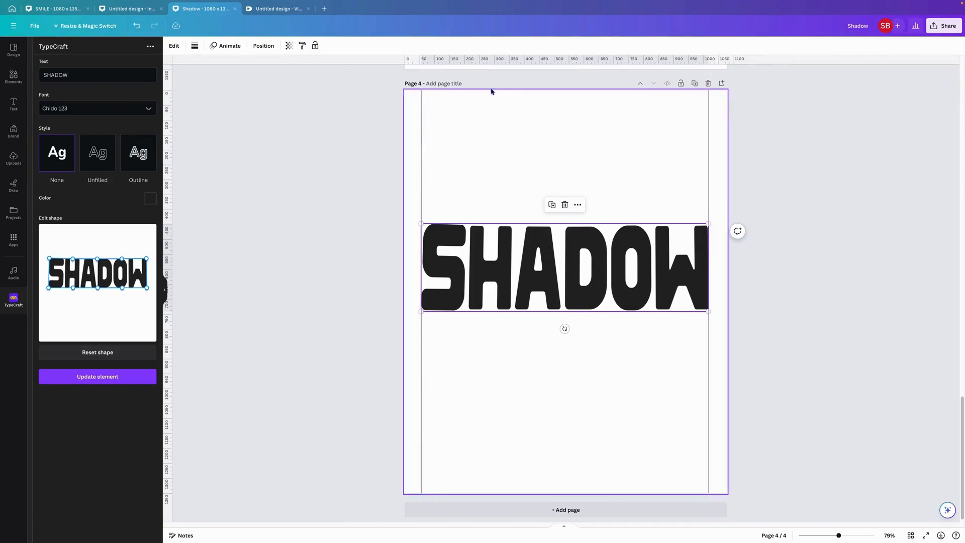
{"action": "left_click_drag", "start_coordinate": [500, 62], "coordinate": [514, 223]}
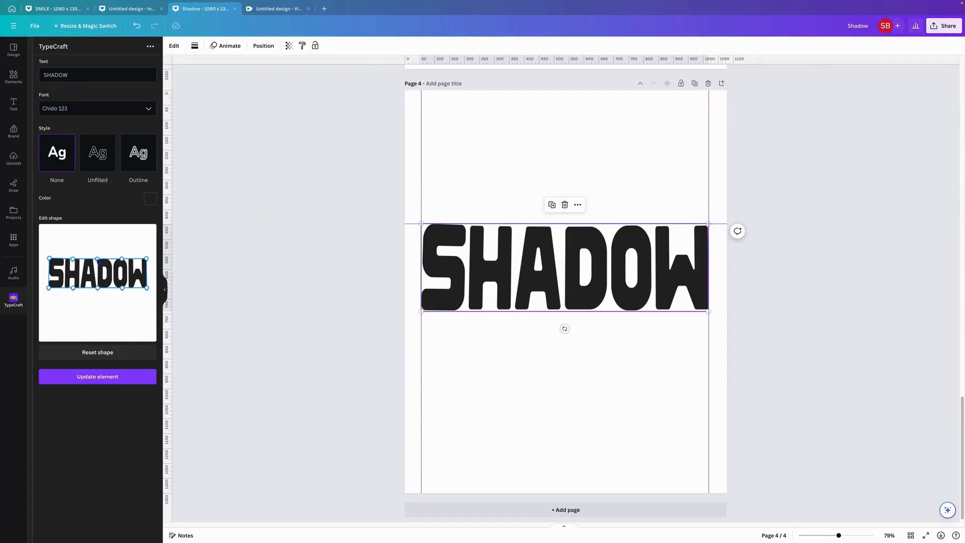
- Fine-tune the upper edge points of the SHADOW shape so the letter tops follow the horizontal guide, updating the element on page 4
{"action": "left_click_drag", "start_coordinate": [98, 260], "coordinate": [99, 257]}
{"action": "left_click", "coordinate": [127, 382]}
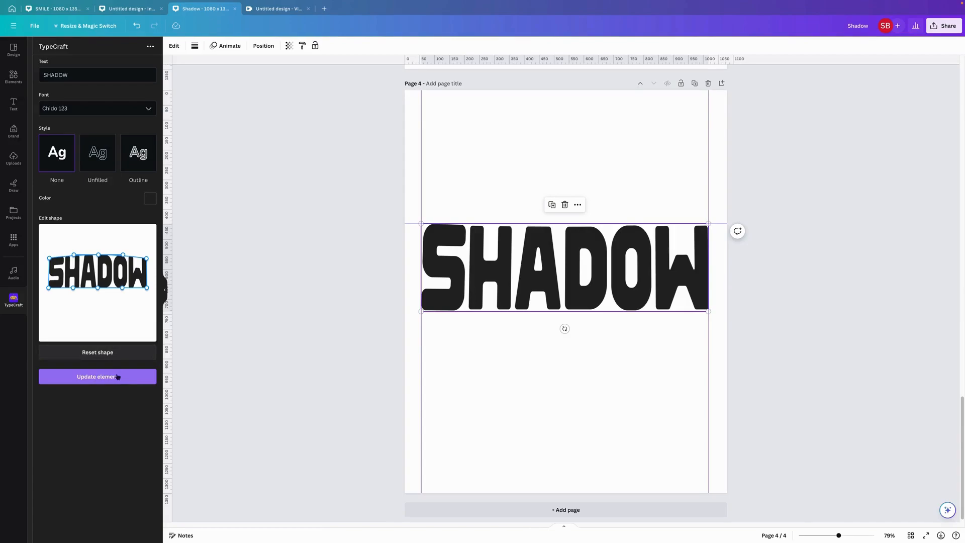
{"action": "left_click", "coordinate": [110, 380]}
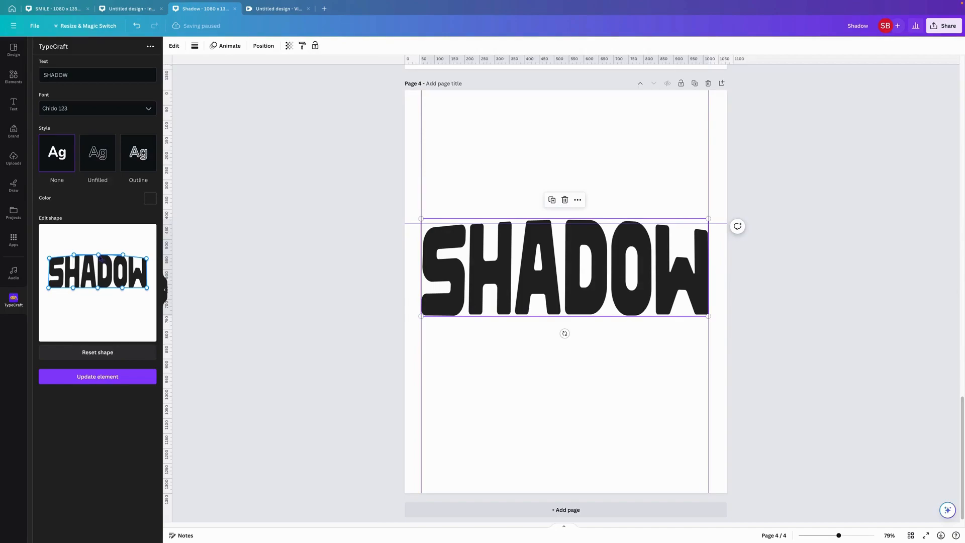
{"action": "left_click_drag", "start_coordinate": [99, 255], "coordinate": [98, 257]}
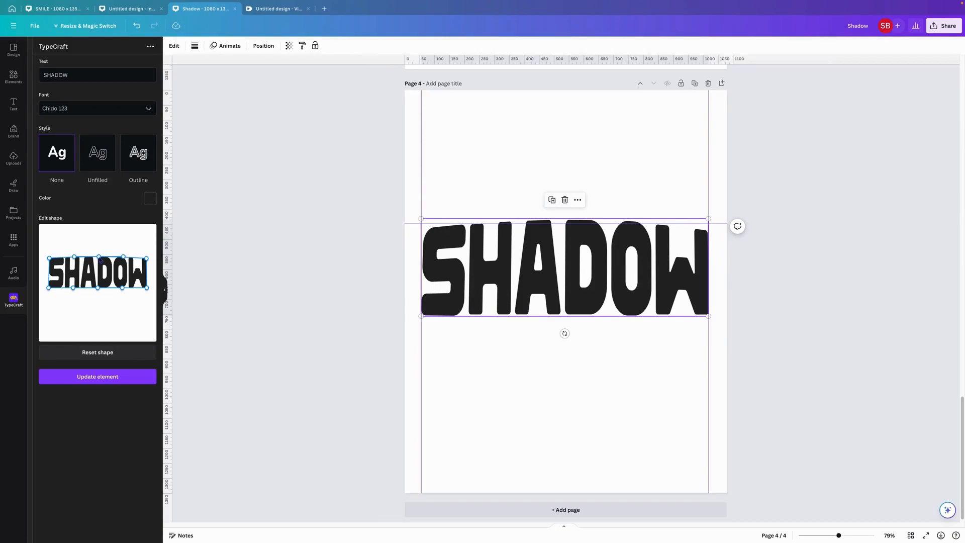
{"action": "left_click", "coordinate": [98, 383]}
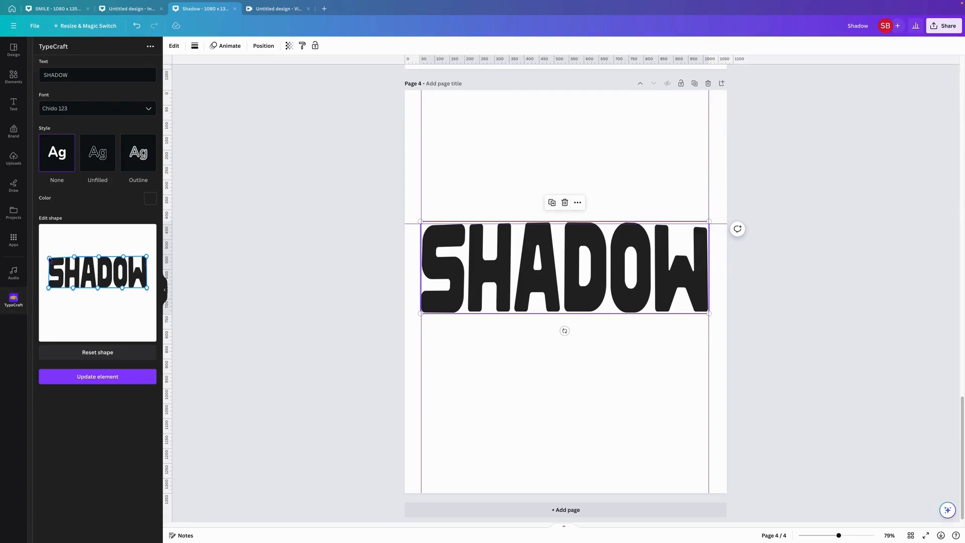
{"action": "left_click_drag", "start_coordinate": [50, 258], "coordinate": [49, 256]}
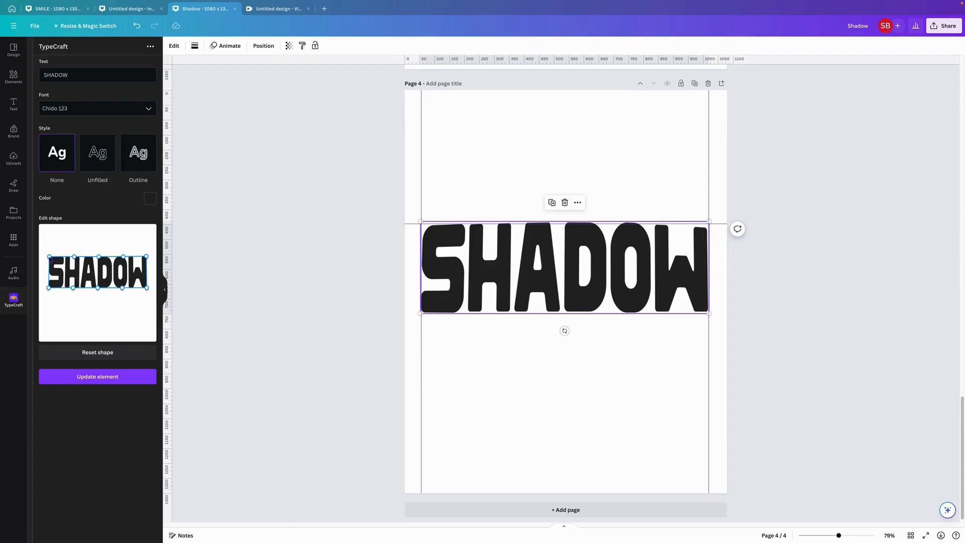
{"action": "left_click", "coordinate": [106, 383]}
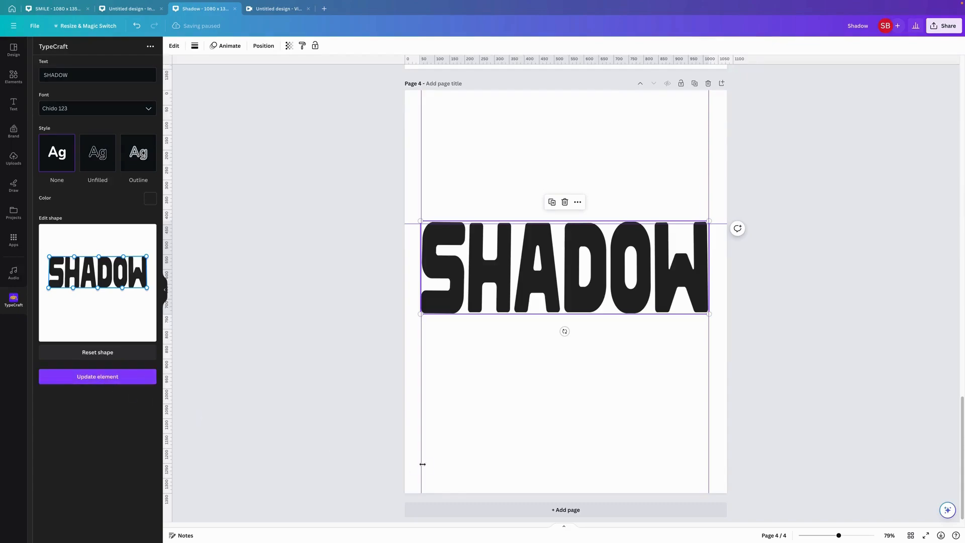
{"action": "left_click", "coordinate": [634, 420]}
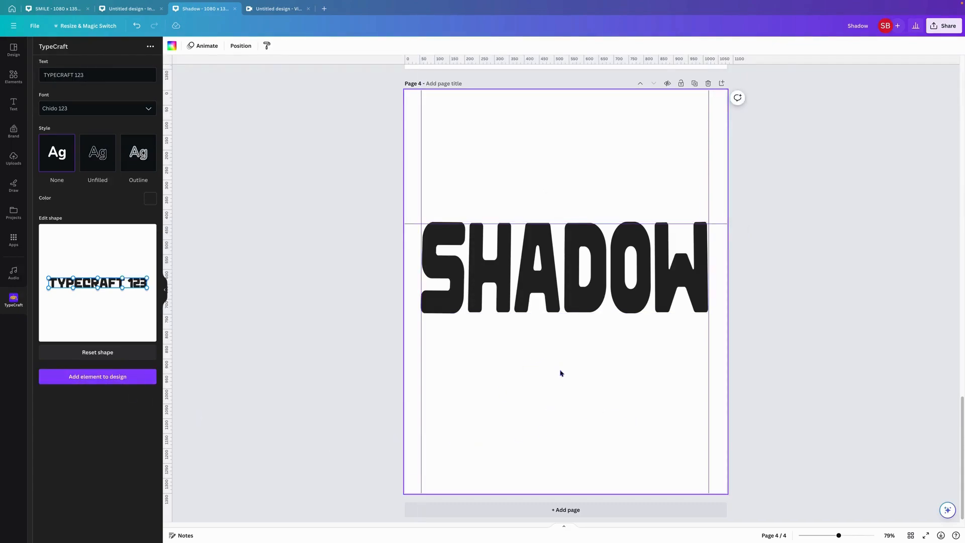
- Duplicate the SHADOW lettering on page 4 and place the copy directly beneath the original, aligned with its sides
{"action": "left_click", "coordinate": [541, 273]}
{"action": "left_click", "coordinate": [551, 201]}
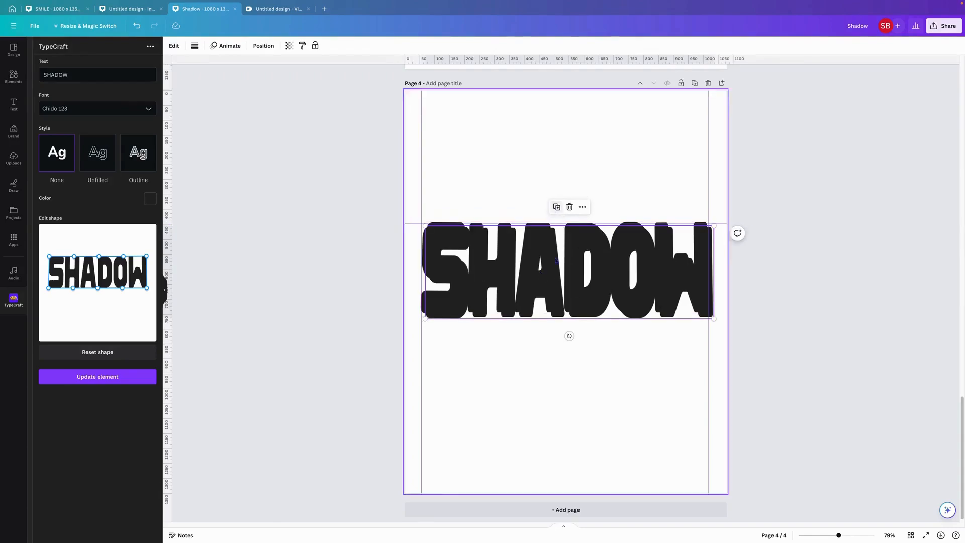
{"action": "left_click_drag", "start_coordinate": [559, 303], "coordinate": [560, 364]}
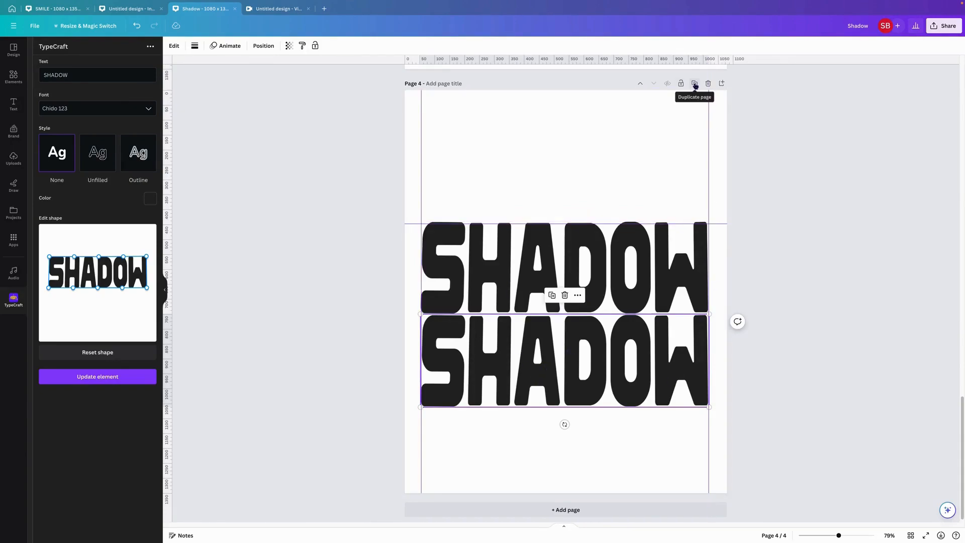
- Duplicate page 4 and delete the upper SHADOW lettering on the new page 5
{"action": "left_click", "coordinate": [694, 84]}
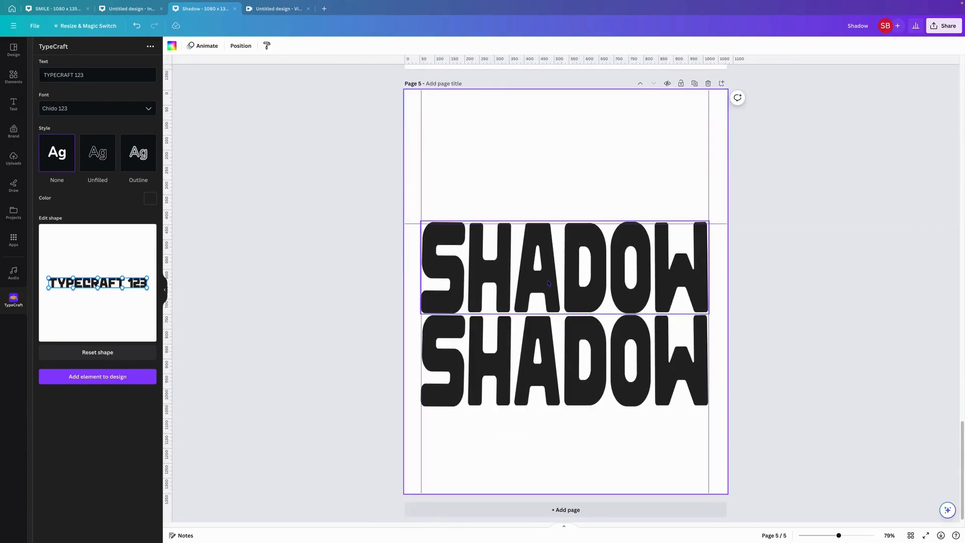
{"action": "left_click", "coordinate": [547, 279]}
{"action": "key", "text": "Delete"}
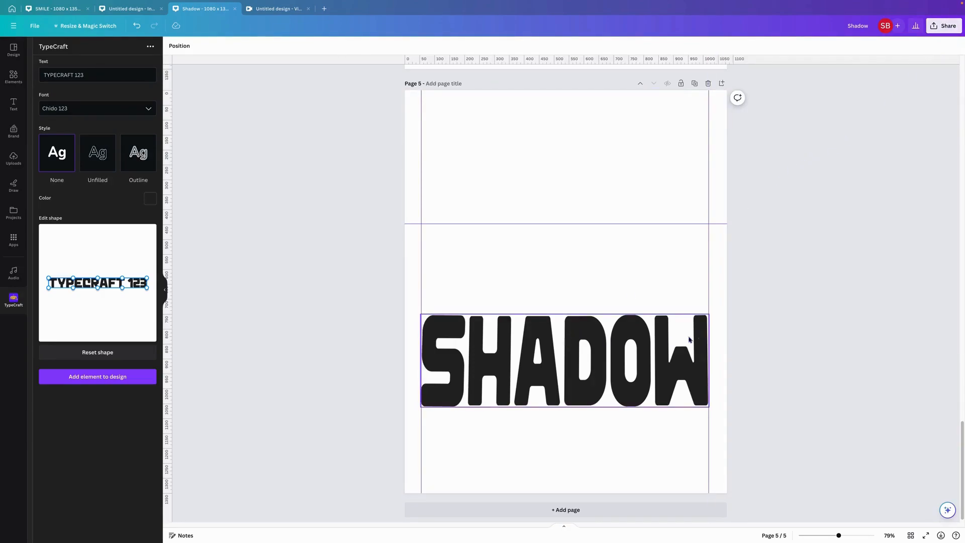
- Flip page 4's lower SHADOW copy upside down by moving its upper shape points below the baseline, and update the element
{"action": "scroll", "coordinate": [635, 257], "scroll_direction": "down", "scroll_amount": 1}
{"action": "scroll", "coordinate": [634, 256], "scroll_direction": "up", "scroll_amount": 6}
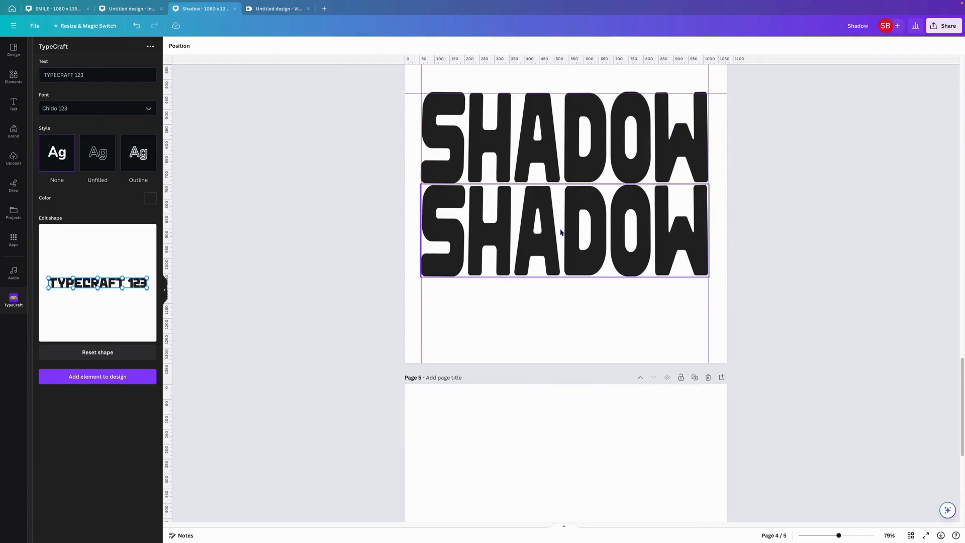
{"action": "left_click", "coordinate": [577, 231]}
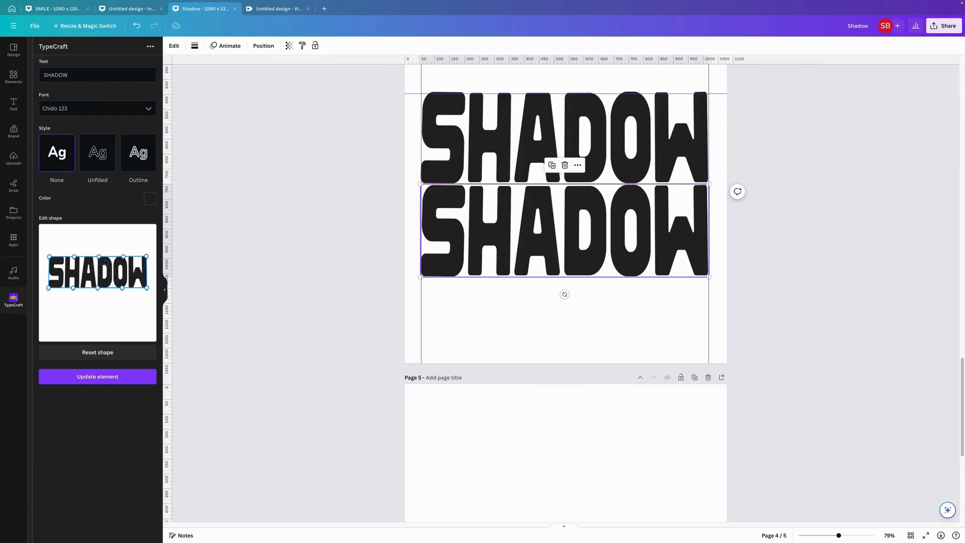
{"action": "left_click_drag", "start_coordinate": [99, 258], "coordinate": [99, 324]}
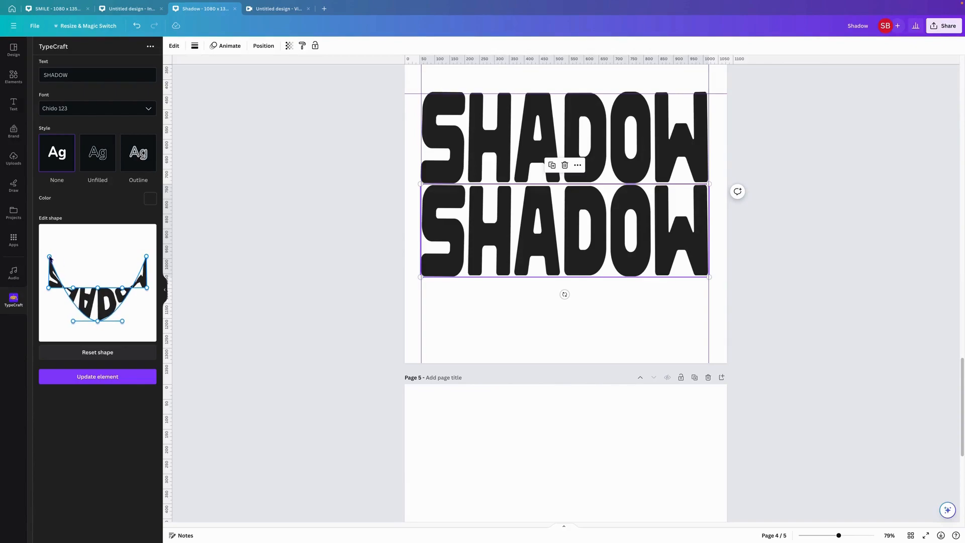
{"action": "left_click_drag", "start_coordinate": [49, 257], "coordinate": [48, 324]}
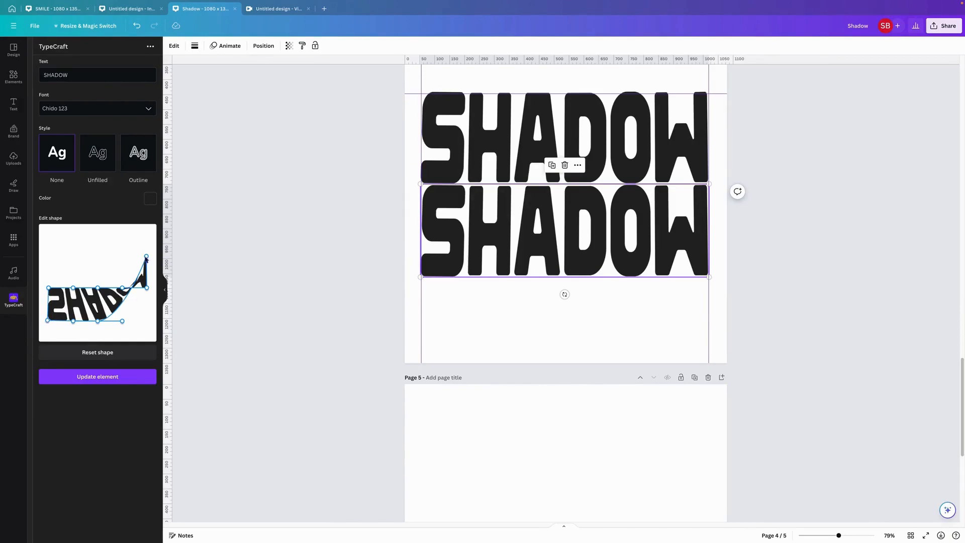
{"action": "left_click_drag", "start_coordinate": [146, 257], "coordinate": [147, 325]}
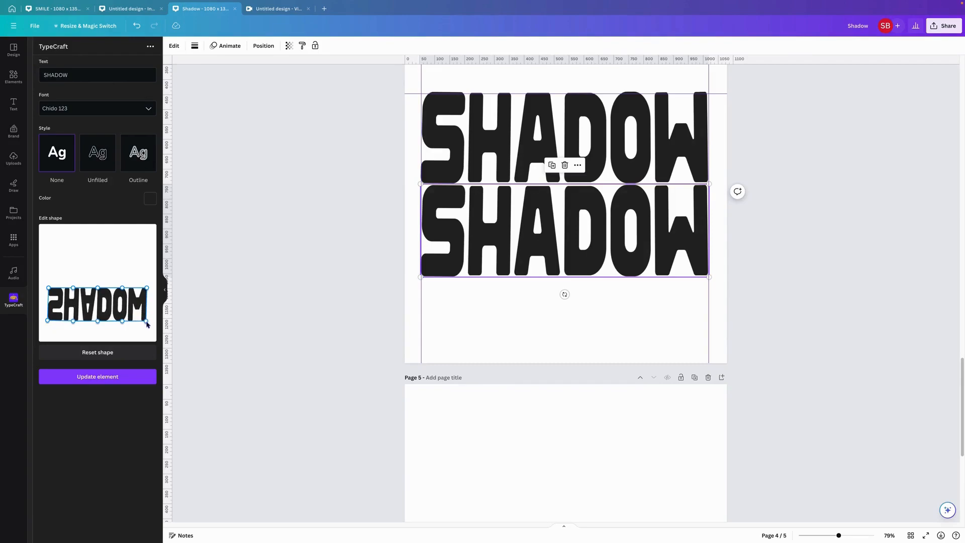
{"action": "left_click", "coordinate": [109, 382]}
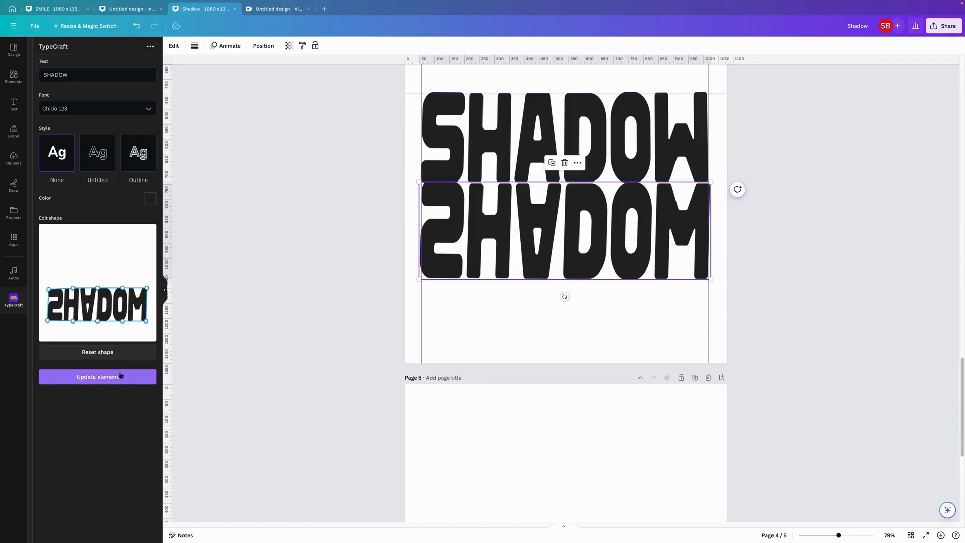
{"action": "left_click", "coordinate": [120, 375]}
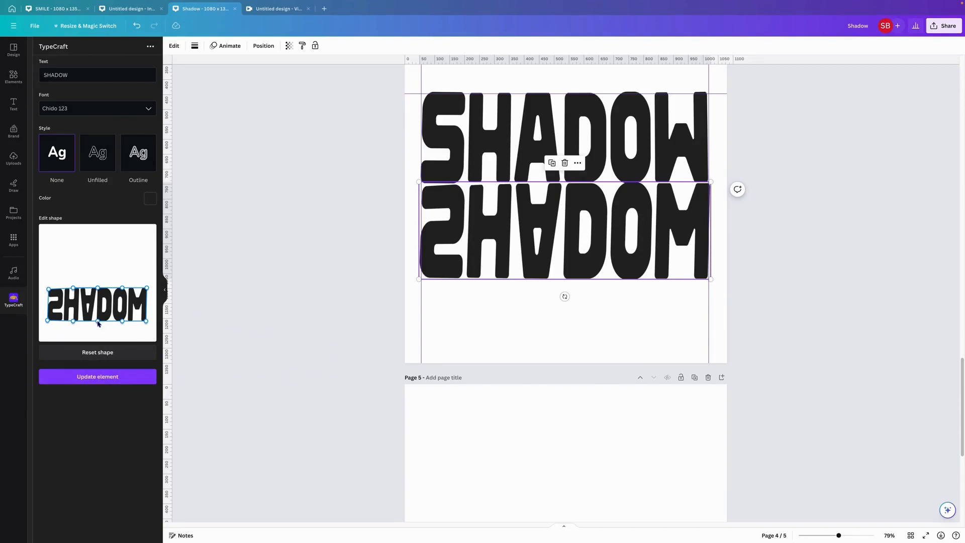
- Stretch the lower edge of the flipped SHADOW shape into a shallow downward point at its centre, and update the element
{"action": "left_click_drag", "start_coordinate": [98, 321], "coordinate": [60, 326]}
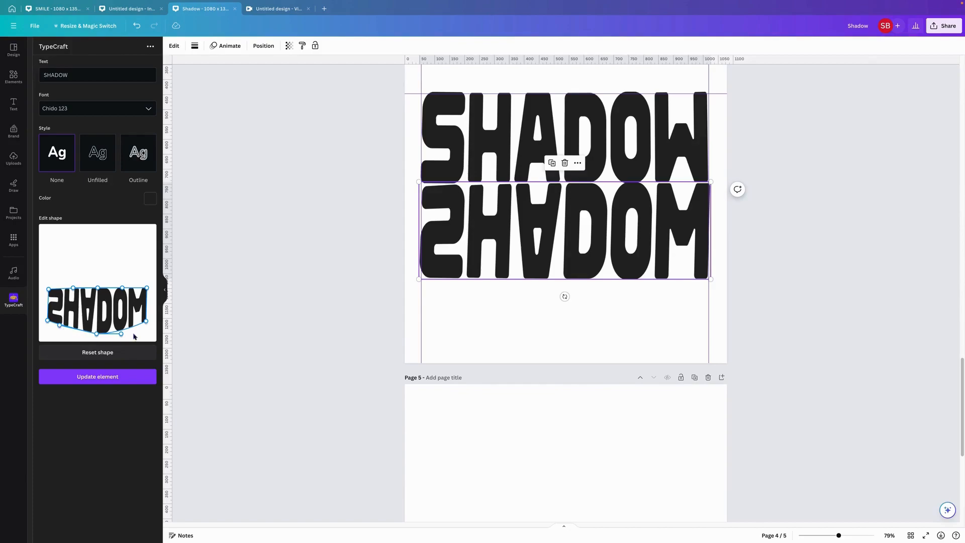
{"action": "left_click_drag", "start_coordinate": [137, 325], "coordinate": [135, 325]}
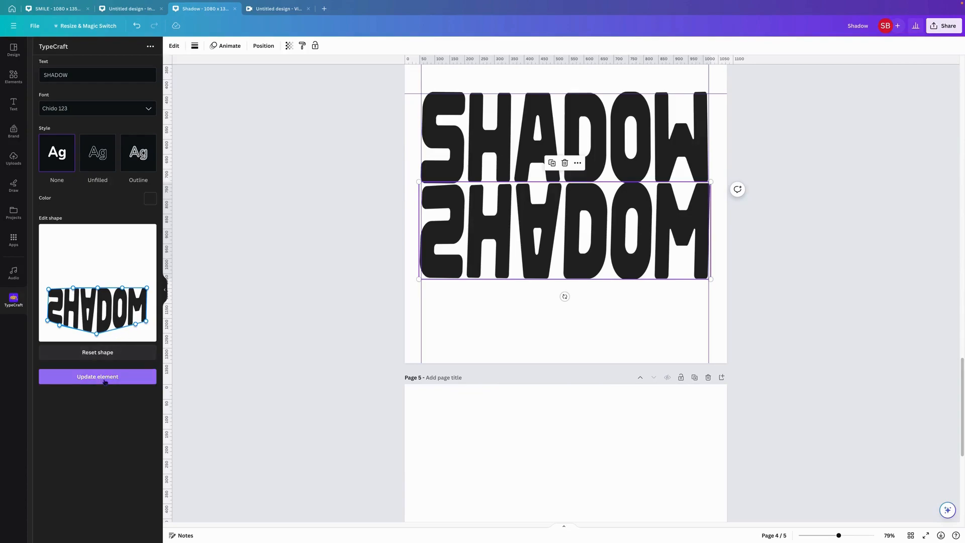
{"action": "left_click", "coordinate": [114, 378]}
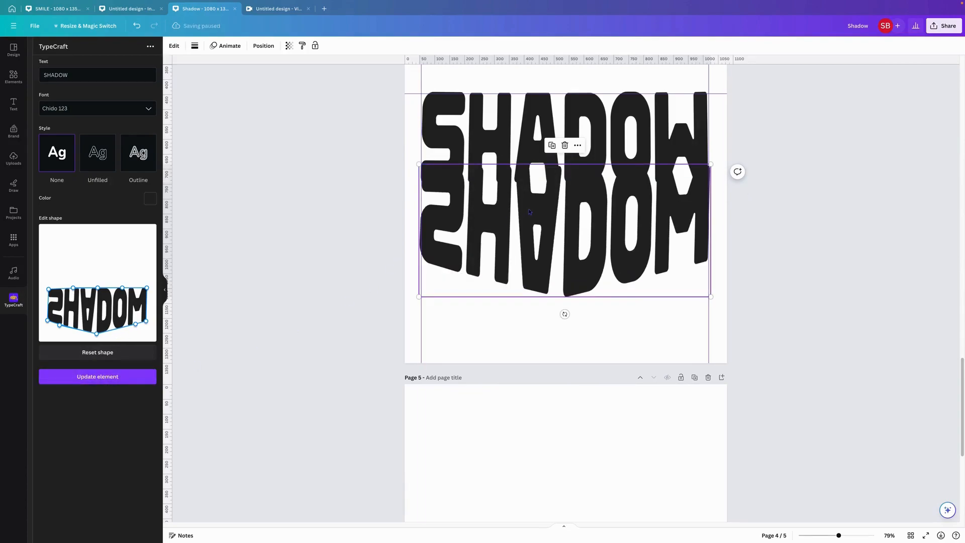
- Deepen the flipped SHADOW shape's central lower point, update the element, and position it directly beneath the upright lettering on page 4
{"action": "left_click_drag", "start_coordinate": [571, 225], "coordinate": [570, 240]}
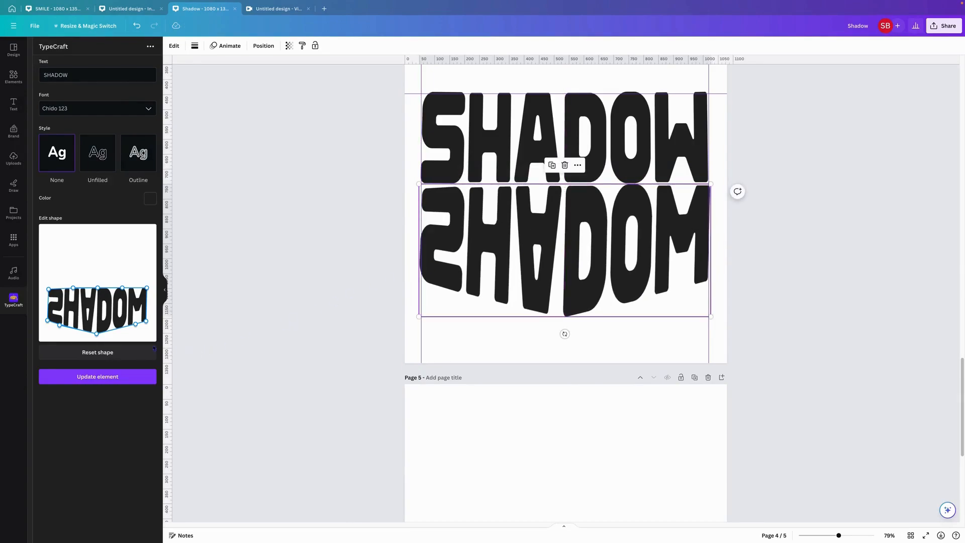
{"action": "left_click_drag", "start_coordinate": [98, 335], "coordinate": [134, 326]}
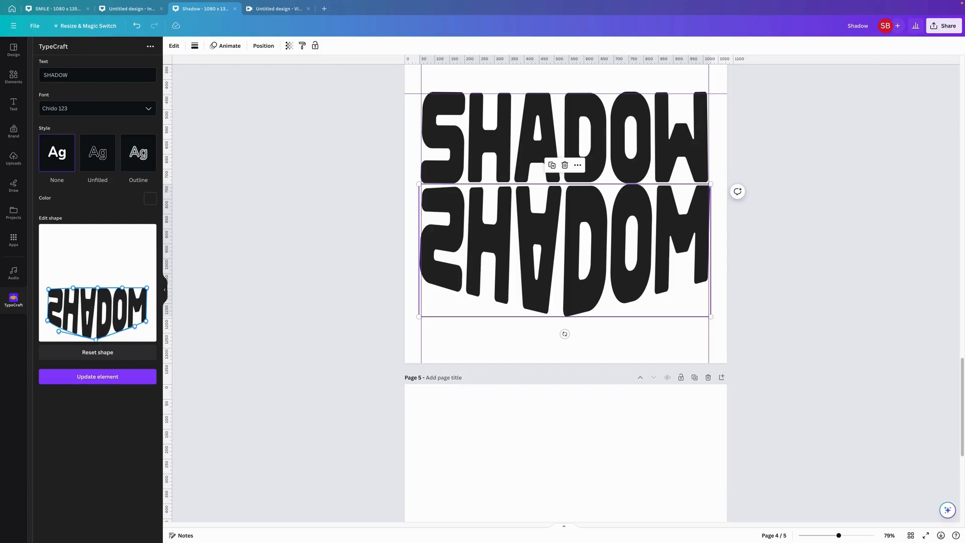
{"action": "left_click_drag", "start_coordinate": [57, 330], "coordinate": [58, 325]}
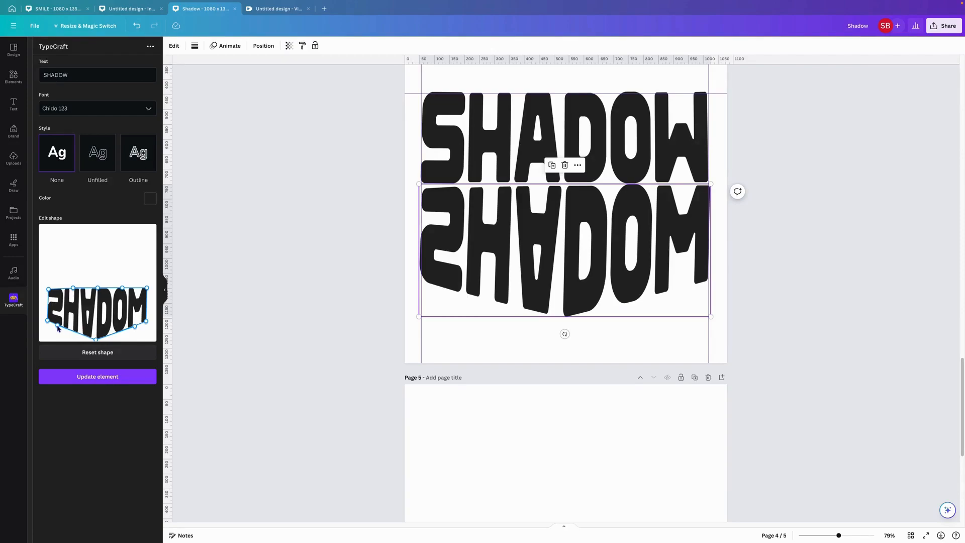
{"action": "left_click", "coordinate": [101, 379]}
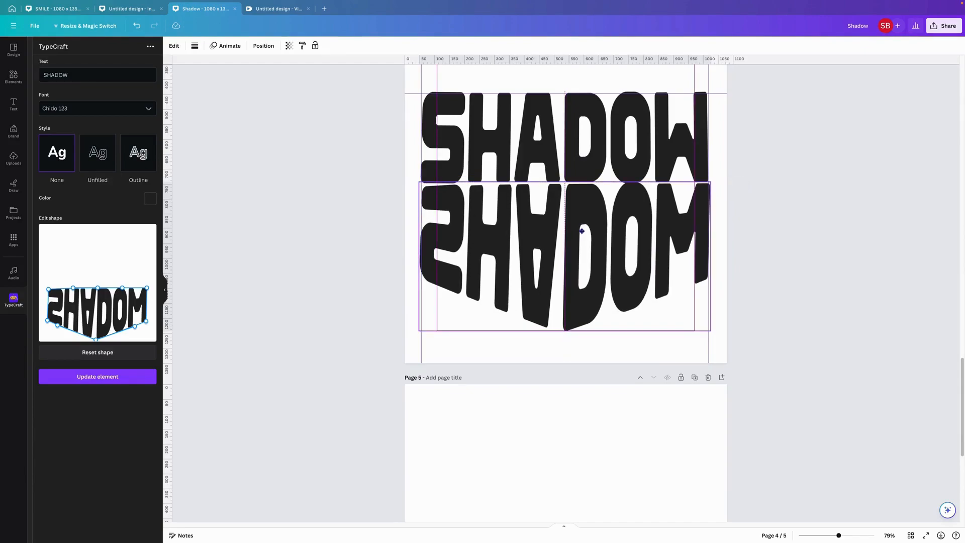
{"action": "left_click", "coordinate": [581, 230]}
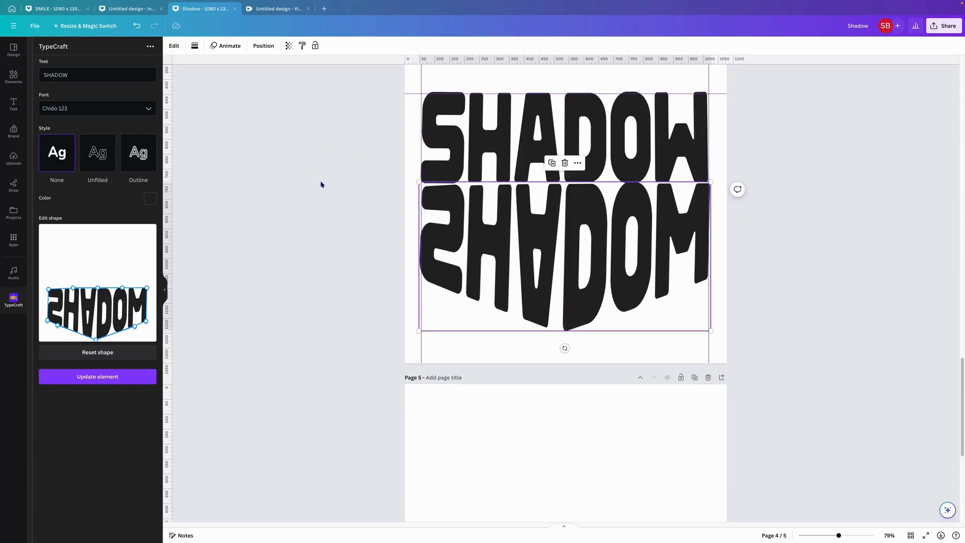
{"action": "left_click", "coordinate": [284, 301]}
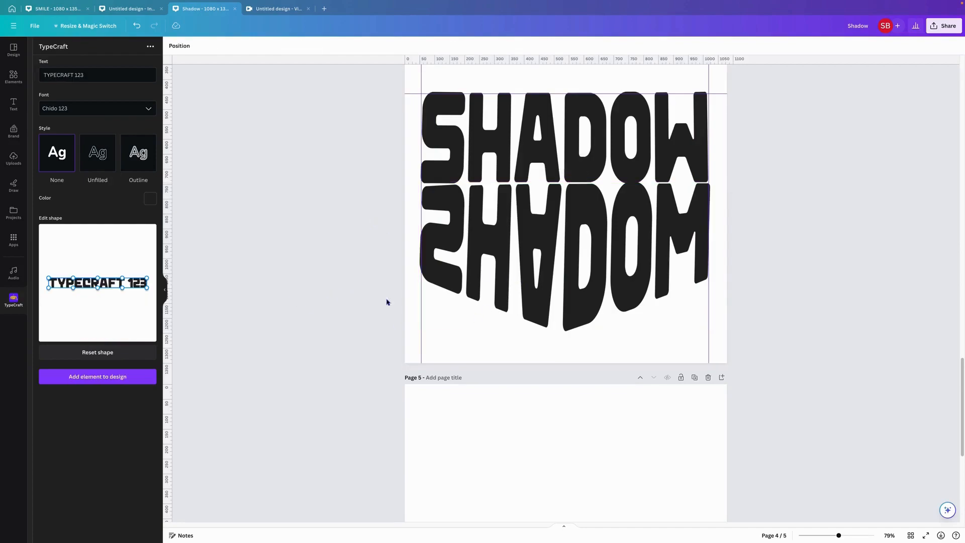
{"action": "left_click", "coordinate": [595, 274]}
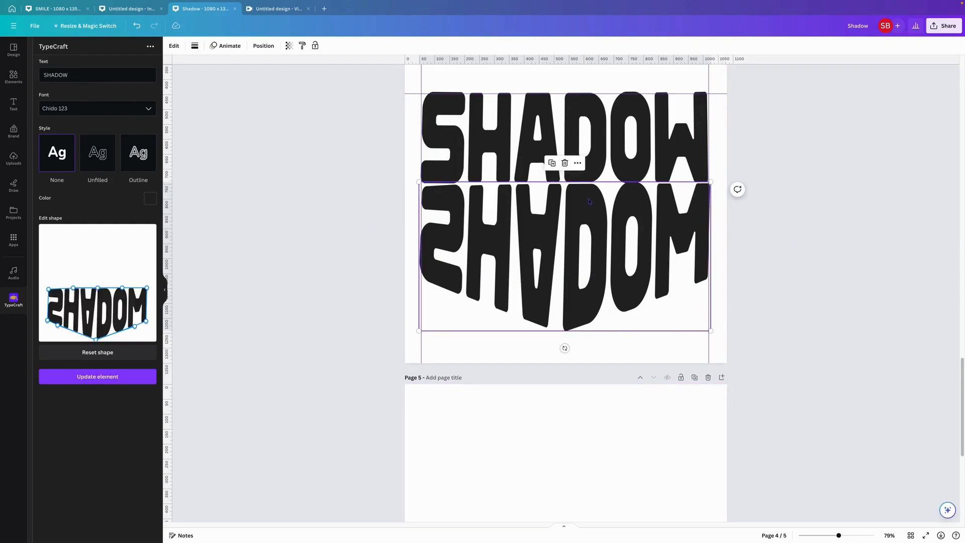
- Delete the upright SHADOW lettering from page 5
{"action": "scroll", "coordinate": [826, 432], "scroll_direction": "down", "scroll_amount": 6}
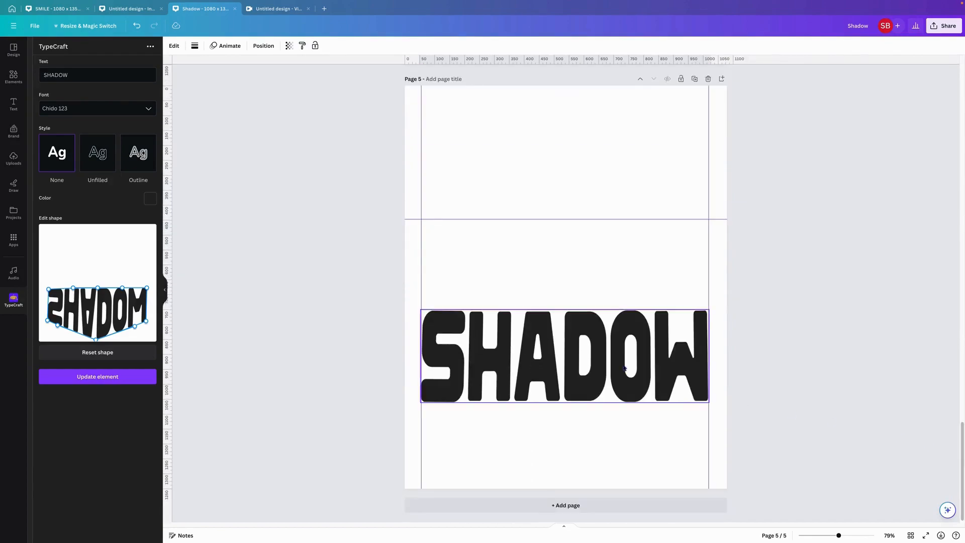
{"action": "left_click", "coordinate": [622, 366]}
{"action": "key", "text": "Delete"}
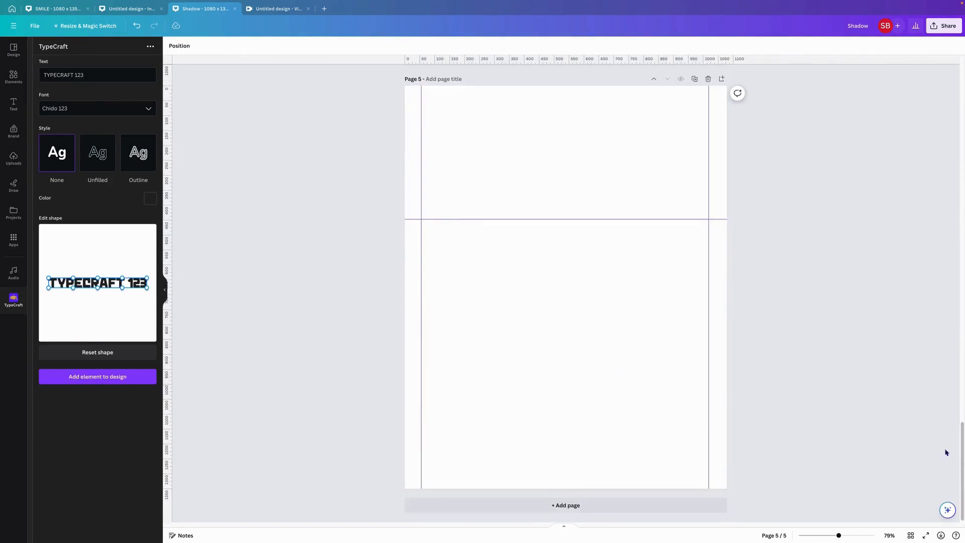
- Copy the flipped SHADOW shape from page 4, paste it onto page 5, and move it to the middle of the page
{"action": "left_click_drag", "start_coordinate": [963, 451], "coordinate": [962, 360]}
{"action": "left_click", "coordinate": [602, 353]}
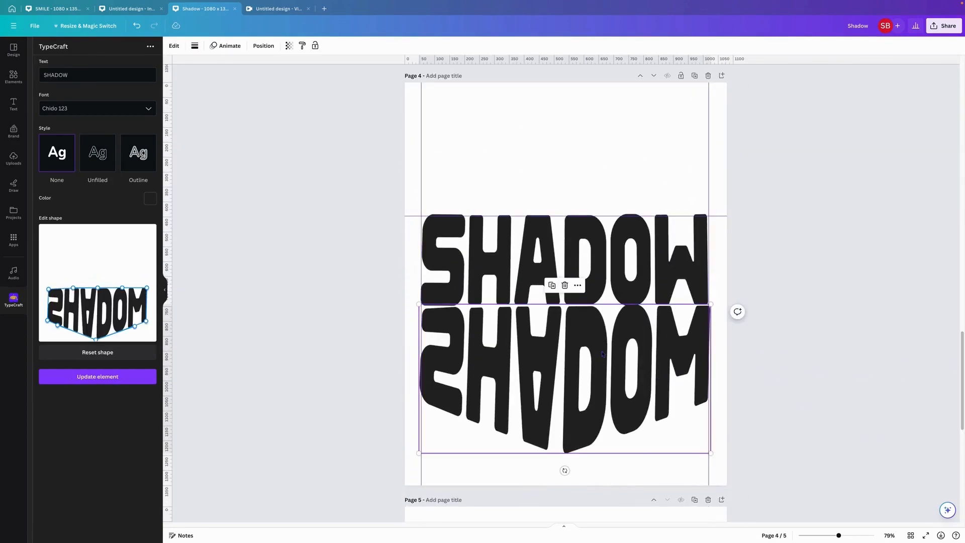
{"action": "right_click", "coordinate": [598, 328]}
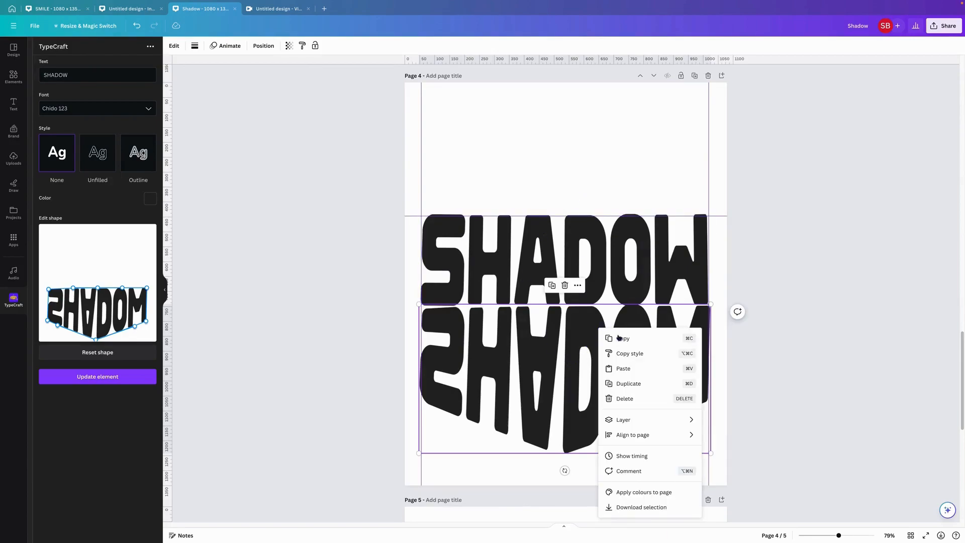
{"action": "left_click", "coordinate": [619, 338]}
{"action": "scroll", "coordinate": [822, 462], "scroll_direction": "up", "scroll_amount": 5}
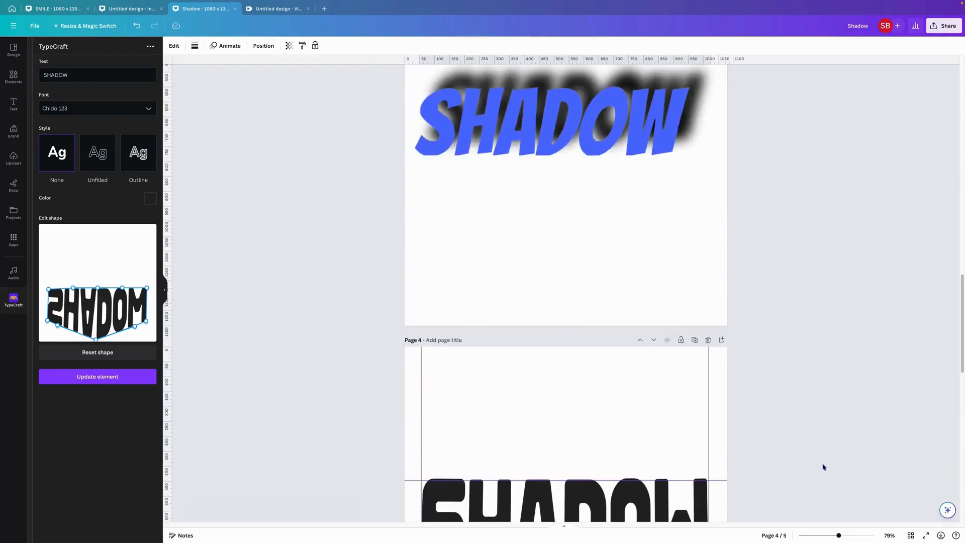
{"action": "scroll", "coordinate": [817, 479], "scroll_direction": "down", "scroll_amount": 10}
{"action": "right_click", "coordinate": [565, 276]}
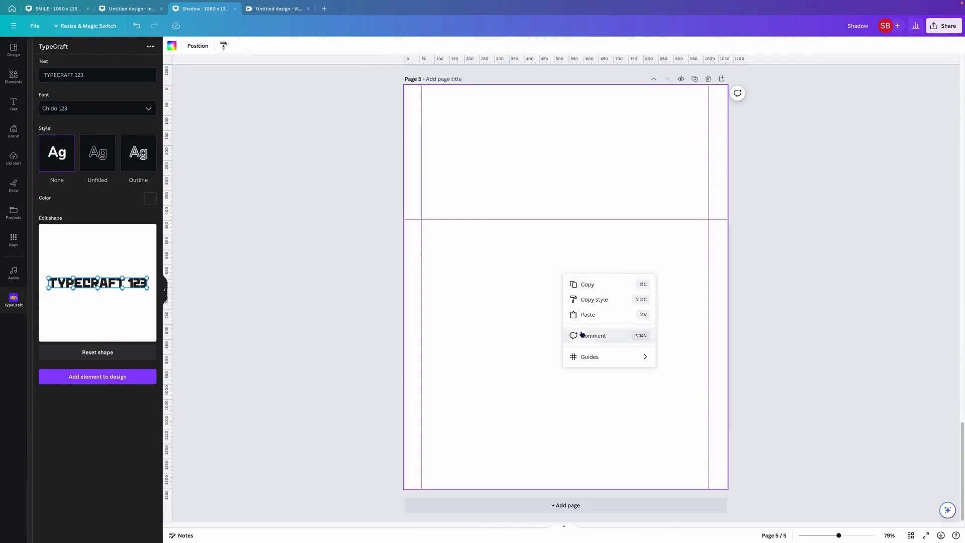
{"action": "left_click", "coordinate": [590, 317]}
{"action": "left_click_drag", "start_coordinate": [570, 391], "coordinate": [567, 292]}
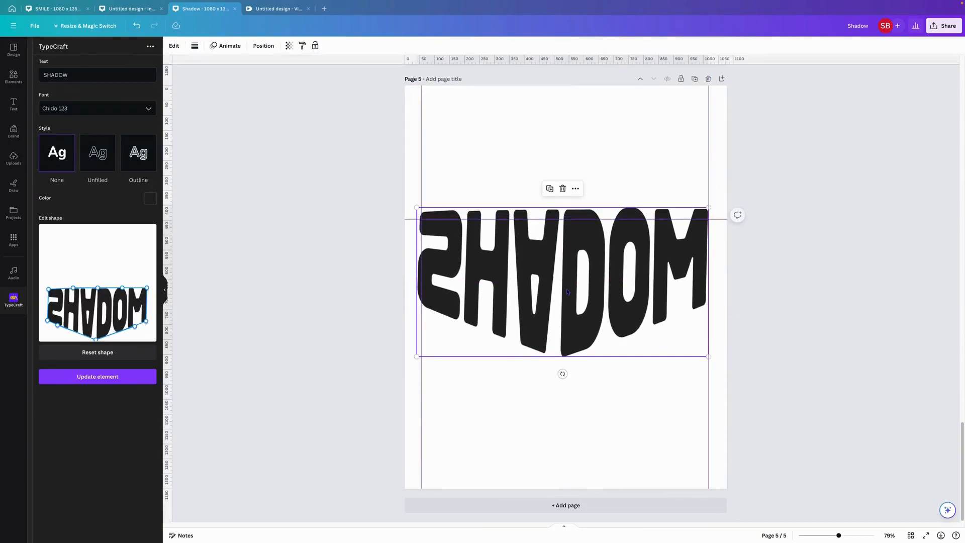
- Download only page 5 as a PNG with a transparent background and save it as Shadow3.png in the Creating a shadow folder
{"action": "left_click", "coordinate": [944, 26]}
{"action": "left_click", "coordinate": [846, 221]}
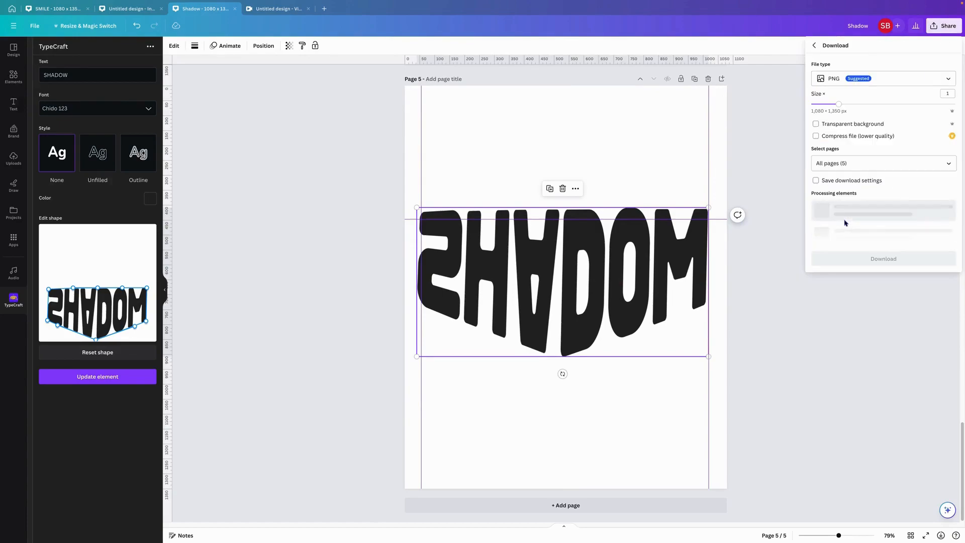
{"action": "left_click", "coordinate": [854, 162]}
{"action": "left_click", "coordinate": [844, 186]}
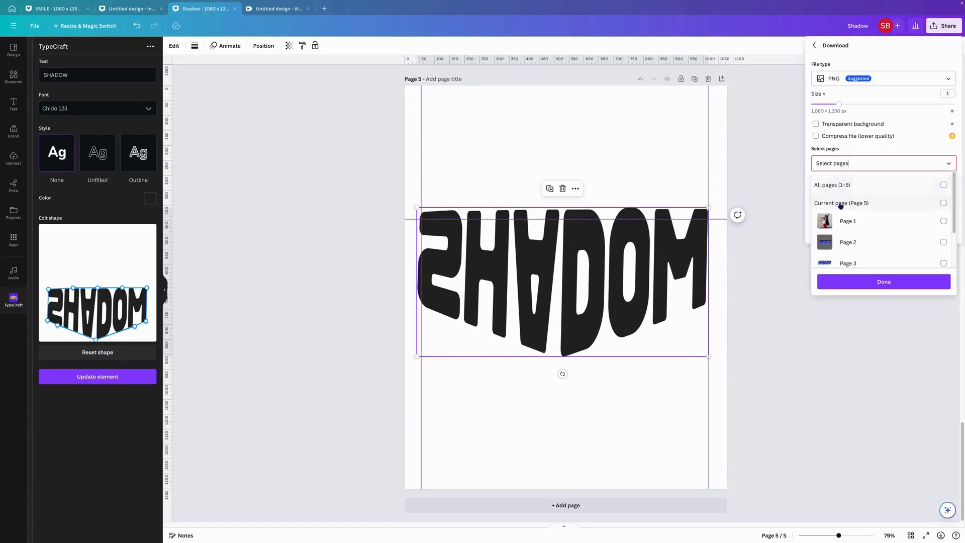
{"action": "left_click", "coordinate": [840, 204]}
{"action": "left_click", "coordinate": [847, 126]}
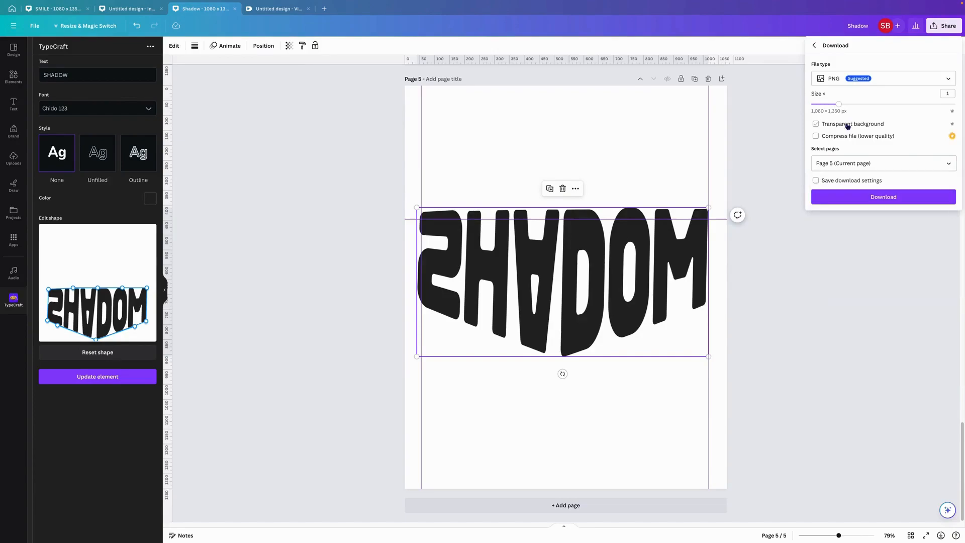
{"action": "left_click", "coordinate": [883, 203]}
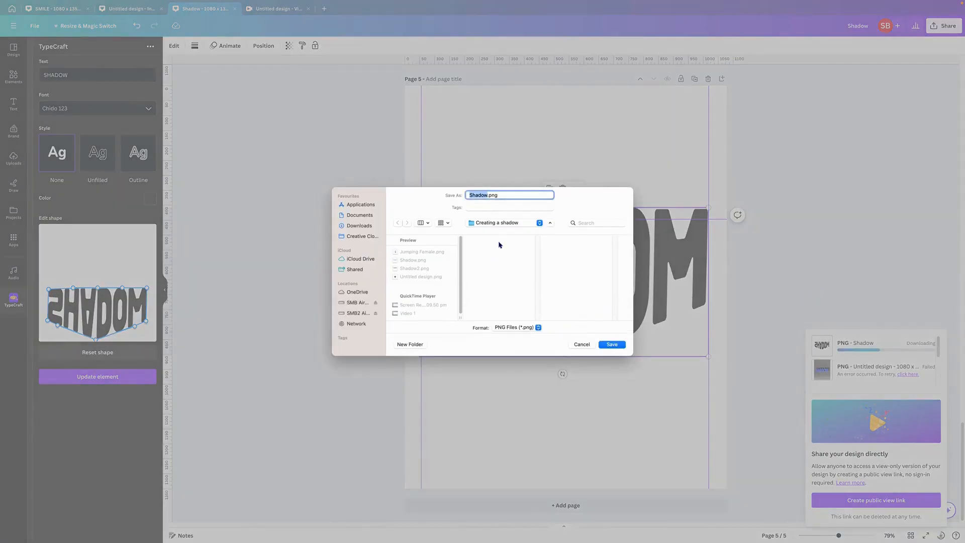
{"action": "left_click", "coordinate": [488, 195]}
{"action": "left_click", "coordinate": [612, 345]}
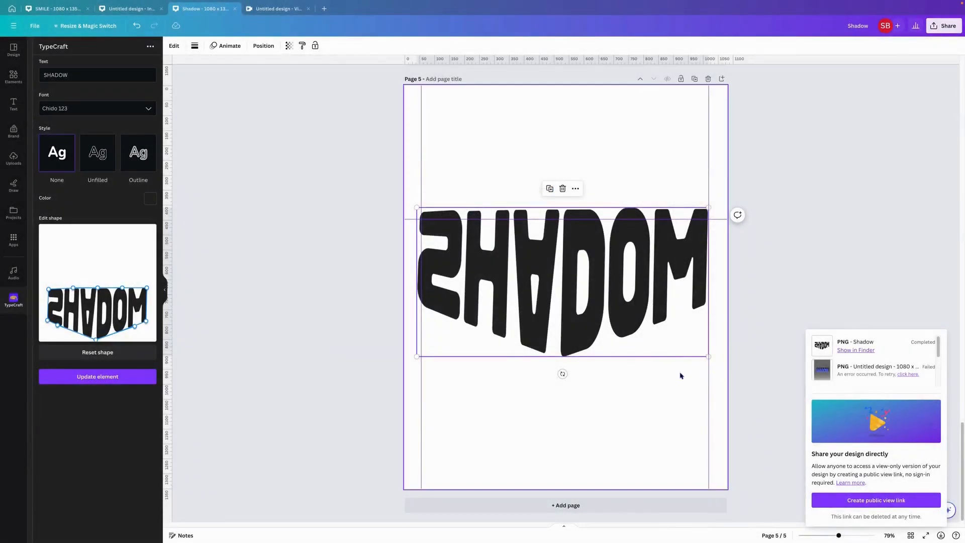
{"action": "left_click", "coordinate": [846, 280]}
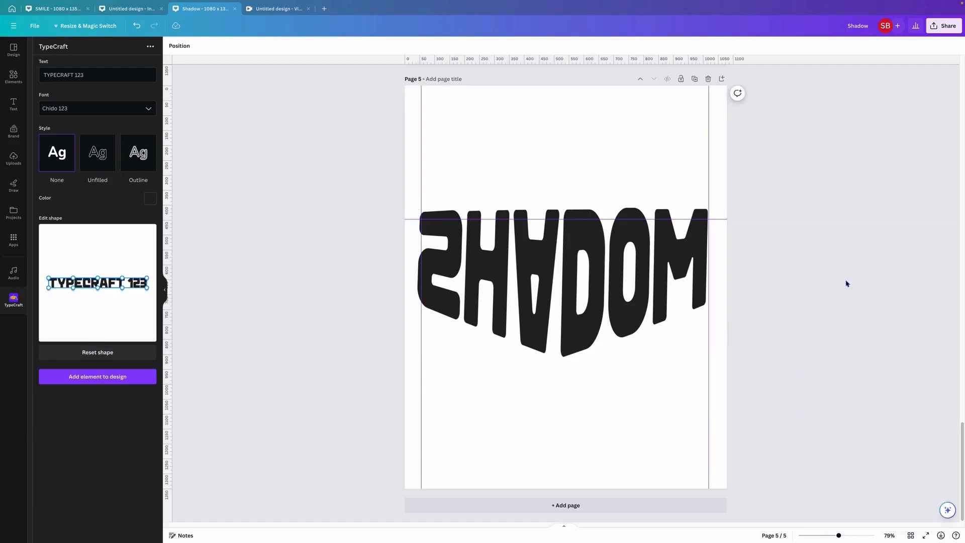
- Delete the flipped SHADOW shape from page 4, keeping only the upright lettering
{"action": "scroll", "coordinate": [843, 291], "scroll_direction": "up", "scroll_amount": 5}
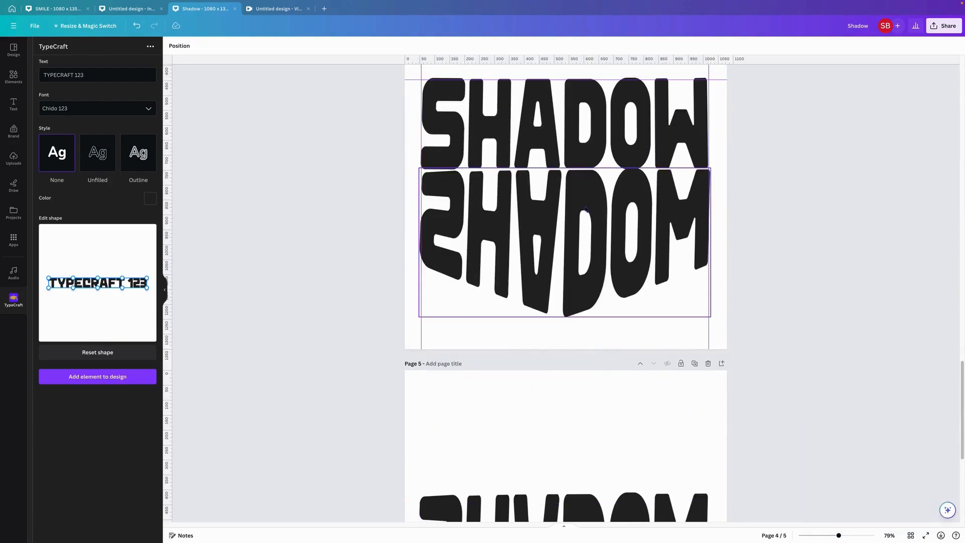
{"action": "left_click", "coordinate": [576, 219]}
{"action": "key", "text": "Delete"}
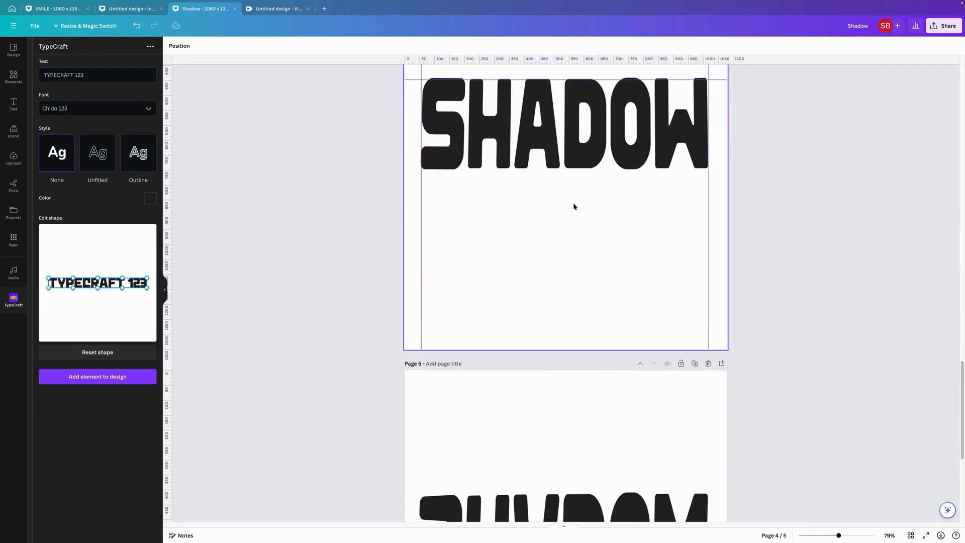
{"action": "left_click", "coordinate": [569, 142]}
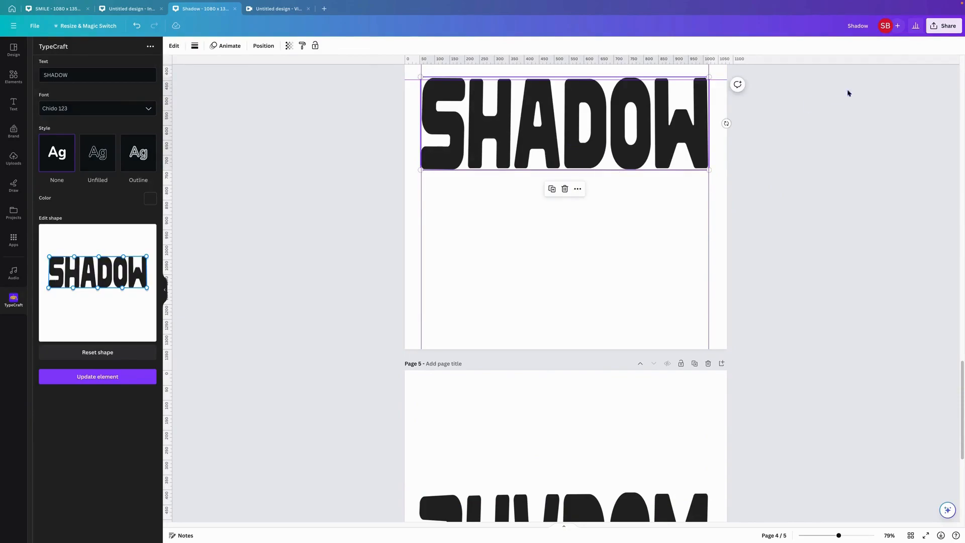
{"action": "scroll", "coordinate": [730, 339], "scroll_direction": "down", "scroll_amount": 3}
{"action": "scroll", "coordinate": [729, 347], "scroll_direction": "up", "scroll_amount": 15}
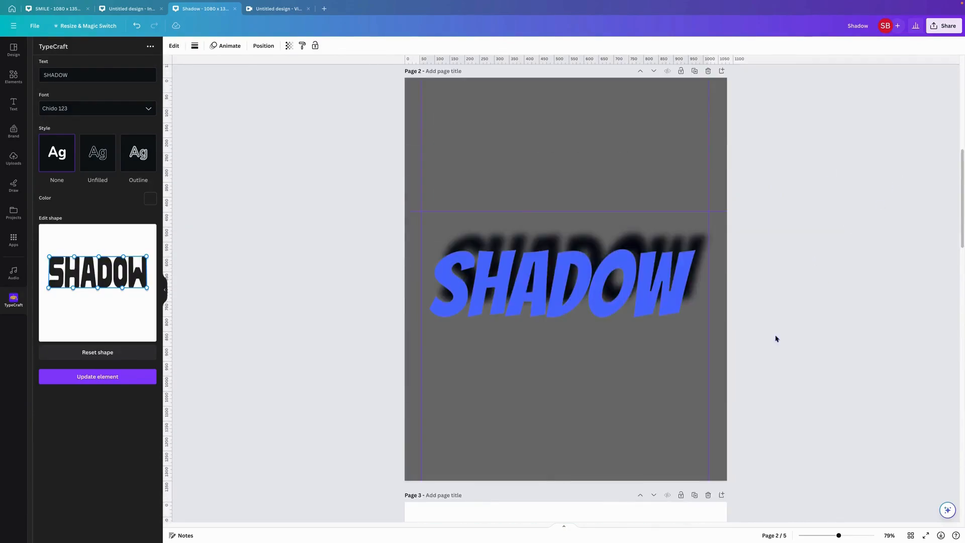
{"action": "scroll", "coordinate": [731, 391], "scroll_direction": "down", "scroll_amount": 10}
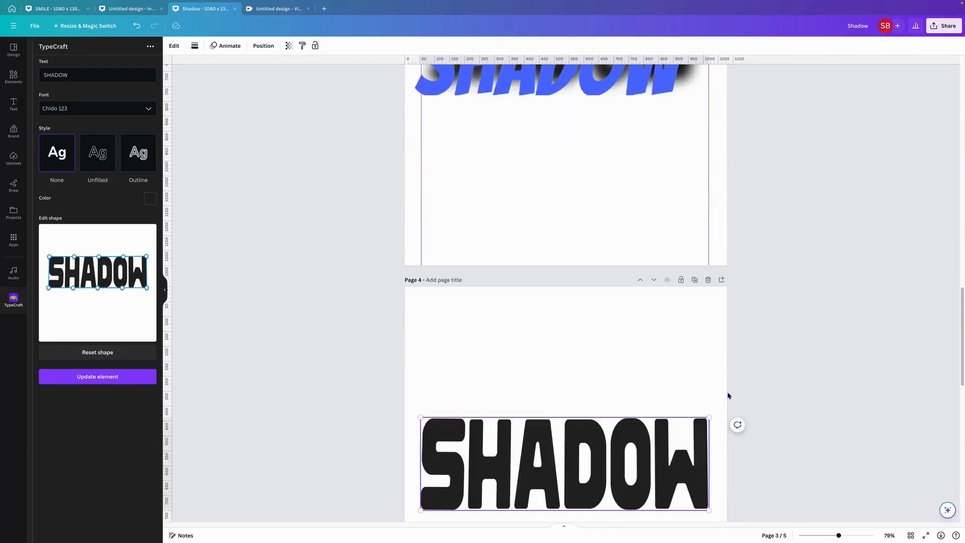
{"action": "left_click", "coordinate": [944, 25]}
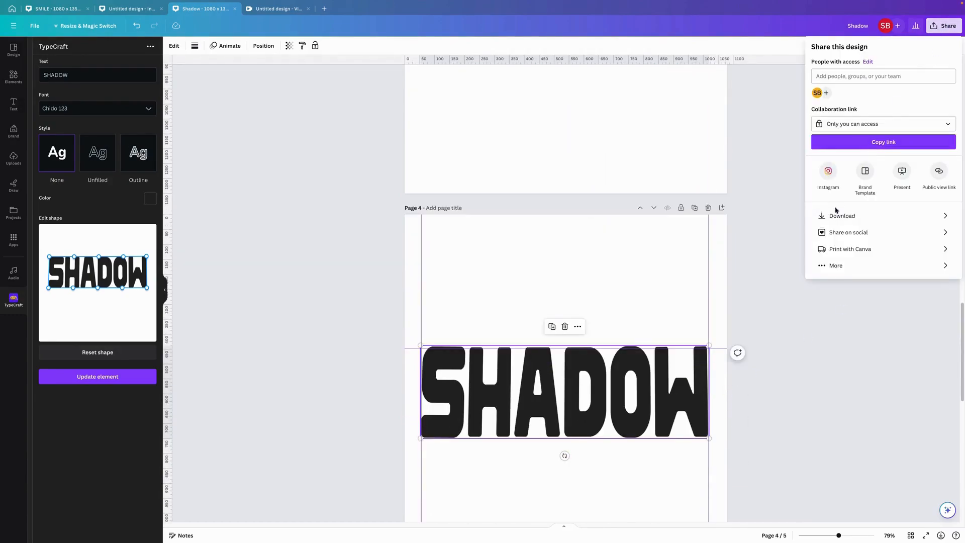
{"action": "left_click", "coordinate": [847, 216]}
{"action": "left_click", "coordinate": [840, 125]}
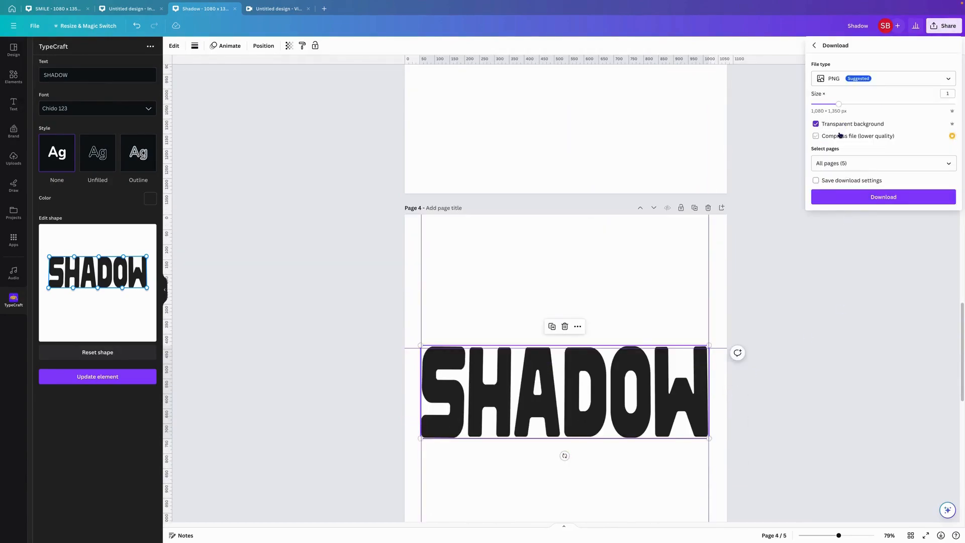
{"action": "left_click", "coordinate": [877, 197]}
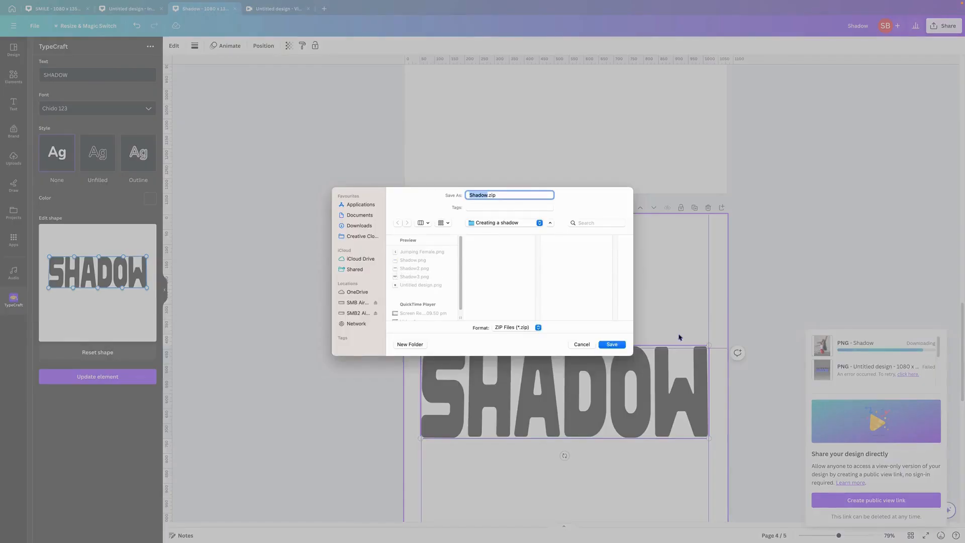
{"action": "left_click", "coordinate": [581, 343]}
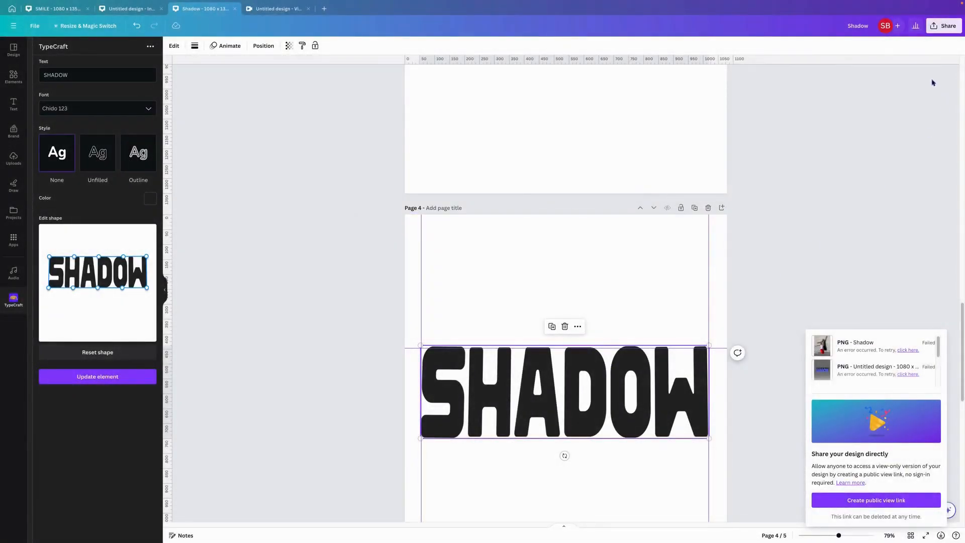
- Download only the current page 4, with the upright SHADOW lettering, as a PNG
{"action": "left_click", "coordinate": [943, 25]}
{"action": "left_click", "coordinate": [841, 216]}
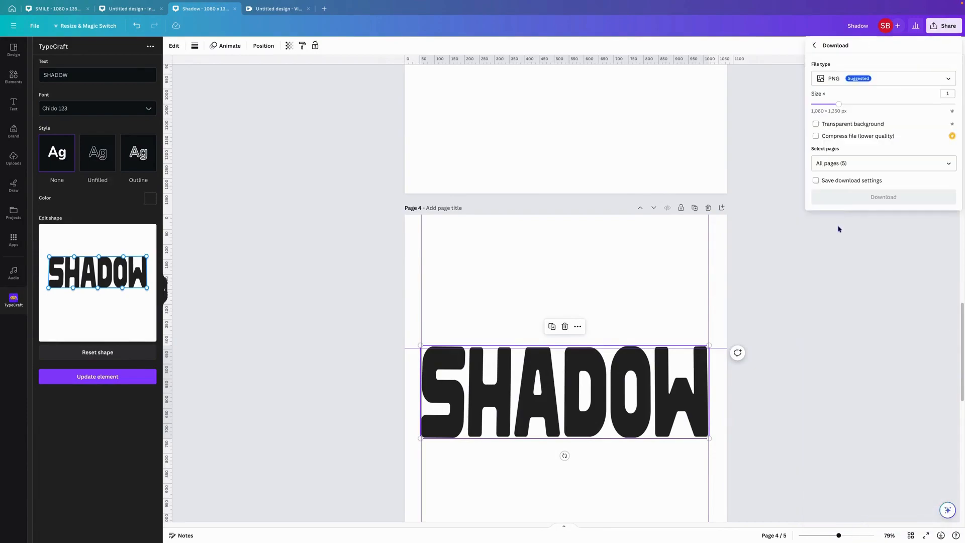
{"action": "left_click", "coordinate": [834, 163]}
{"action": "left_click", "coordinate": [841, 195]}
{"action": "left_click", "coordinate": [840, 203]}
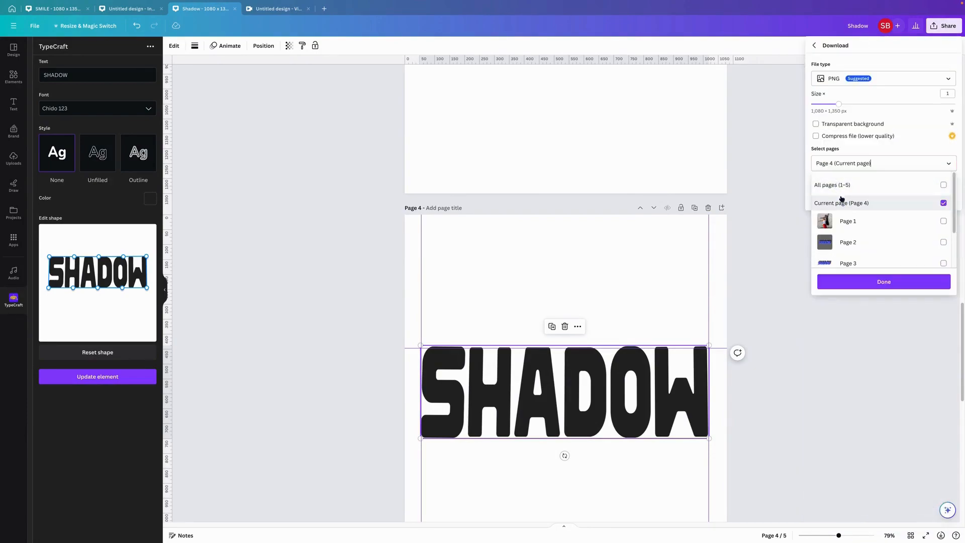
{"action": "left_click", "coordinate": [836, 127]}
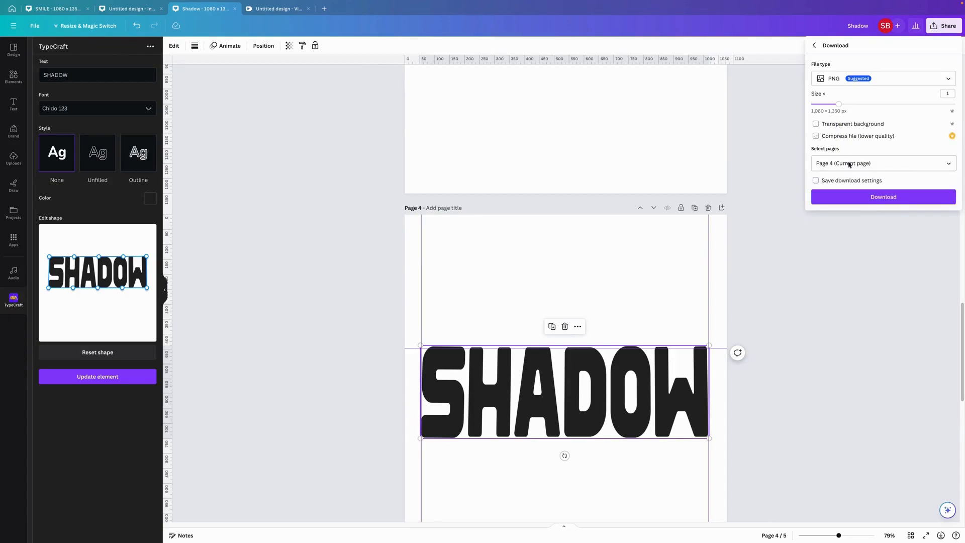
{"action": "left_click", "coordinate": [864, 197]}
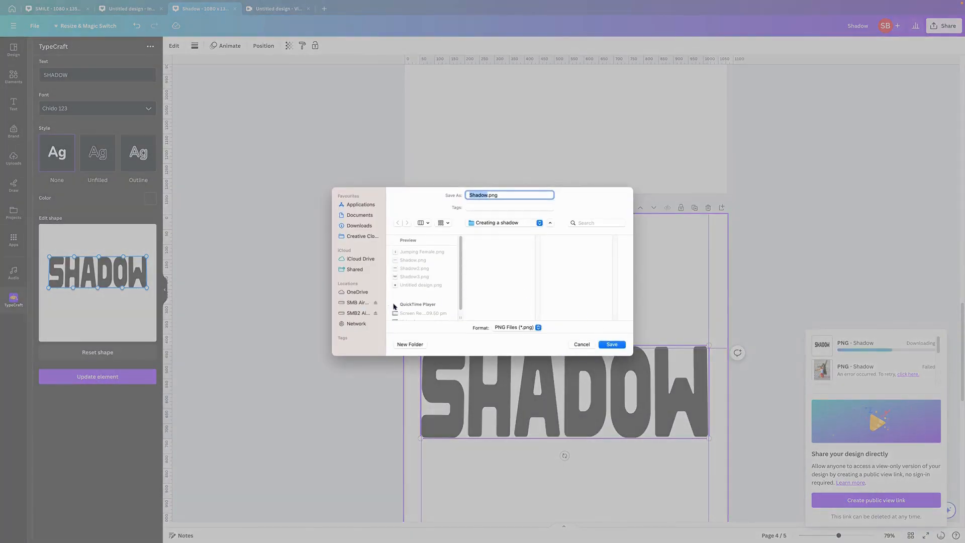
- Save the downloaded lettering as Shadow4.png in the Creating a shadow folder
{"action": "left_click", "coordinate": [428, 275]}
{"action": "left_click", "coordinate": [429, 277]}
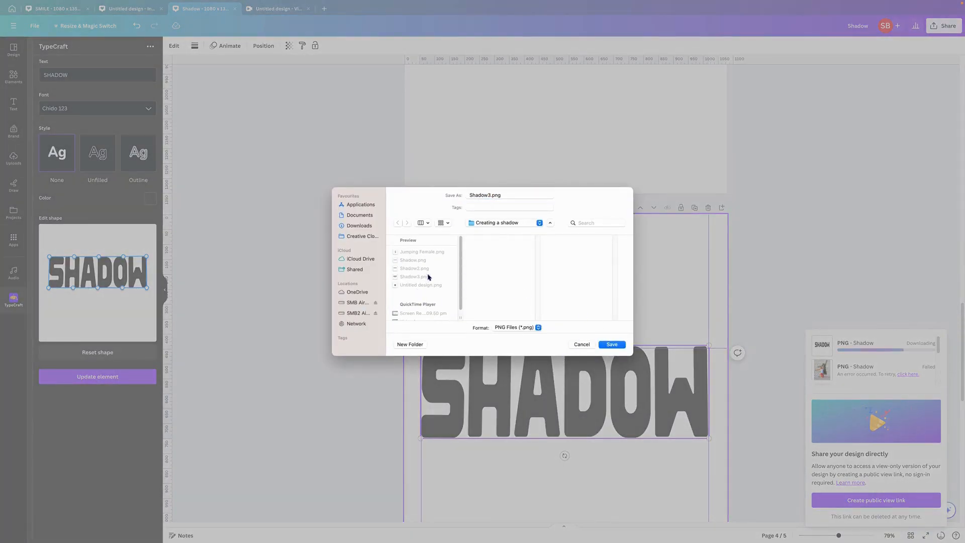
{"action": "left_click", "coordinate": [490, 194]}
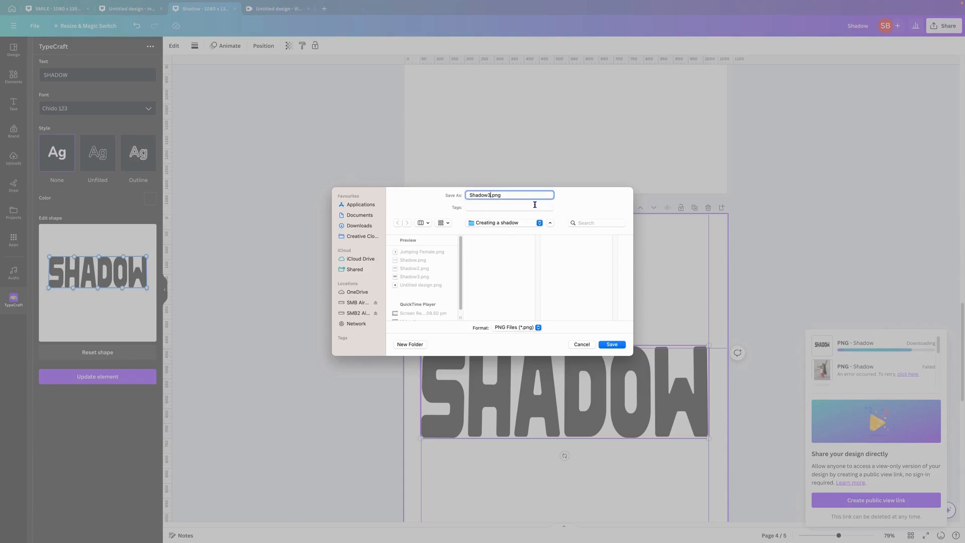
{"action": "key", "text": "BackSpace"}
{"action": "type", "text": "4"}
{"action": "left_click", "coordinate": [603, 346]}
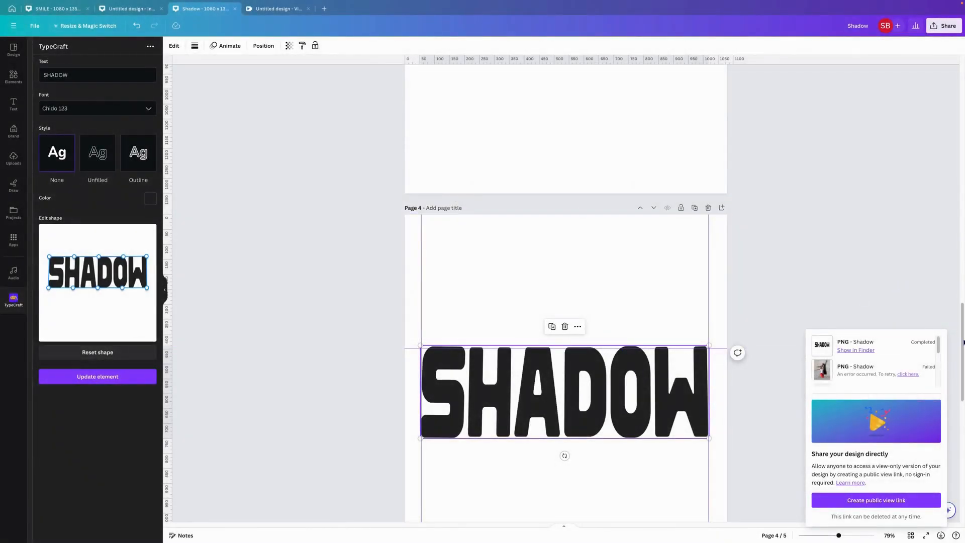
- Add a blank page 6 after page 5 and upload Shadow3.png and Shadow4.png from the Creating a shadow folder
{"action": "left_click_drag", "start_coordinate": [961, 347], "coordinate": [961, 463]}
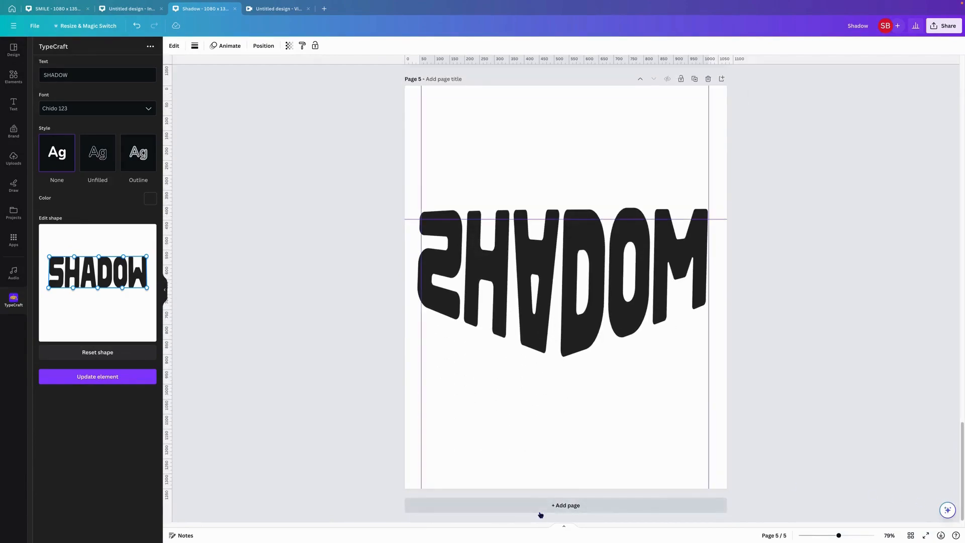
{"action": "left_click", "coordinate": [558, 507]}
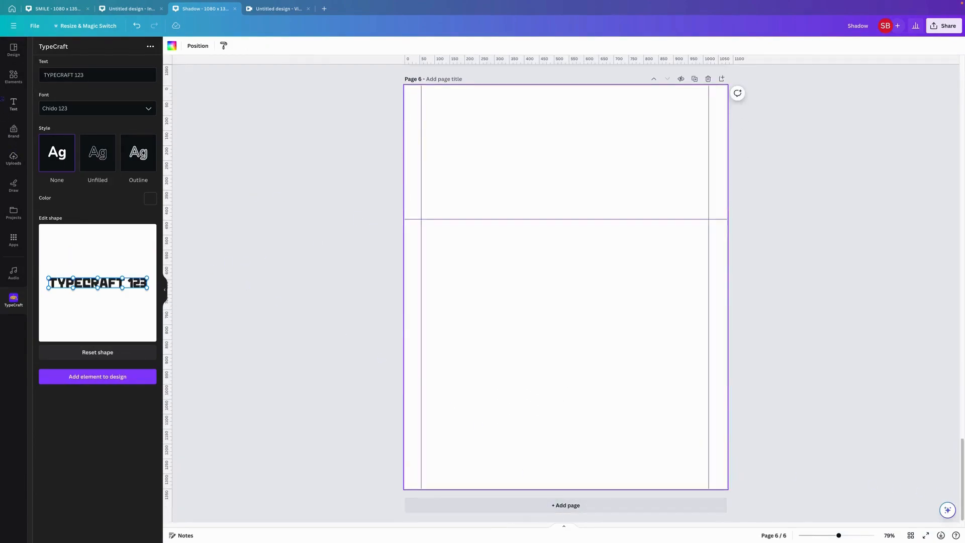
{"action": "left_click", "coordinate": [13, 159]}
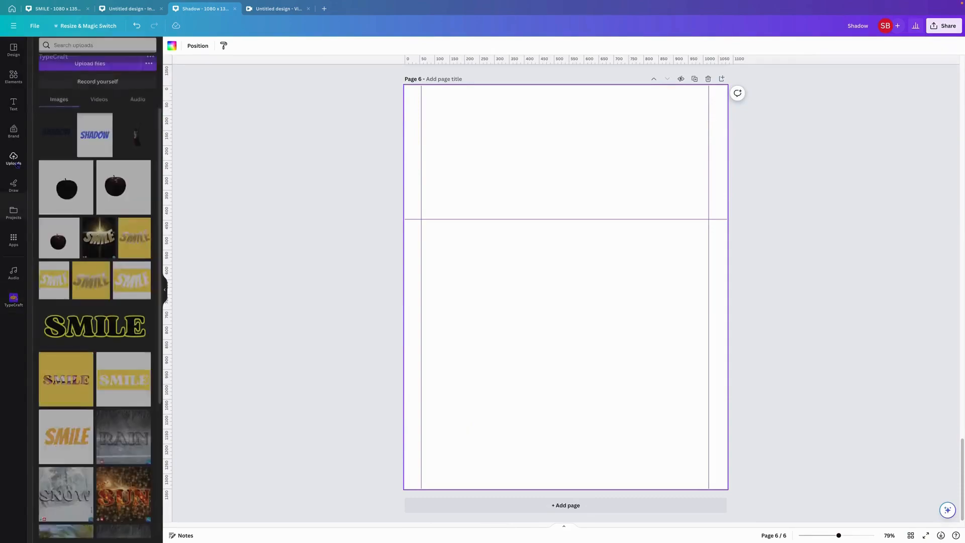
{"action": "left_click", "coordinate": [90, 68]}
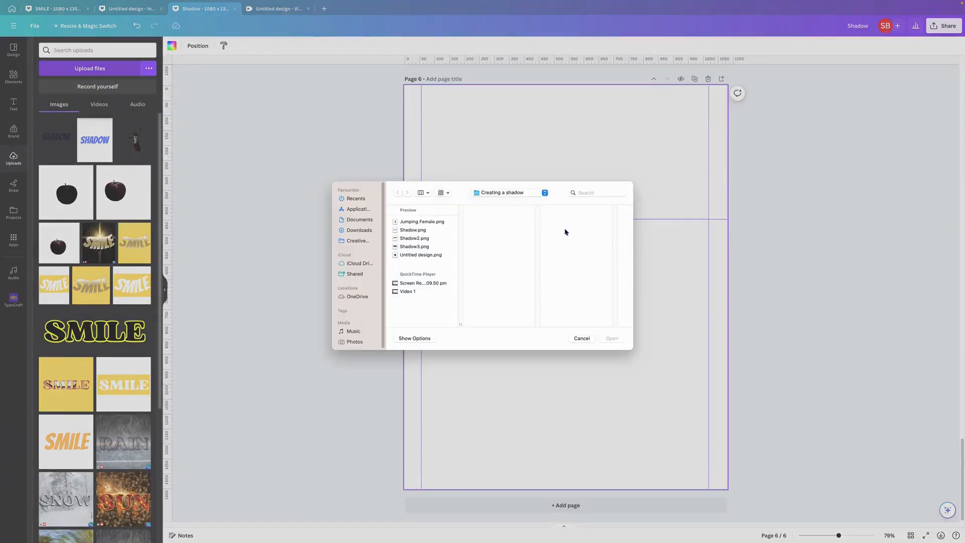
{"action": "left_click", "coordinate": [422, 253]}
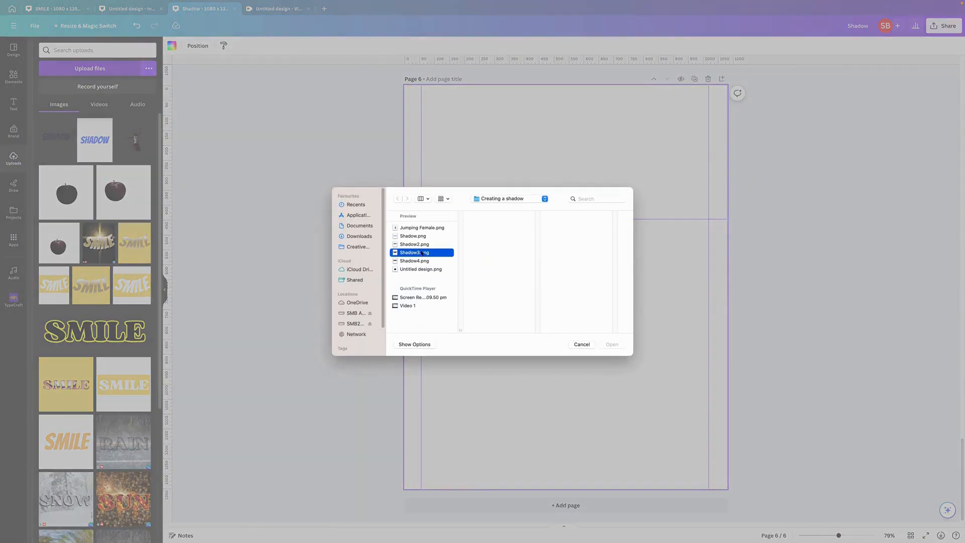
{"action": "left_click", "coordinate": [422, 261], "text": "shift"}
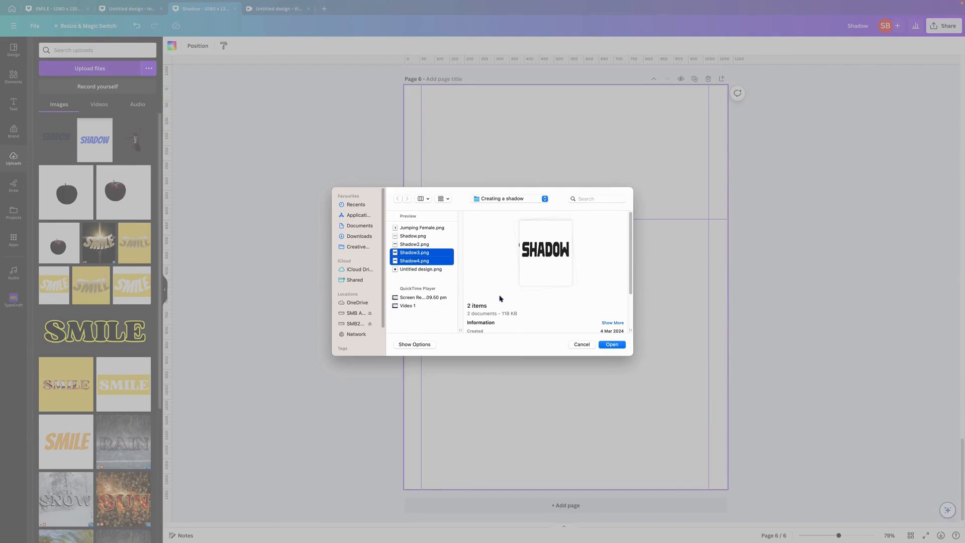
{"action": "left_click", "coordinate": [612, 344]}
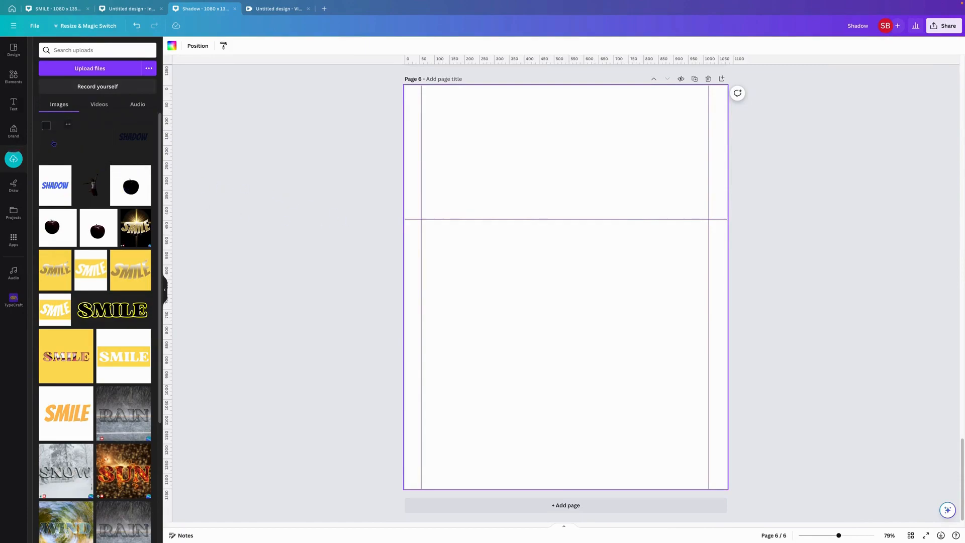
- Place the uploaded upright SHADOW image on page 6 and remove its background with BG Remover
{"action": "left_click", "coordinate": [61, 149]}
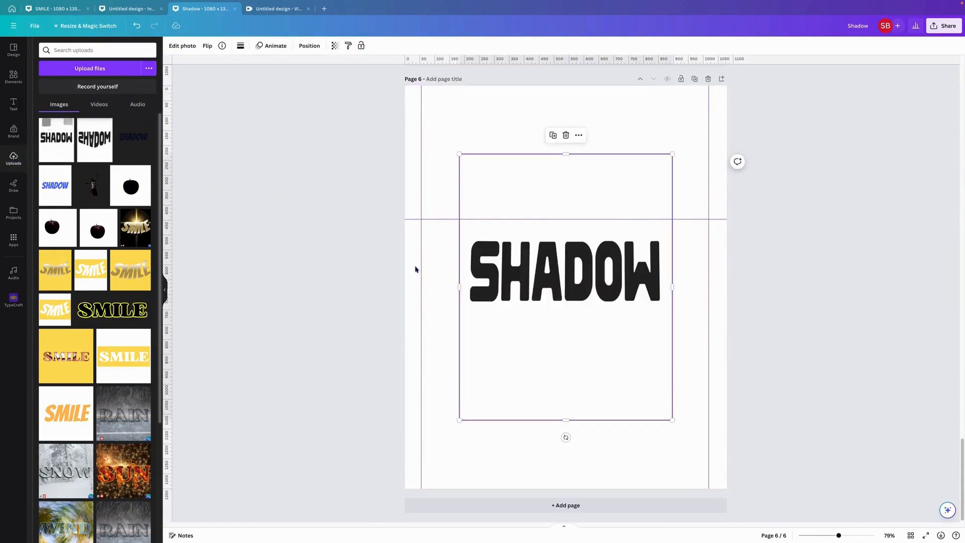
{"action": "left_click", "coordinate": [182, 45]}
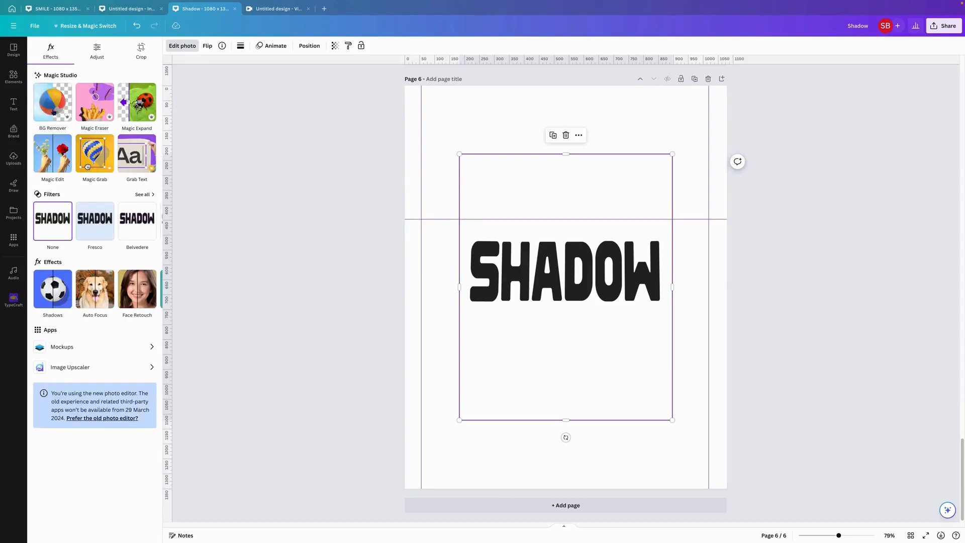
{"action": "left_click", "coordinate": [54, 112]}
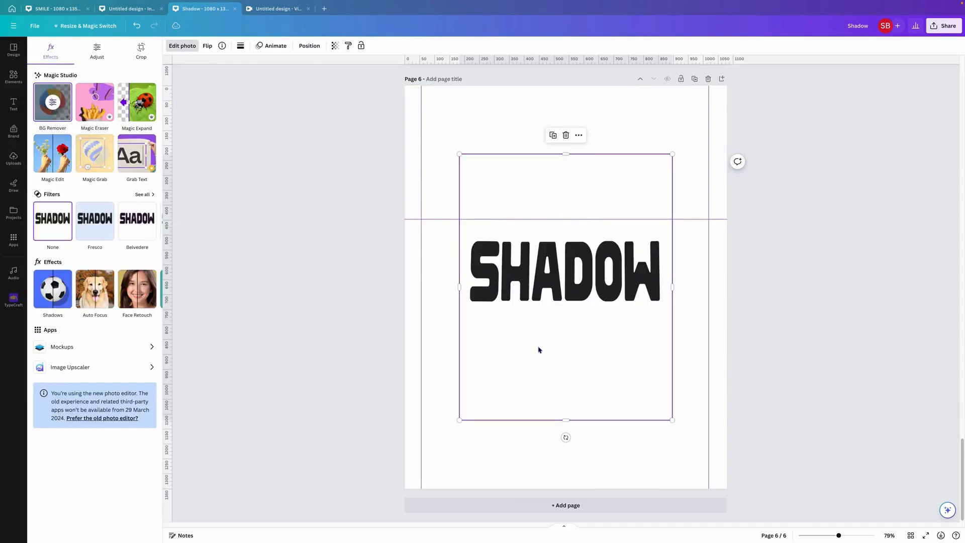
- Add the uploaded flipped SHADOW image to page 6 with its background removed, and move it below the upright lettering
{"action": "left_click", "coordinate": [14, 158]}
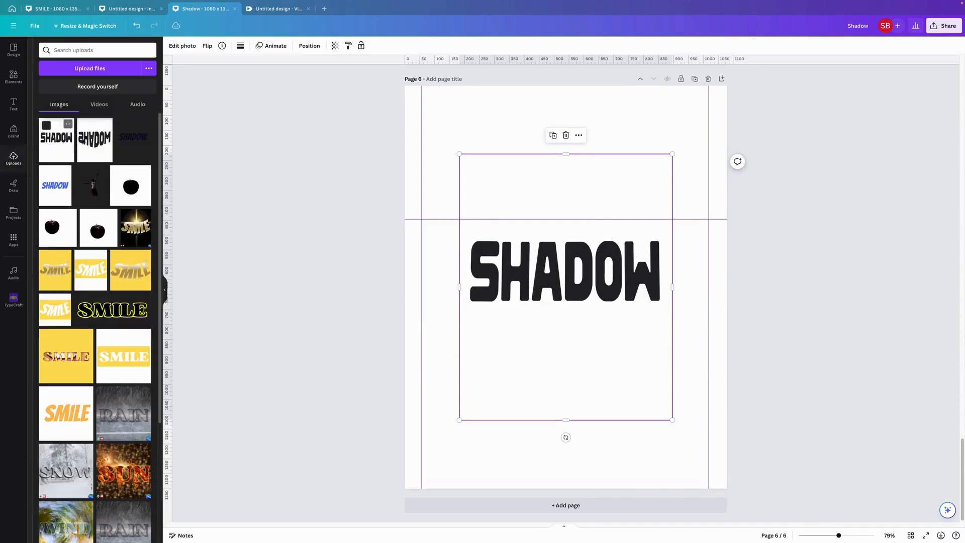
{"action": "left_click", "coordinate": [85, 142]}
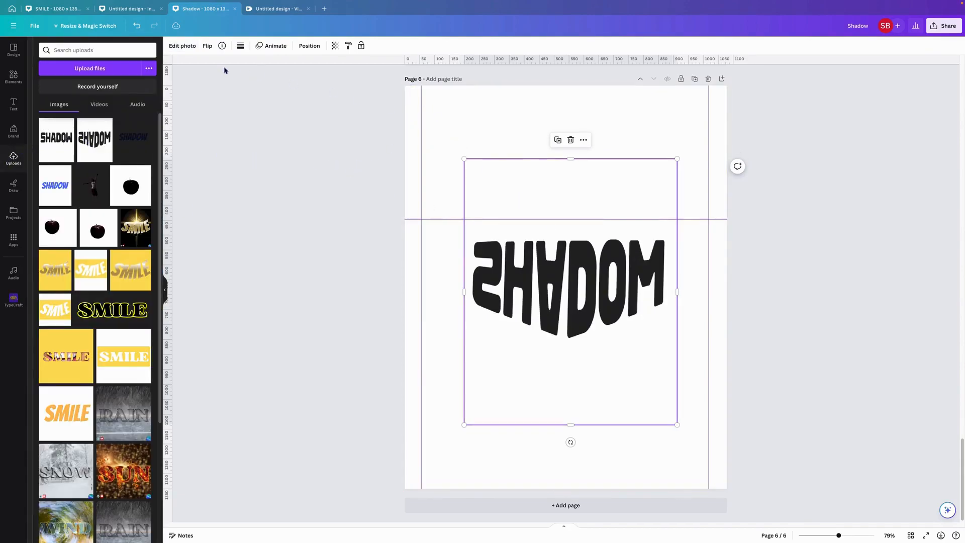
{"action": "left_click", "coordinate": [182, 45]}
{"action": "left_click", "coordinate": [88, 166]}
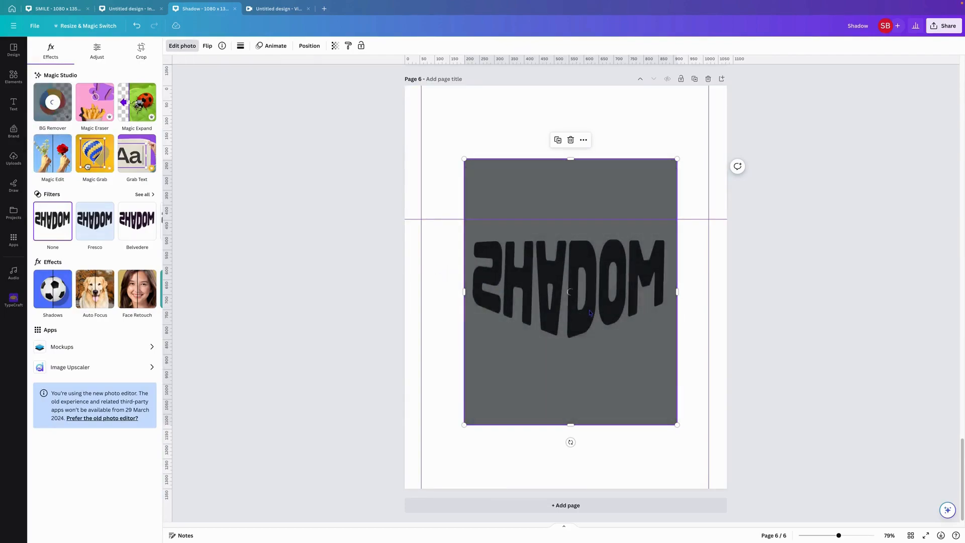
{"action": "left_click_drag", "start_coordinate": [570, 293], "coordinate": [564, 386]}
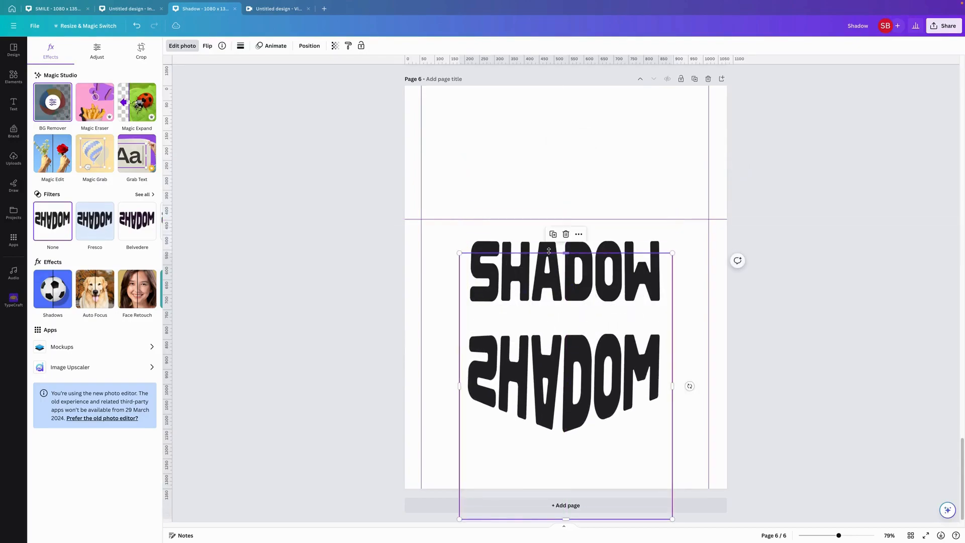
- Enlarge the upright SHADOW image from opposite corners until it fills the whole page
{"action": "left_click", "coordinate": [561, 280]}
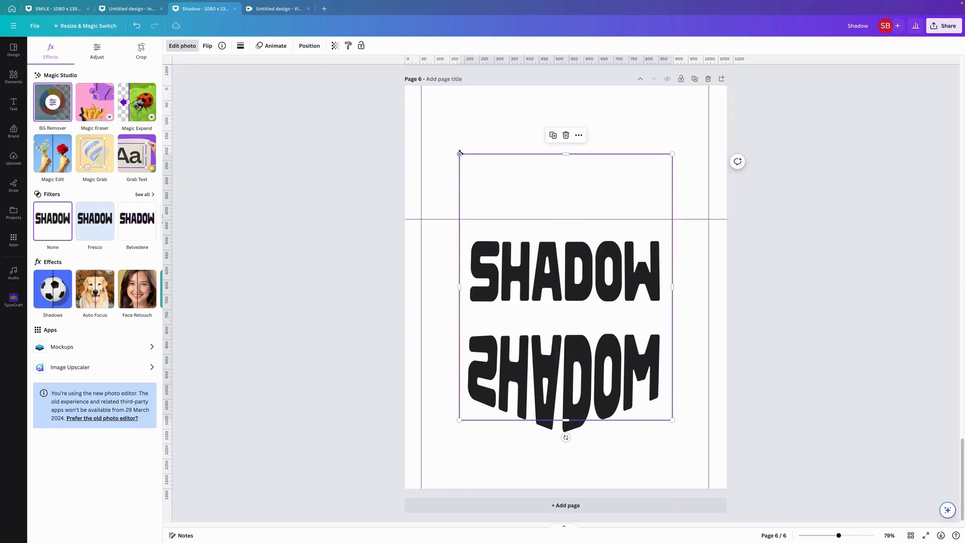
{"action": "left_click_drag", "start_coordinate": [459, 154], "coordinate": [394, 95]}
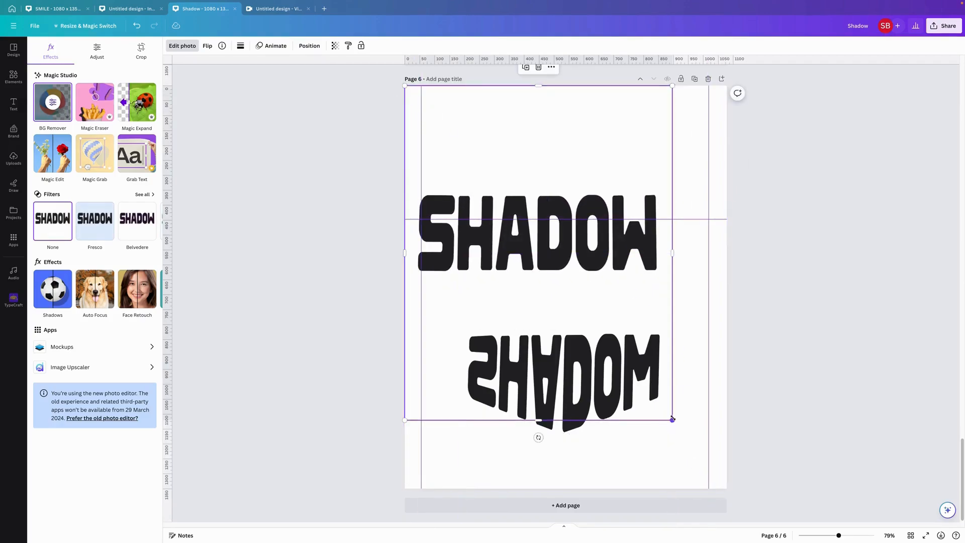
{"action": "left_click_drag", "start_coordinate": [676, 423], "coordinate": [728, 488]}
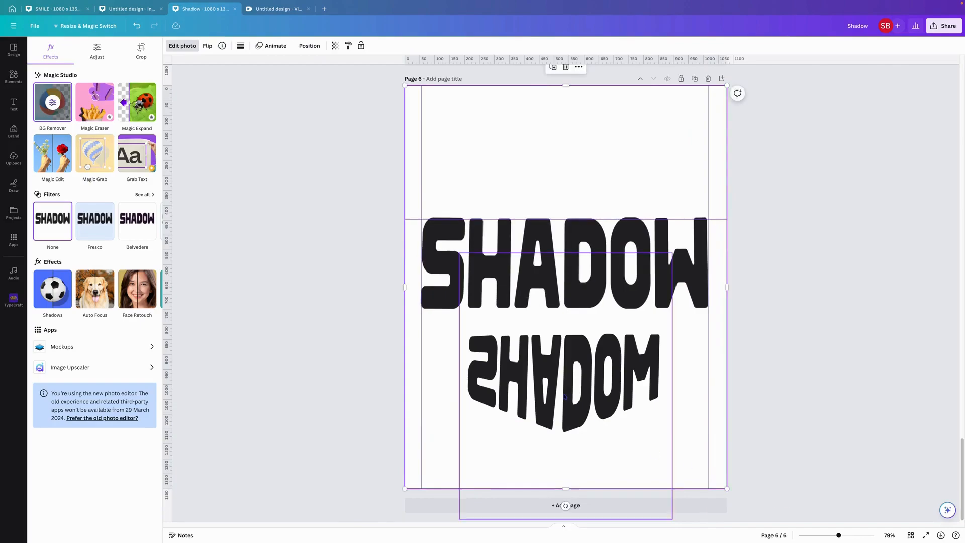
- Enlarge the flipped SHADOW image to about the page width and position it directly beneath the upright lettering
{"action": "left_click_drag", "start_coordinate": [564, 396], "coordinate": [516, 227]}
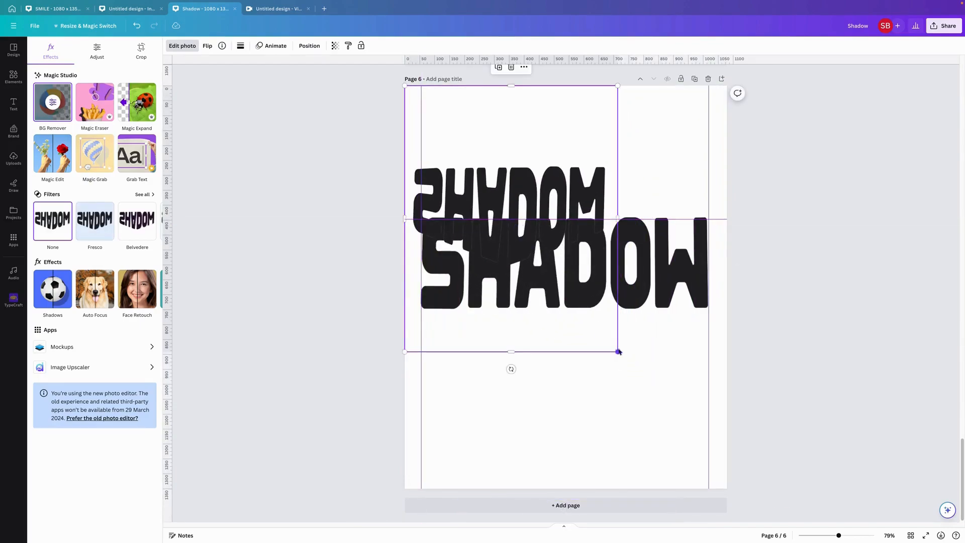
{"action": "left_click_drag", "start_coordinate": [637, 387], "coordinate": [716, 502]}
{"action": "left_click_drag", "start_coordinate": [624, 278], "coordinate": [625, 379]}
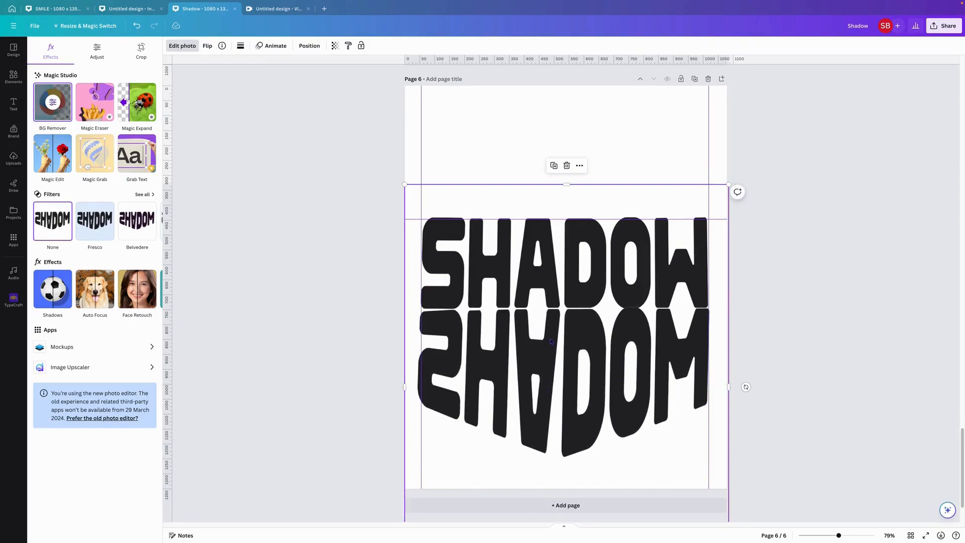
- Crop the empty areas above and below the lettering in the flipped SHADOW image
{"action": "left_click_drag", "start_coordinate": [566, 184], "coordinate": [563, 304]}
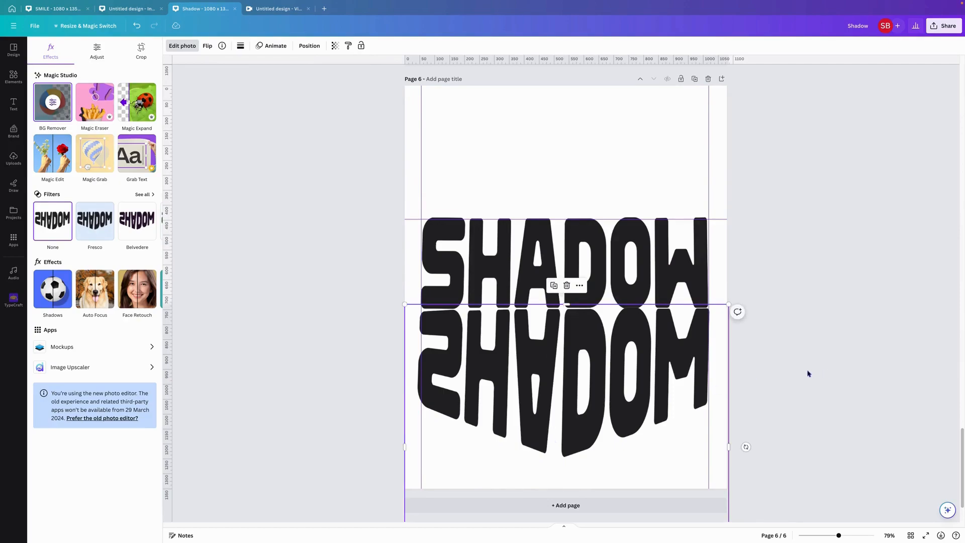
{"action": "scroll", "coordinate": [808, 373], "scroll_direction": "down", "scroll_amount": 2}
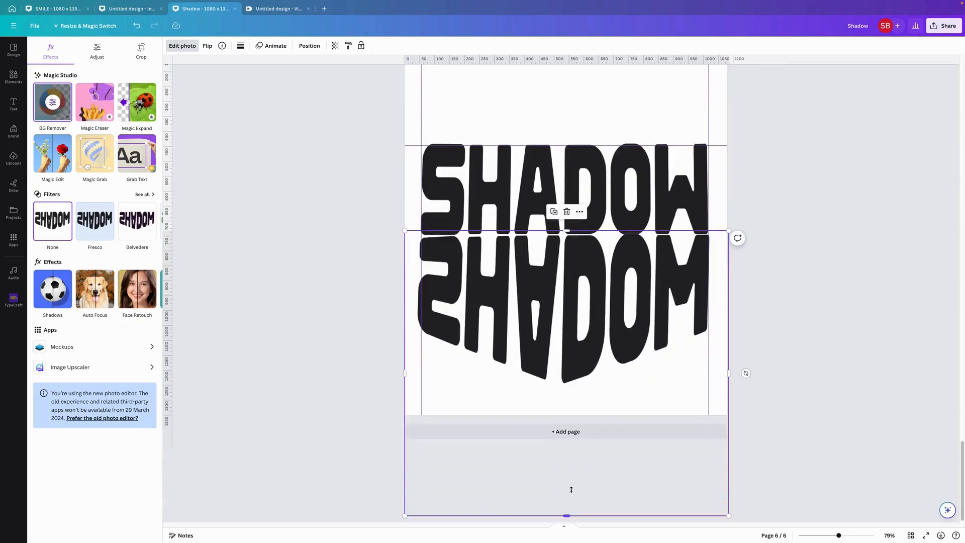
{"action": "left_click_drag", "start_coordinate": [571, 489], "coordinate": [566, 464]}
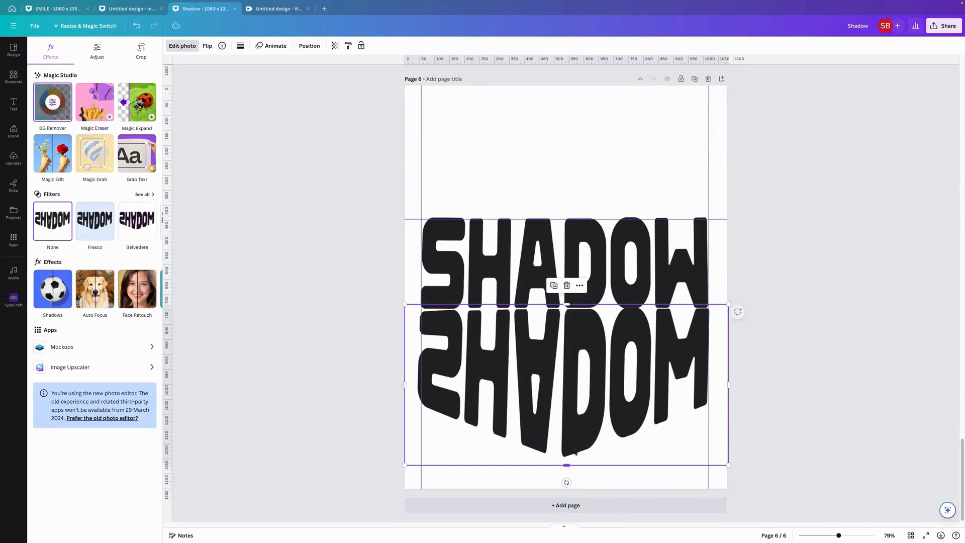
- Crop the upright SHADOW image closely above and below its lettering
{"action": "left_click", "coordinate": [568, 271]}
{"action": "left_click_drag", "start_coordinate": [567, 85], "coordinate": [566, 209]}
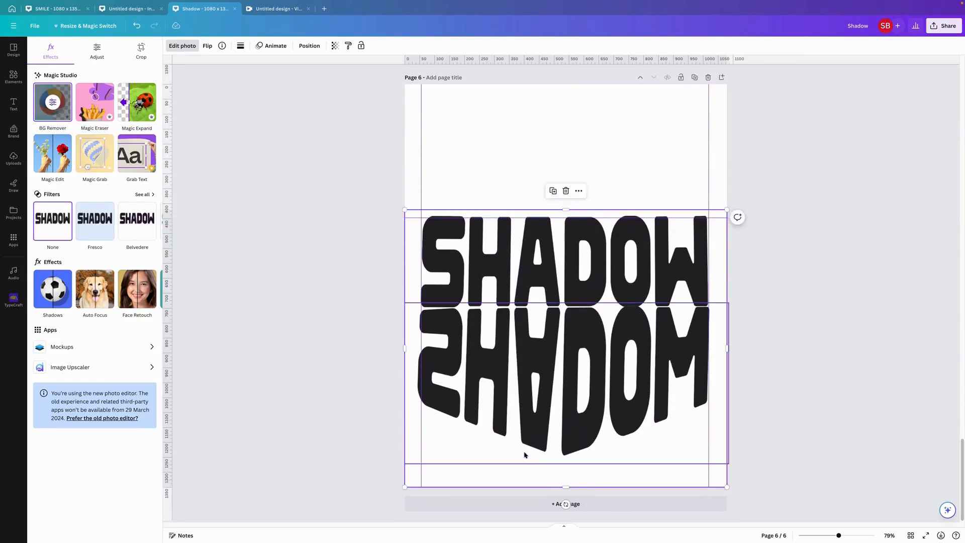
{"action": "left_click_drag", "start_coordinate": [566, 487], "coordinate": [572, 310]}
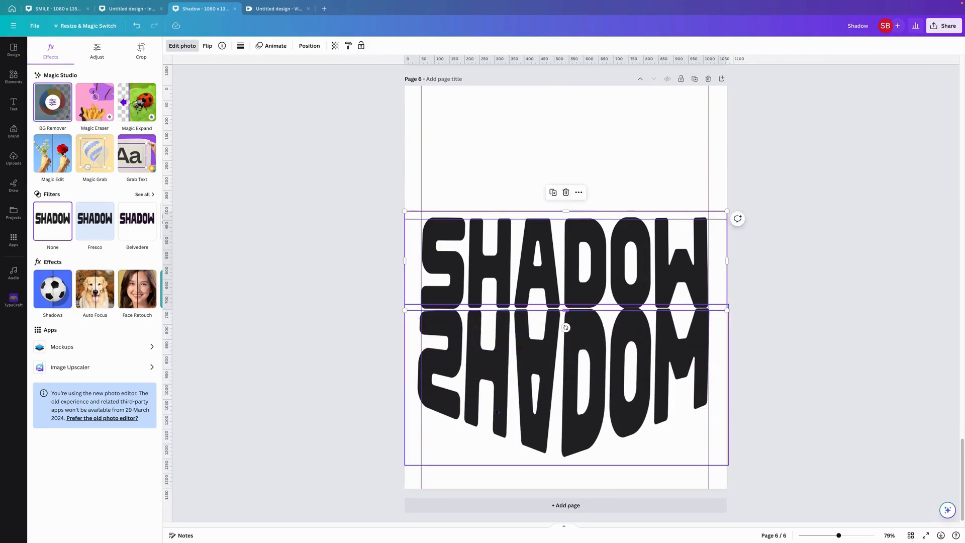
- Blur the whole flipped SHADOW image at intensity 50
{"action": "left_click", "coordinate": [511, 342]}
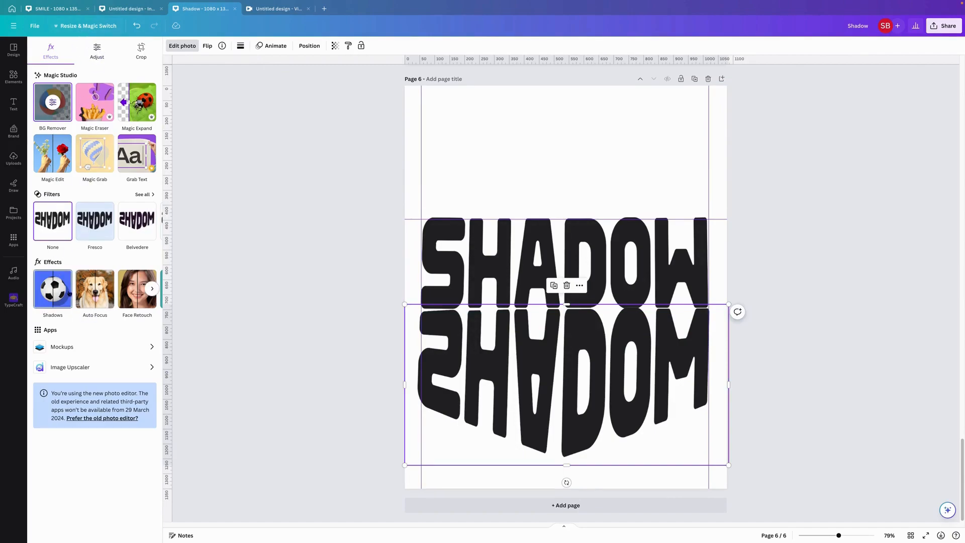
{"action": "left_click", "coordinate": [69, 293]}
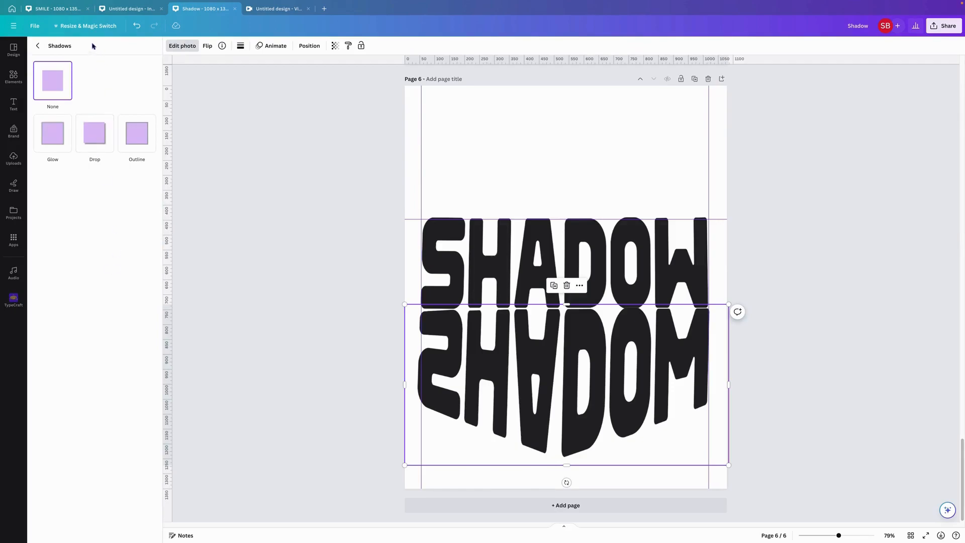
{"action": "left_click", "coordinate": [39, 47]}
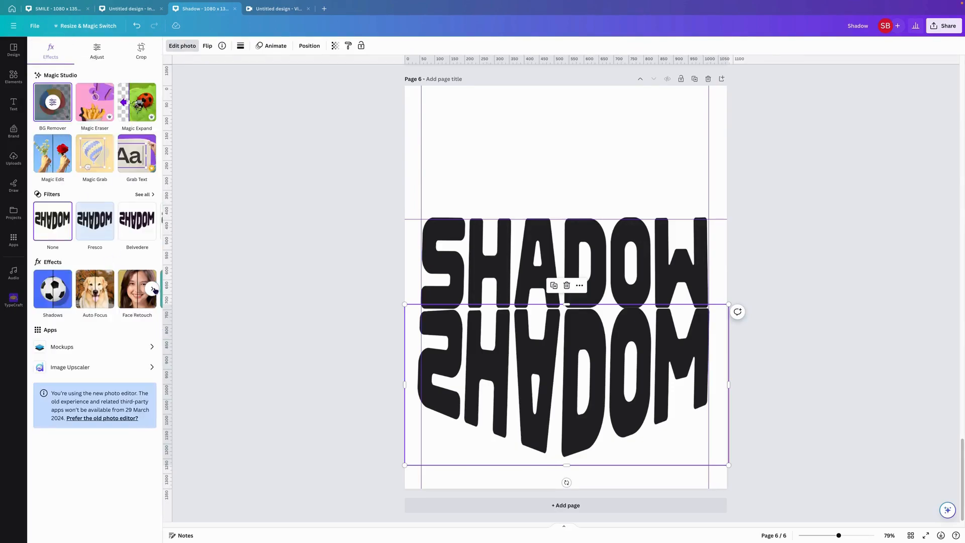
{"action": "left_click", "coordinate": [153, 290]}
{"action": "left_click", "coordinate": [98, 292]}
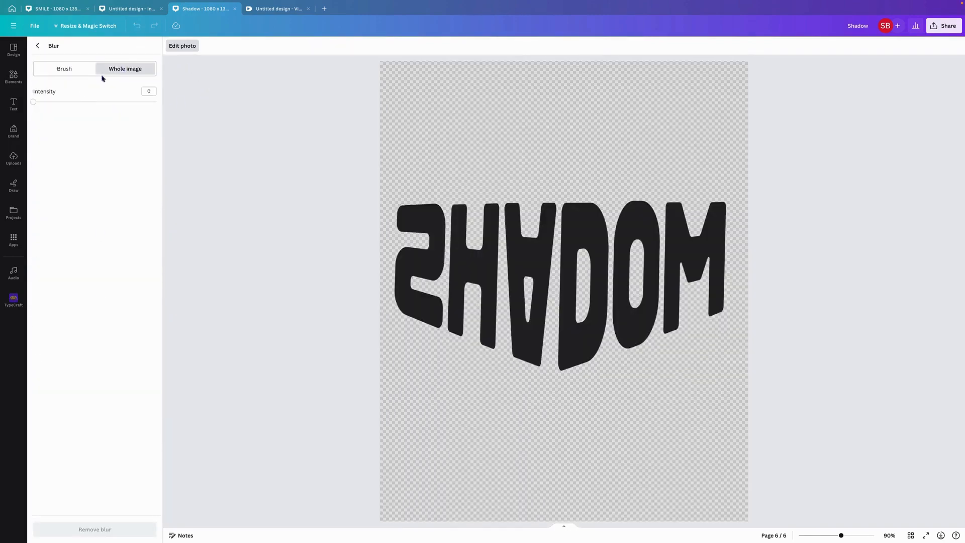
{"action": "left_click_drag", "start_coordinate": [34, 102], "coordinate": [95, 113]}
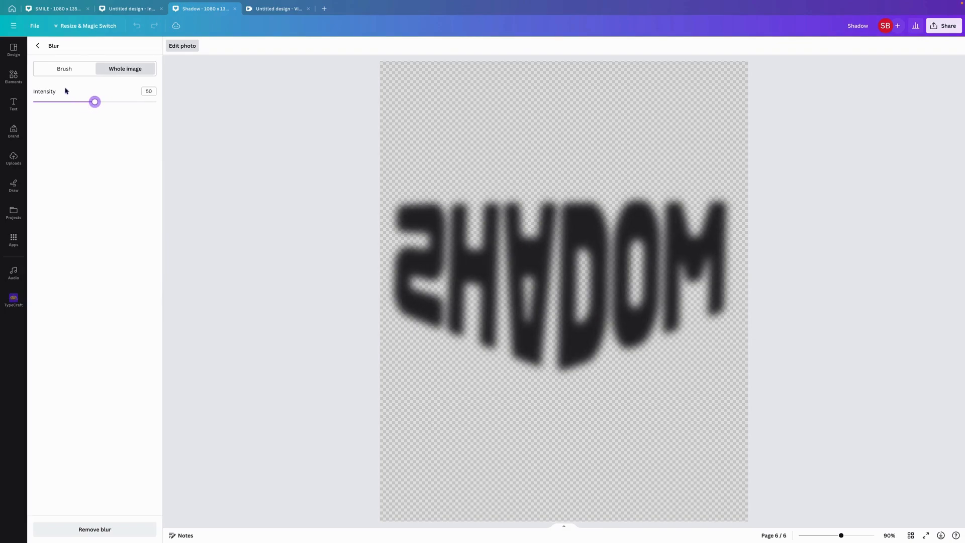
{"action": "left_click", "coordinate": [38, 46]}
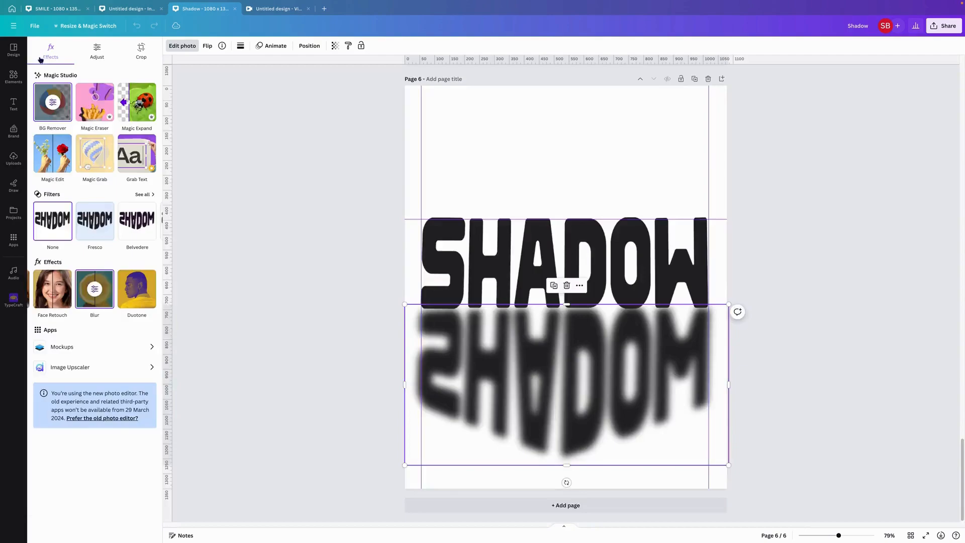
{"action": "left_click", "coordinate": [288, 250]}
{"action": "left_click", "coordinate": [802, 330]}
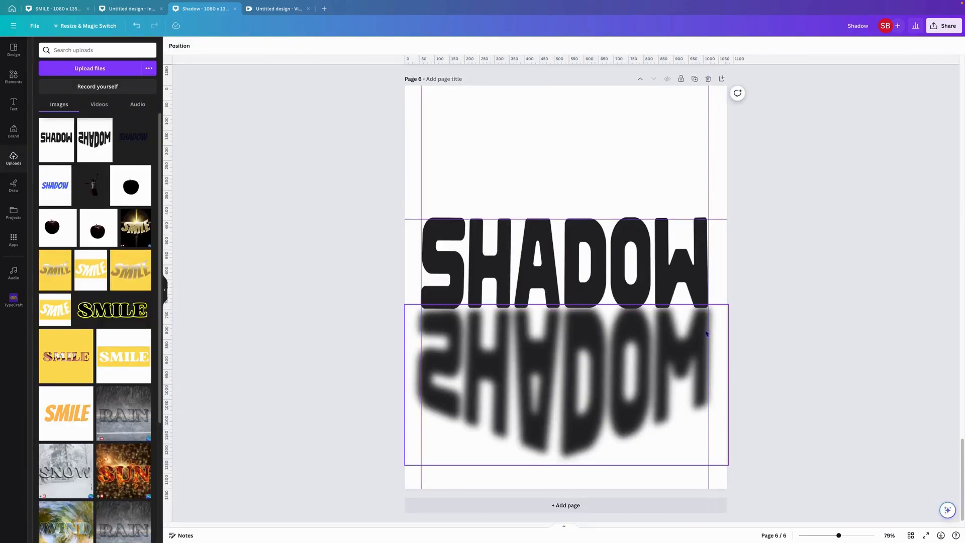
{"action": "left_click", "coordinate": [579, 400]}
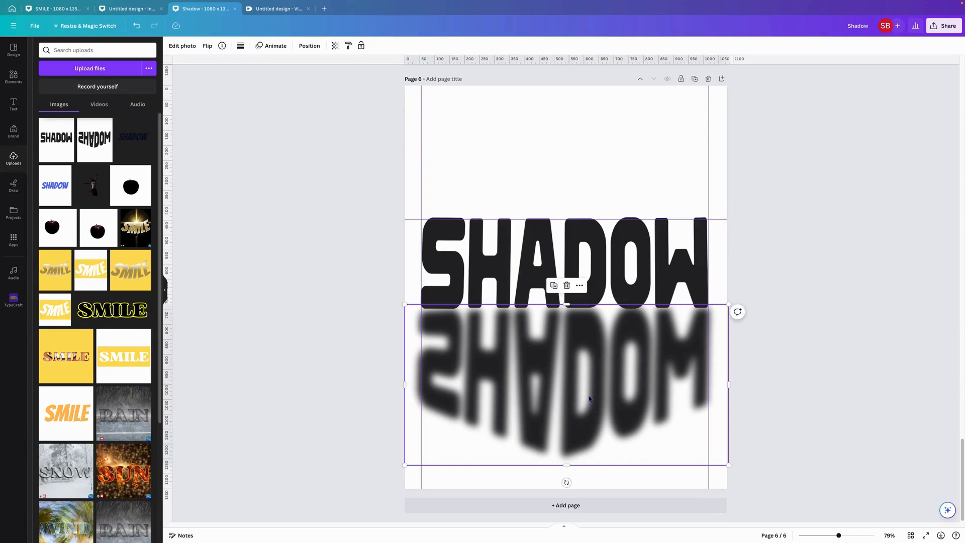
{"action": "left_click", "coordinate": [891, 340]}
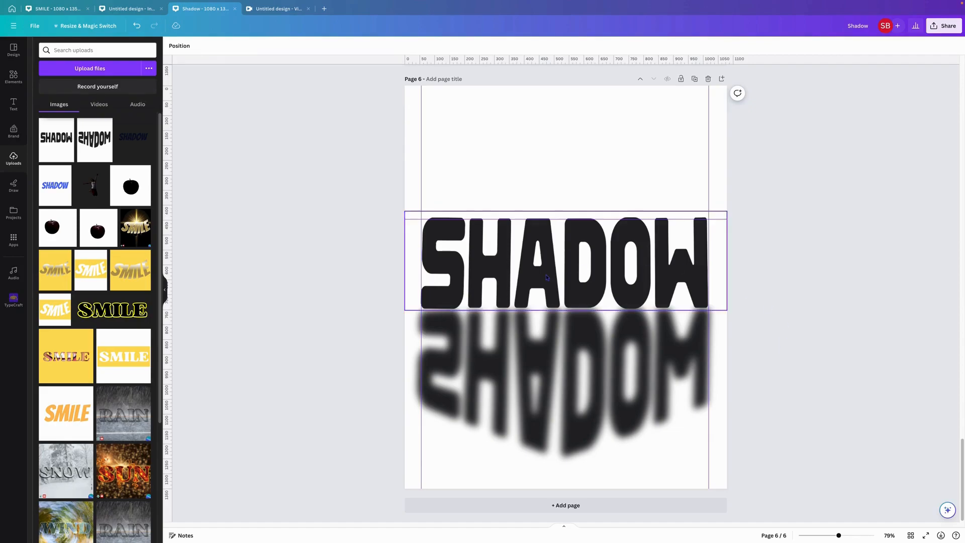
- Duplicate the upright SHADOW image and move the copy up by about half the lettering's height, aligned with the original
{"action": "left_click", "coordinate": [593, 237]}
{"action": "left_click", "coordinate": [553, 193]}
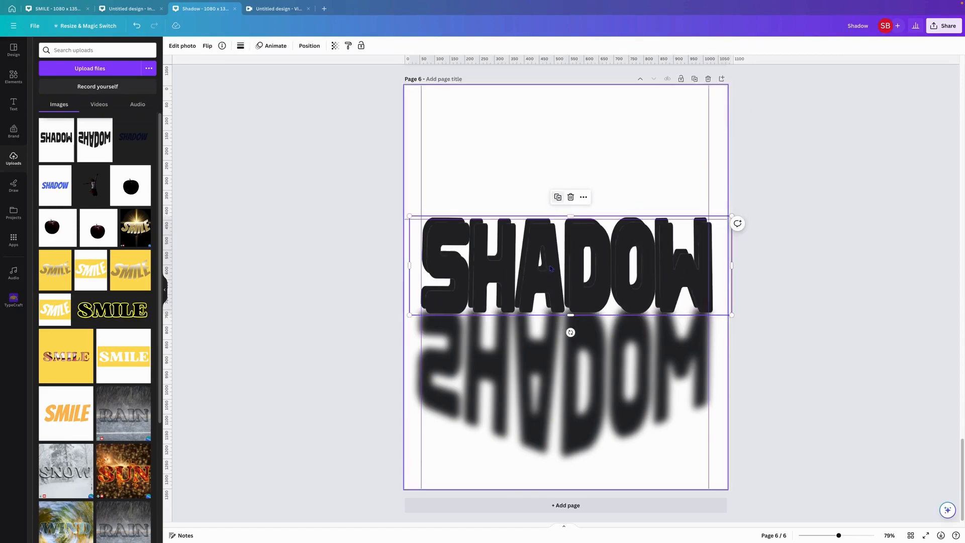
{"action": "left_click_drag", "start_coordinate": [568, 330], "coordinate": [542, 237]}
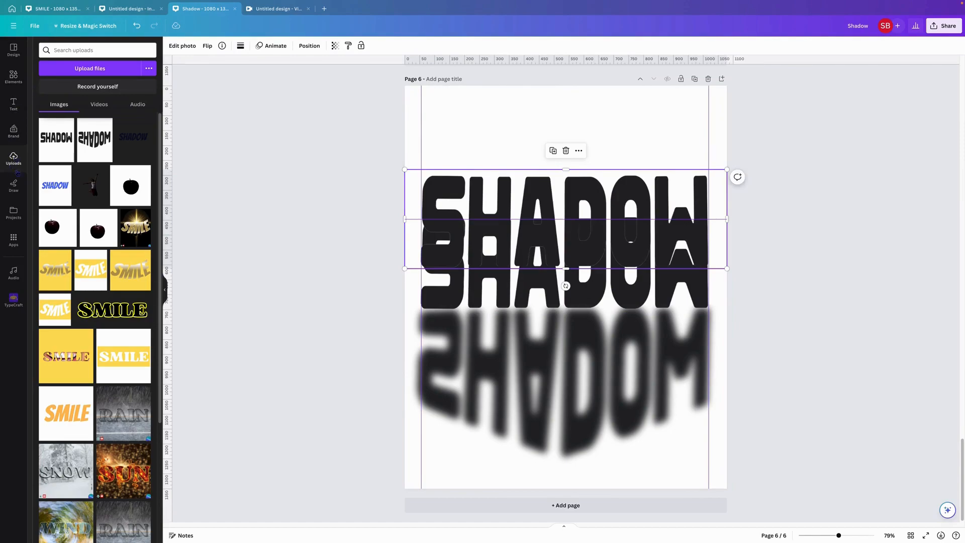
- Blur the whole duplicated upright SHADOW image at intensity 50 and offset it slightly up and to the right of the original lettering
{"action": "left_click", "coordinate": [185, 46]}
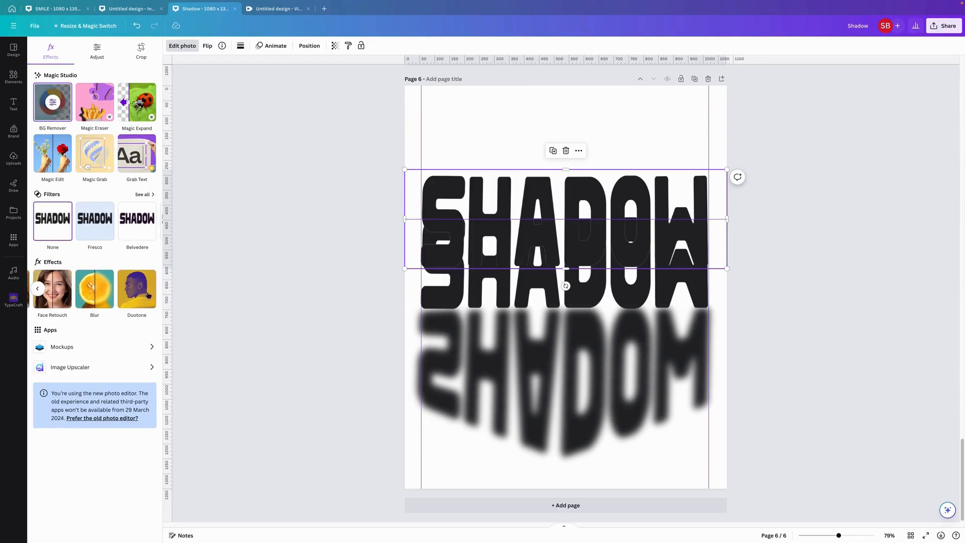
{"action": "left_click", "coordinate": [103, 294]}
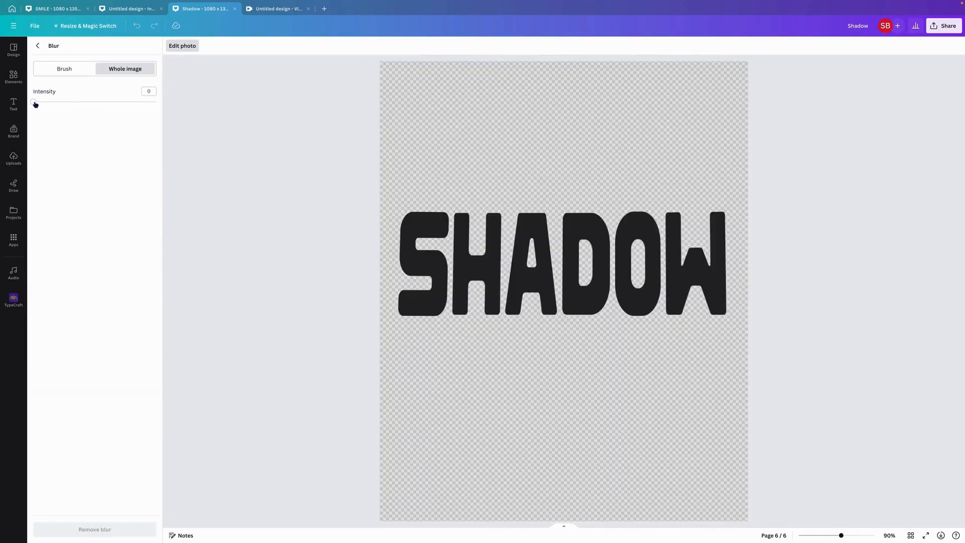
{"action": "left_click_drag", "start_coordinate": [35, 104], "coordinate": [96, 107]}
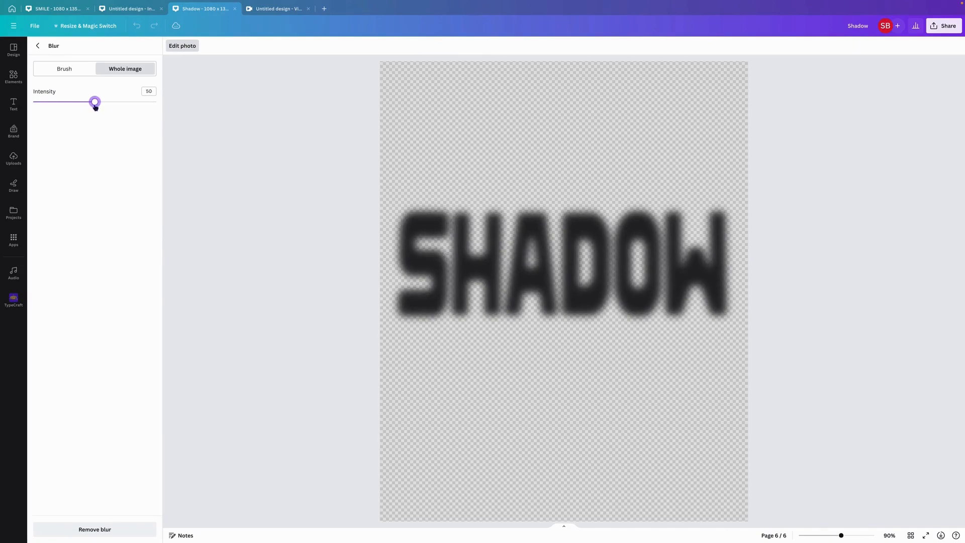
{"action": "left_click", "coordinate": [38, 46]}
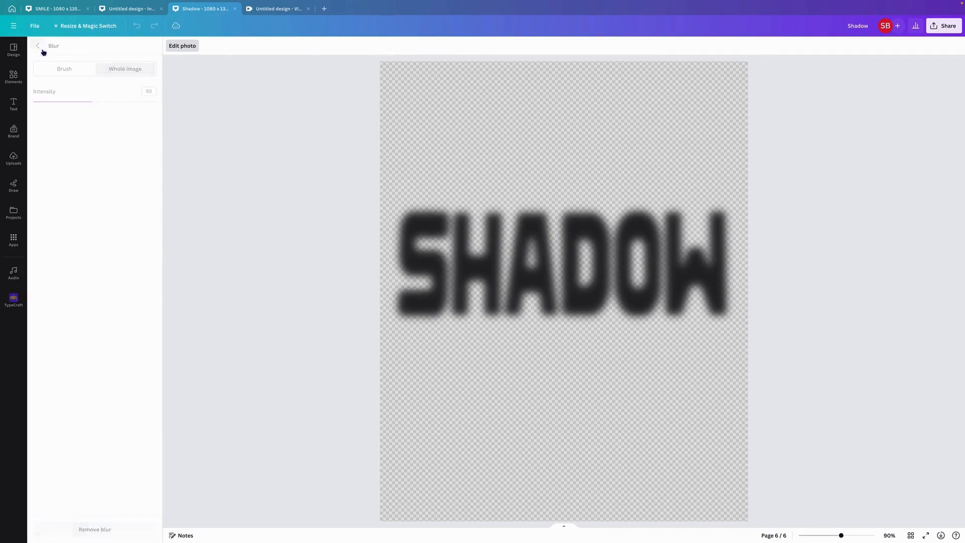
{"action": "left_click_drag", "start_coordinate": [544, 200], "coordinate": [556, 216]}
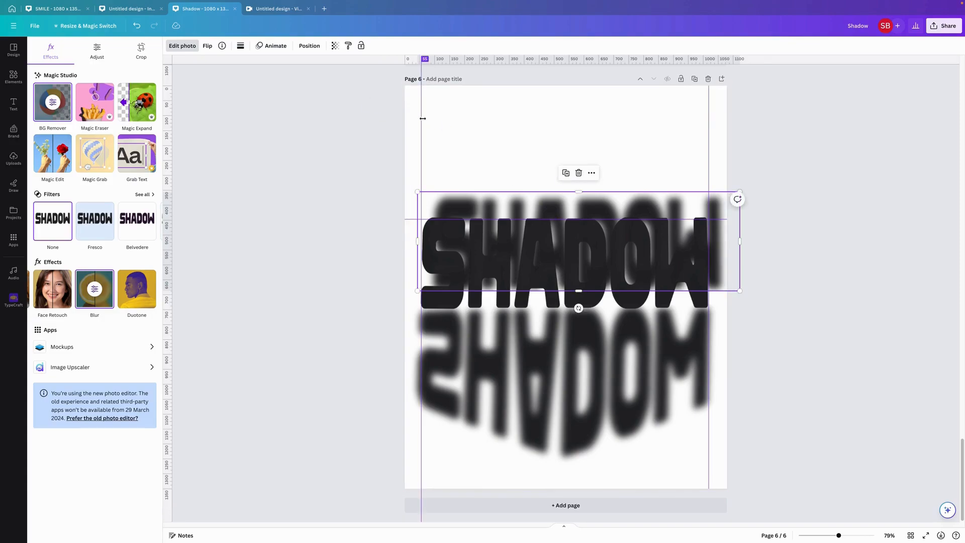
- Try darker greys for the page background and set it to the solid grey #a6a6a6
{"action": "left_click", "coordinate": [415, 118]}
{"action": "left_click", "coordinate": [171, 45]}
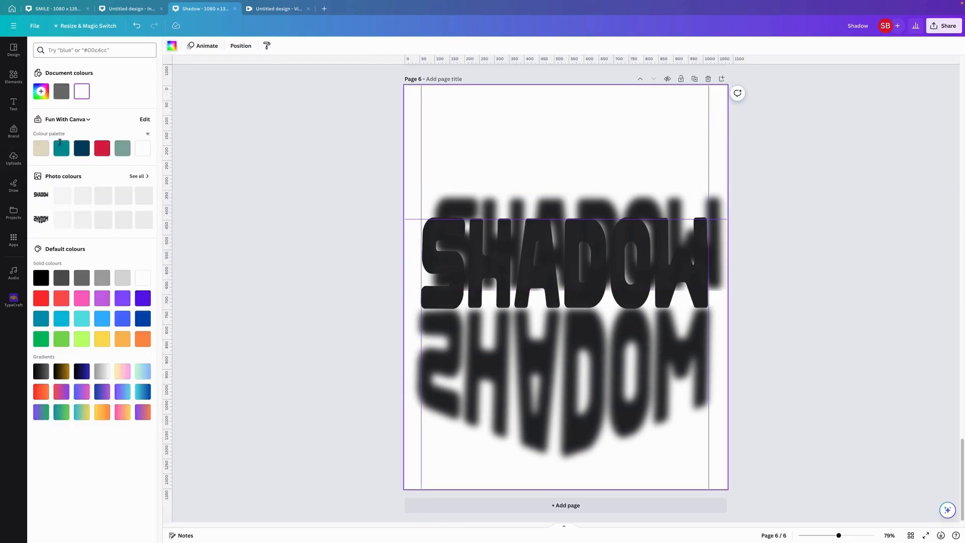
{"action": "left_click", "coordinate": [67, 274]}
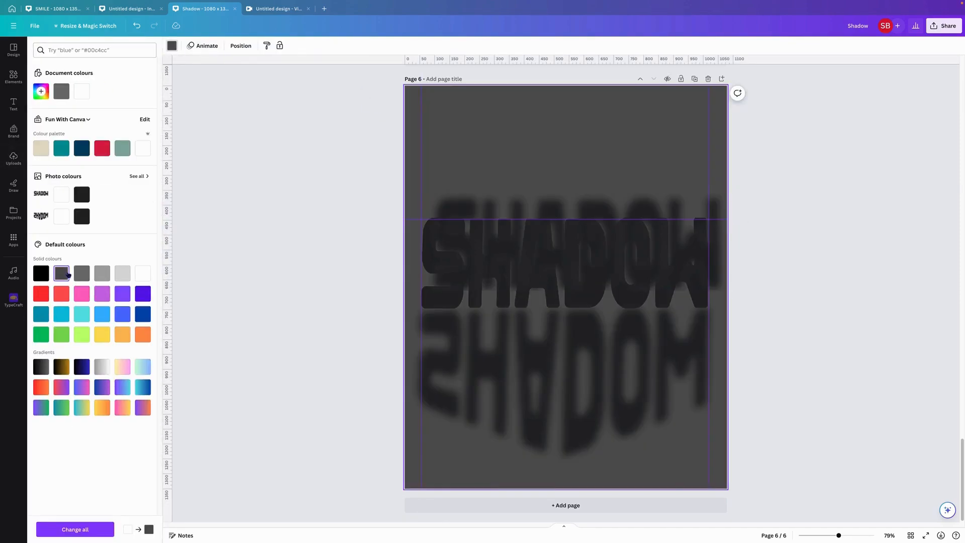
{"action": "left_click", "coordinate": [83, 275]}
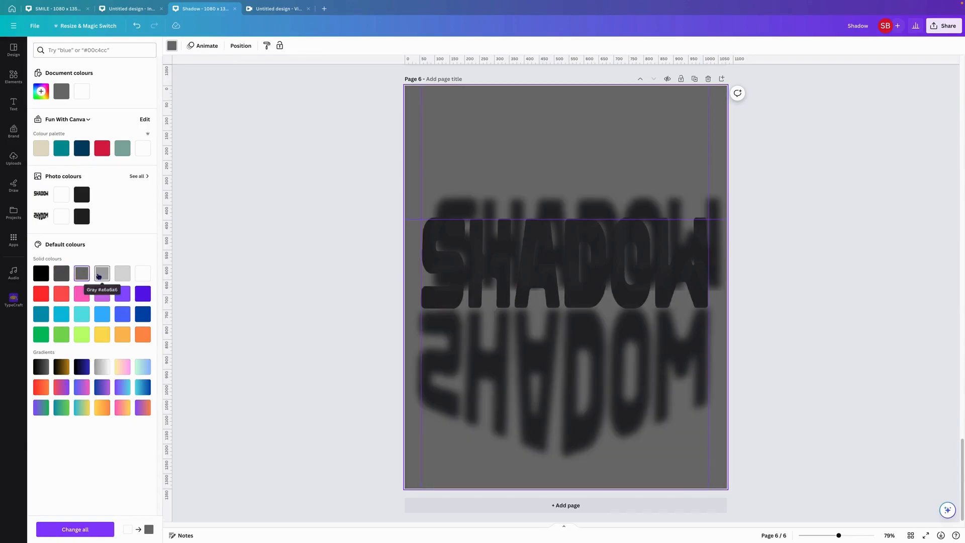
{"action": "left_click", "coordinate": [98, 275]}
{"action": "left_click", "coordinate": [295, 212]}
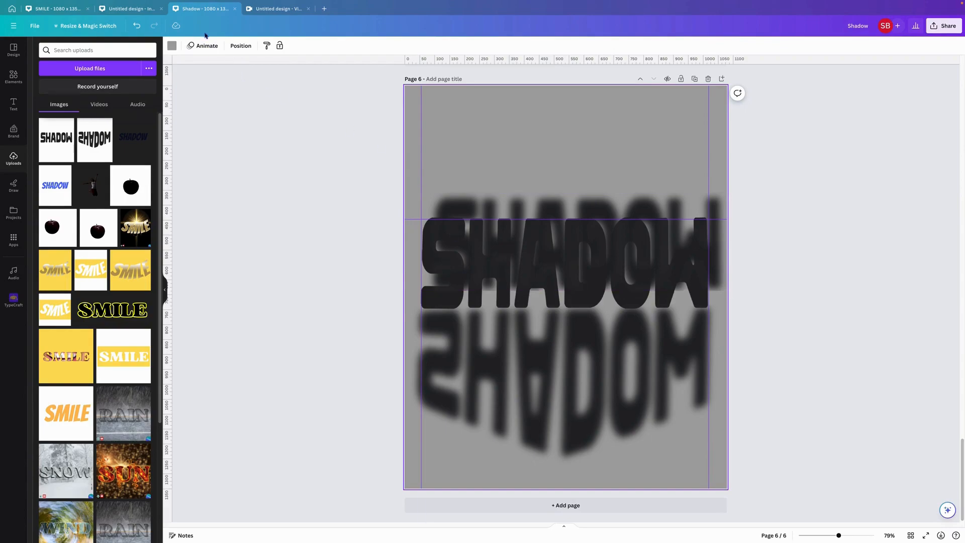
- Replace the brickwall search with an element search for "shadow" and list all matching graphics
{"action": "left_click", "coordinate": [14, 76]}
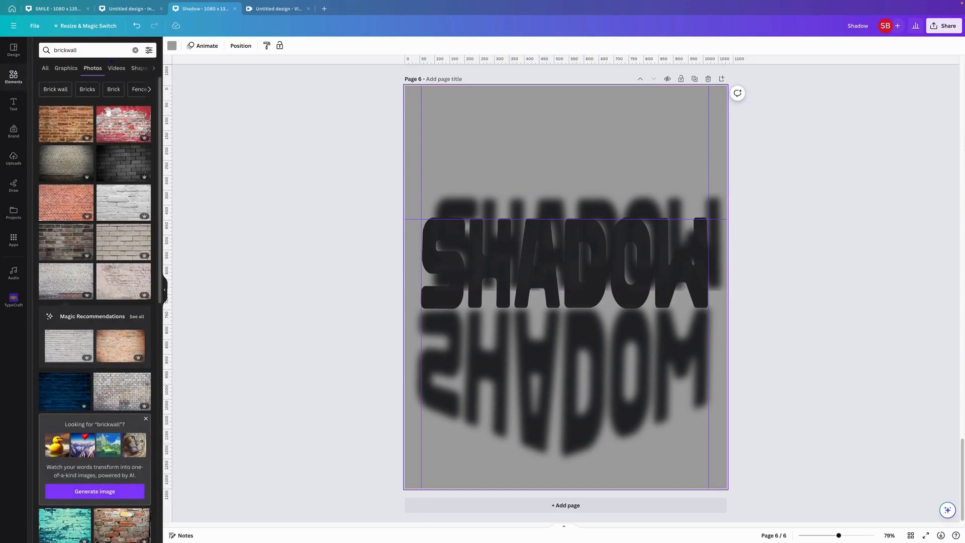
{"action": "left_click", "coordinate": [135, 50]}
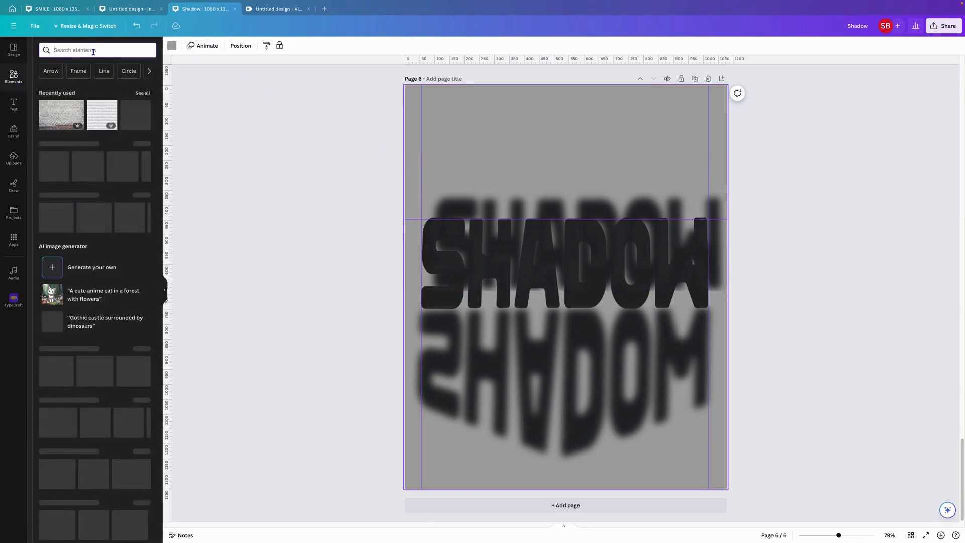
{"action": "type", "text": "sha"}
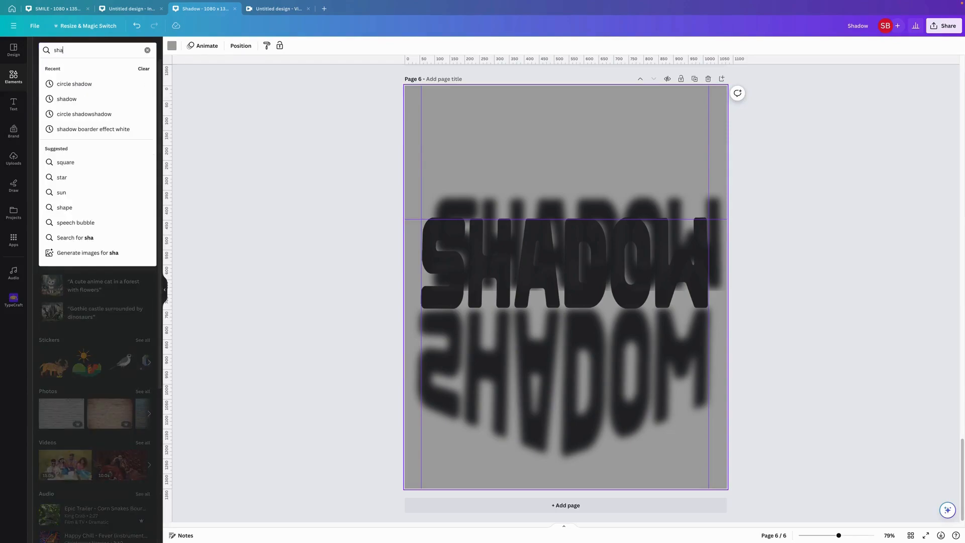
{"action": "type", "text": "dow"}
{"action": "key", "text": "Return"}
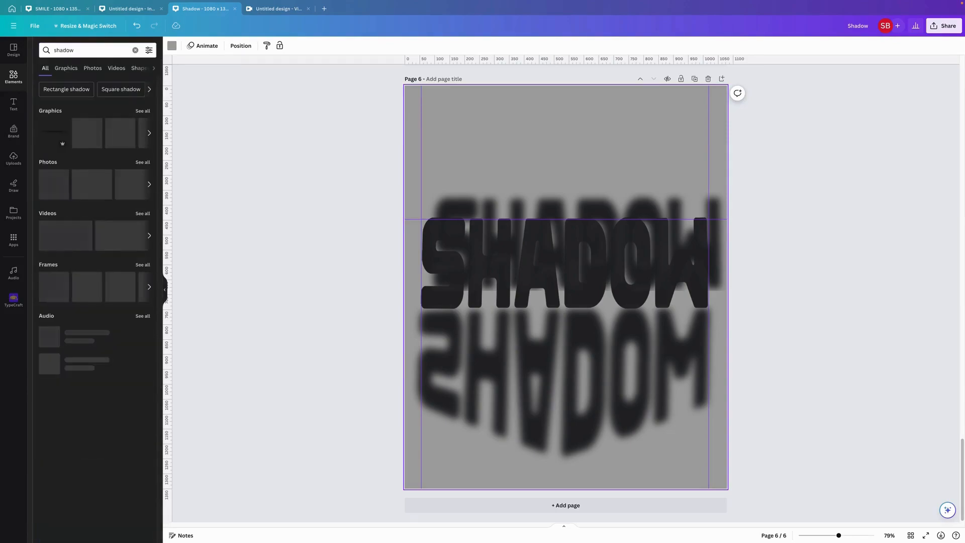
{"action": "left_click", "coordinate": [65, 127]}
{"action": "left_click", "coordinate": [65, 127]}
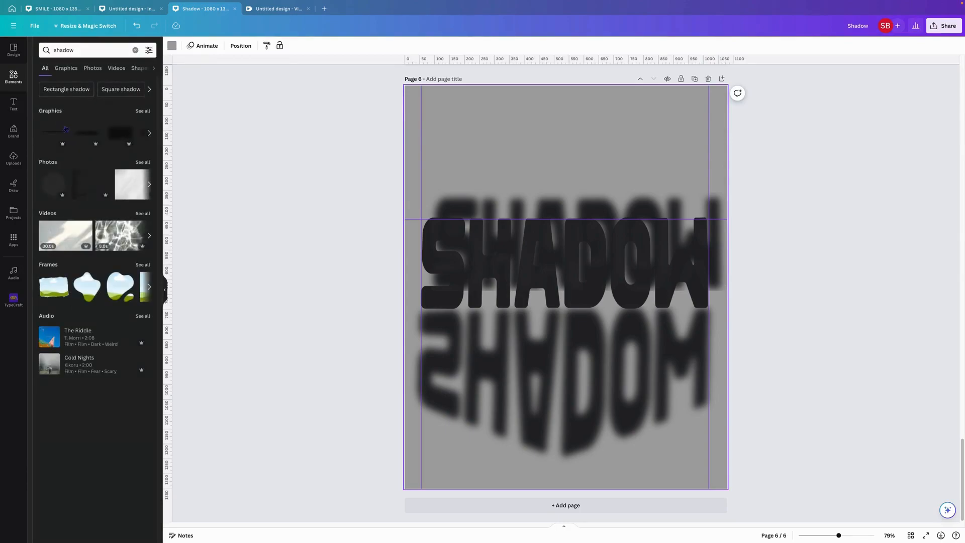
{"action": "left_click", "coordinate": [96, 124]}
{"action": "left_click", "coordinate": [98, 127]}
{"action": "left_click", "coordinate": [146, 114]}
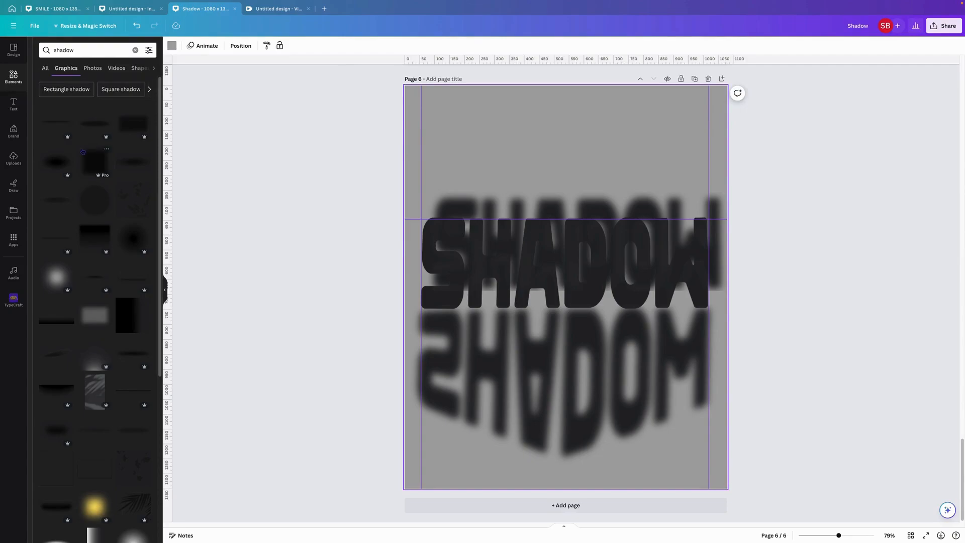
- Add the soft, flat elliptical shadow graphic from the search results to the page
{"action": "left_click", "coordinate": [144, 151]}
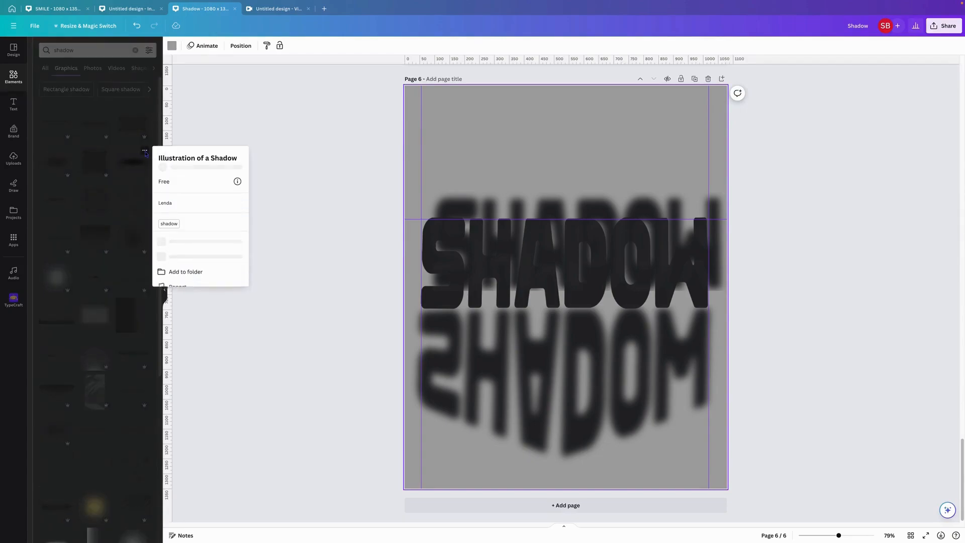
{"action": "left_click", "coordinate": [100, 127]}
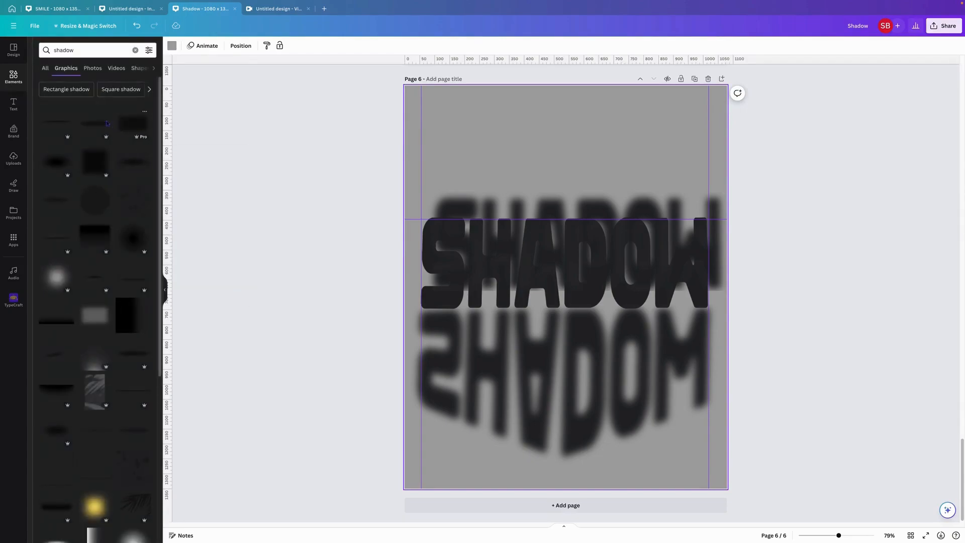
{"action": "left_click", "coordinate": [107, 113]}
{"action": "left_click", "coordinate": [104, 122]}
{"action": "left_click", "coordinate": [97, 126]}
- Enlarge the elliptical shadow beyond the page width and centre it along the base of the upright lettering
{"action": "left_click_drag", "start_coordinate": [552, 274], "coordinate": [507, 302]}
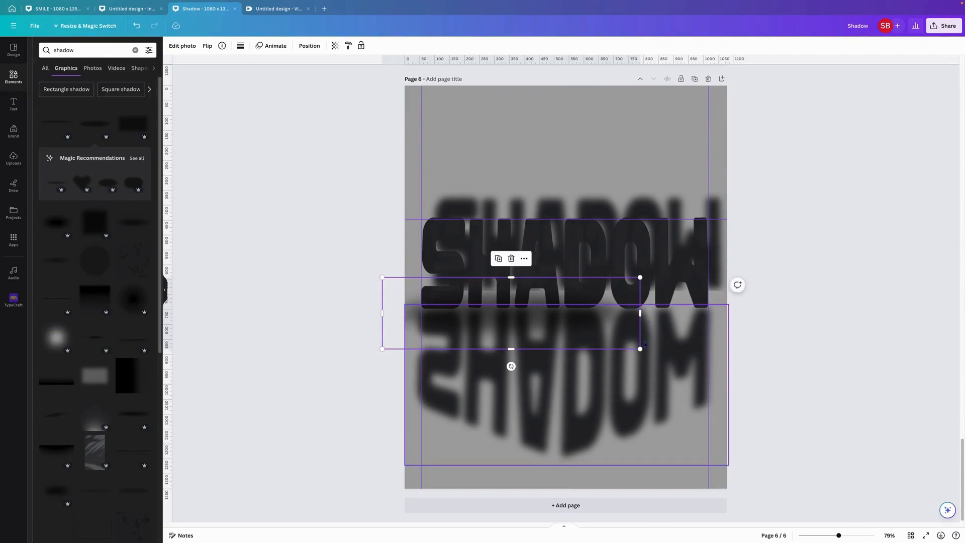
{"action": "left_click_drag", "start_coordinate": [641, 348], "coordinate": [802, 381]}
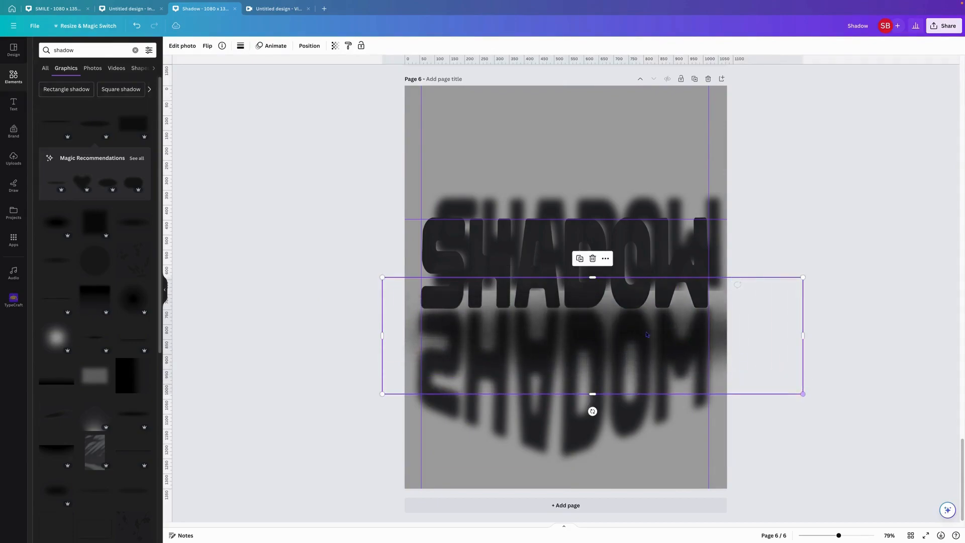
{"action": "left_click_drag", "start_coordinate": [593, 320], "coordinate": [579, 316]}
- Move the elliptical shadow one layer down, directly beneath the blurred upright SHADOW copy in the layer order
{"action": "right_click", "coordinate": [469, 295]}
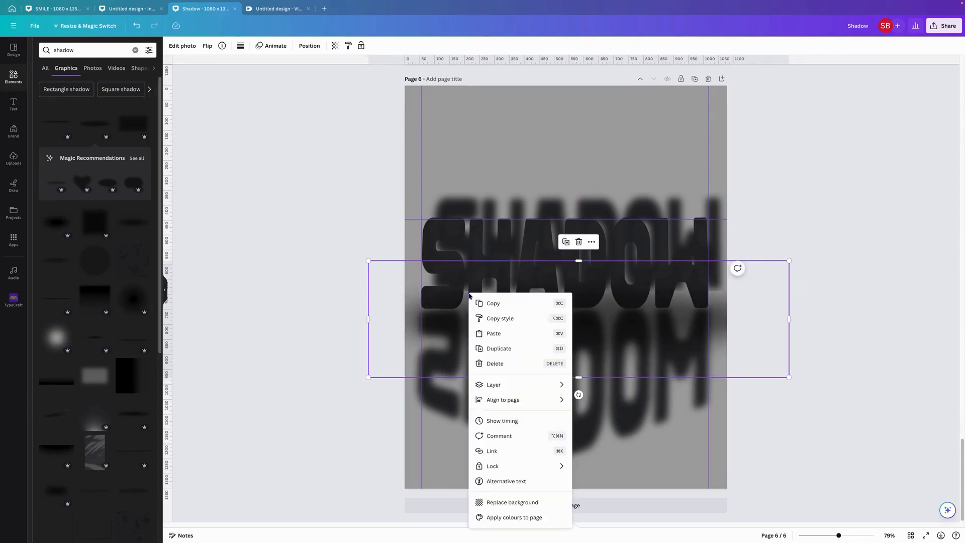
{"action": "mouse_move", "coordinate": [512, 385]}
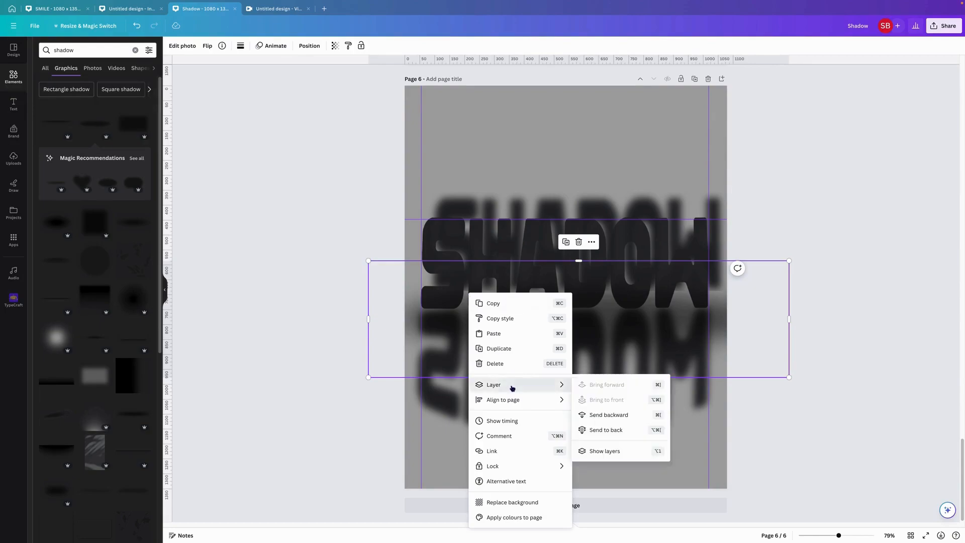
{"action": "left_click", "coordinate": [627, 452]}
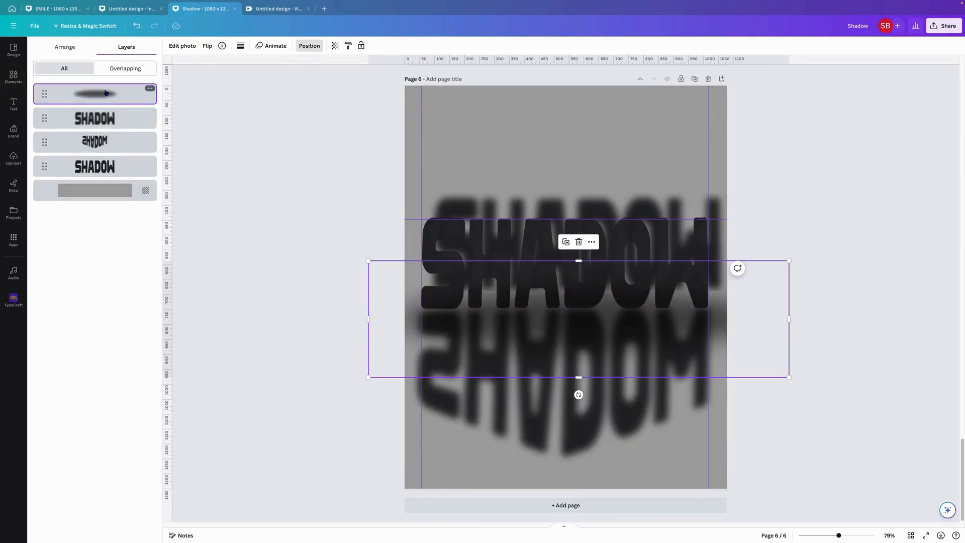
{"action": "left_click_drag", "start_coordinate": [106, 92], "coordinate": [219, 164]}
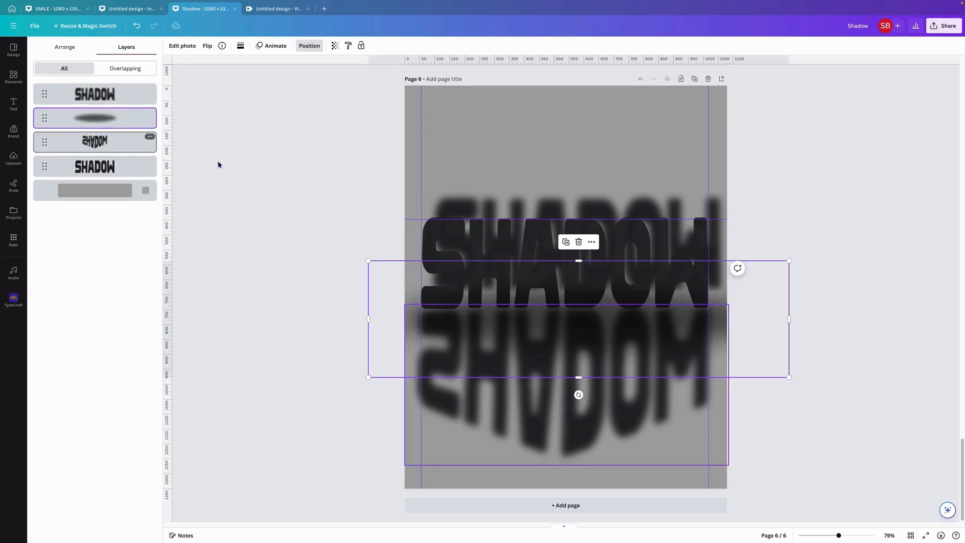
{"action": "left_click", "coordinate": [293, 217]}
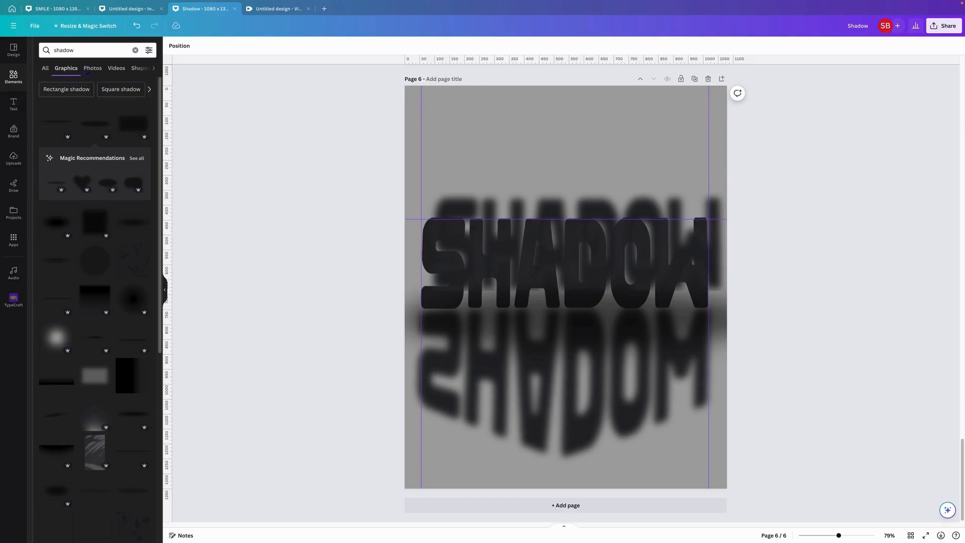
- Replace the shadow search with an element search for "gradient"
{"action": "left_click", "coordinate": [135, 50]}
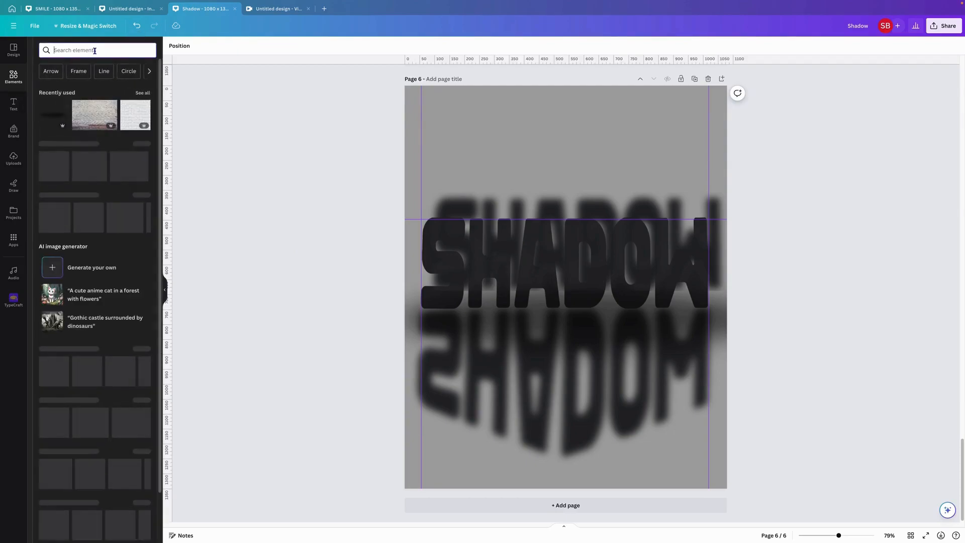
{"action": "type", "text": "gr"}
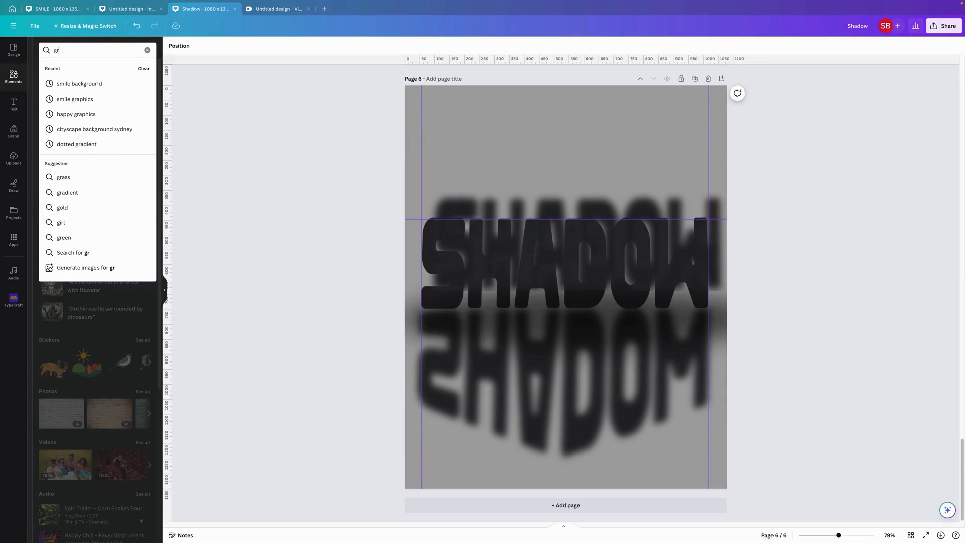
{"action": "type", "text": "adient"}
{"action": "key", "text": "Return"}
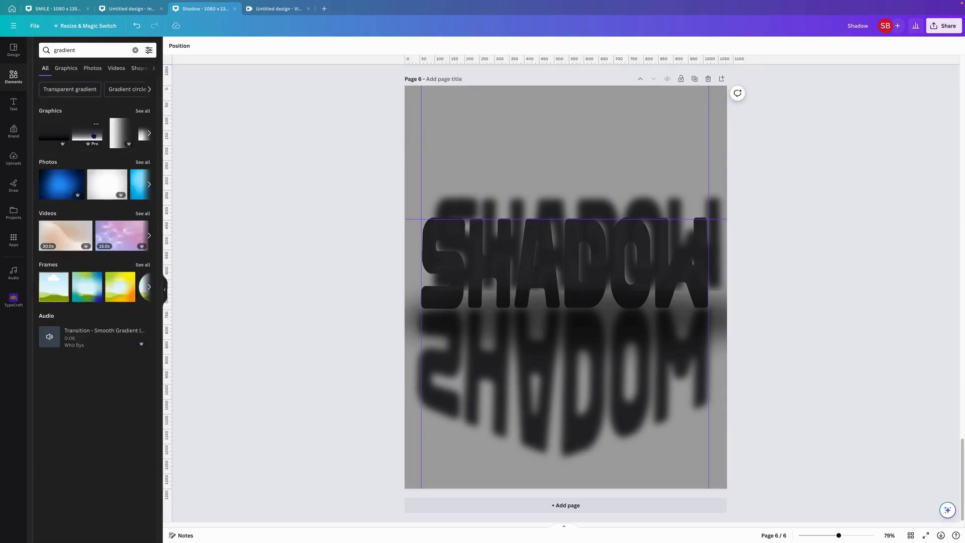
- Add the transparent Black Gradient Background graphic to the page and rotate it 180 degrees so its dark edge faces up
{"action": "left_click", "coordinate": [63, 124]}
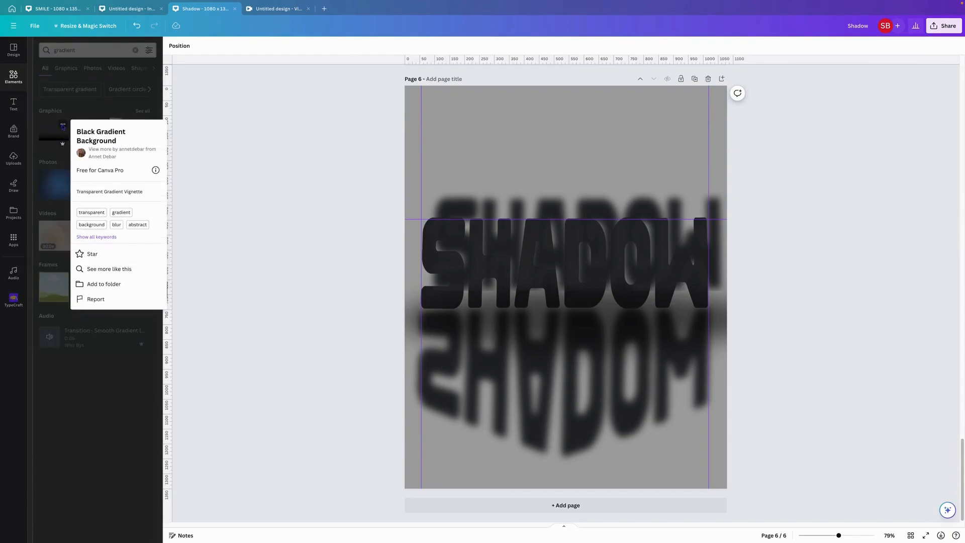
{"action": "left_click", "coordinate": [61, 140]}
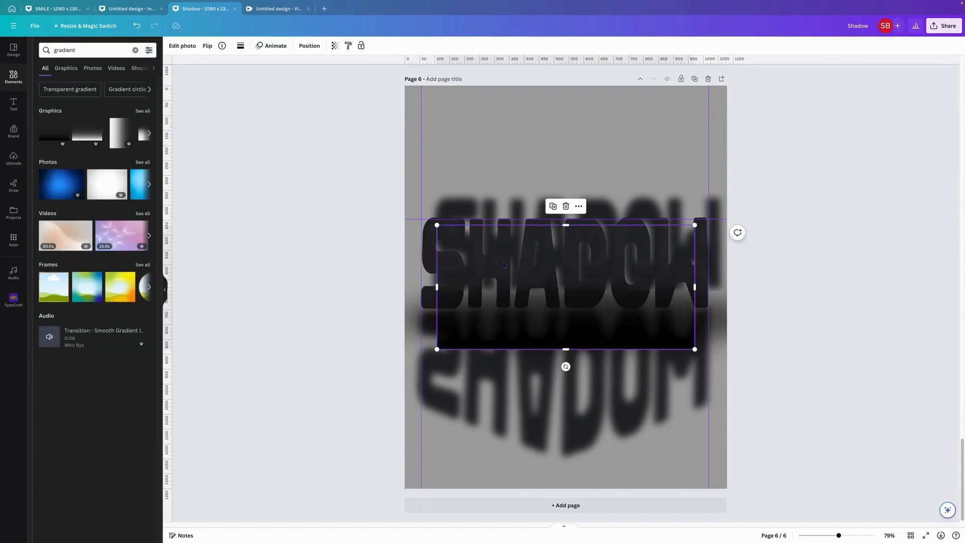
{"action": "left_click_drag", "start_coordinate": [565, 367], "coordinate": [565, 252]}
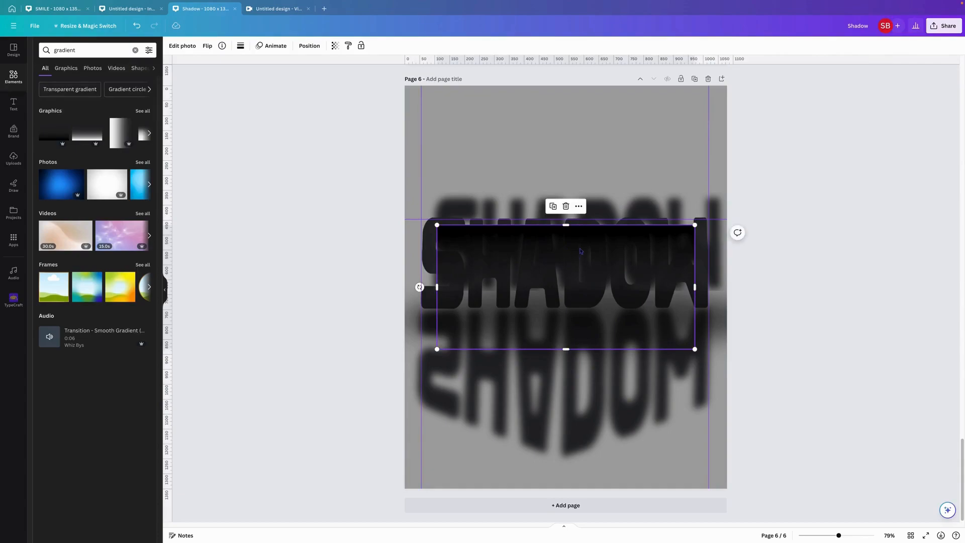
- Move the gradient over the page's upper edge and stretch it to about 1,233 by 1,420, covering the whole page
{"action": "left_click_drag", "start_coordinate": [642, 263], "coordinate": [591, 109]}
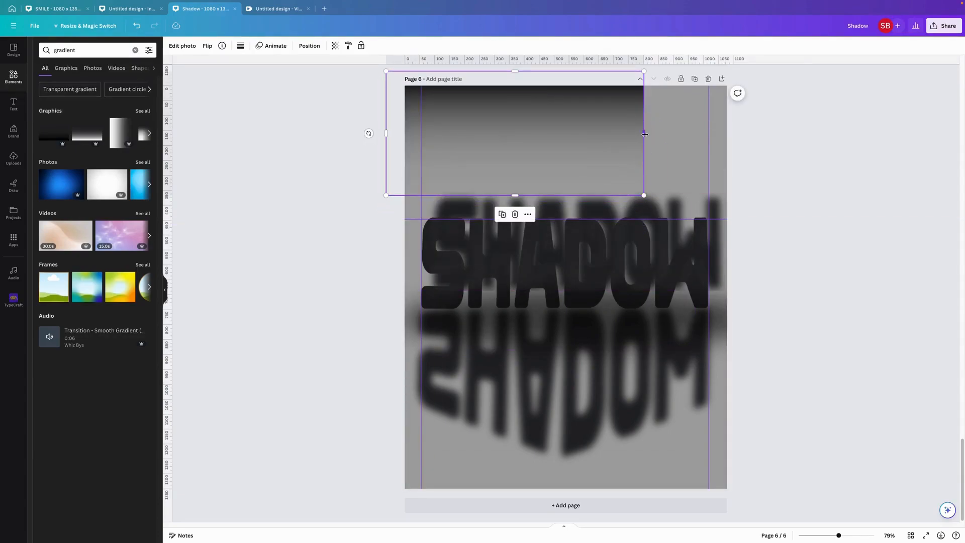
{"action": "left_click_drag", "start_coordinate": [644, 134], "coordinate": [754, 135]}
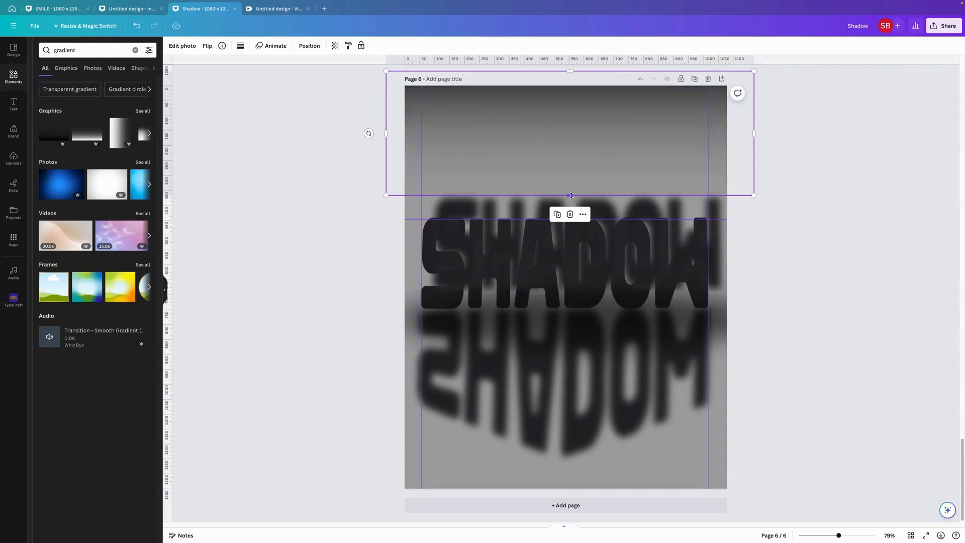
{"action": "left_click_drag", "start_coordinate": [570, 195], "coordinate": [580, 495]}
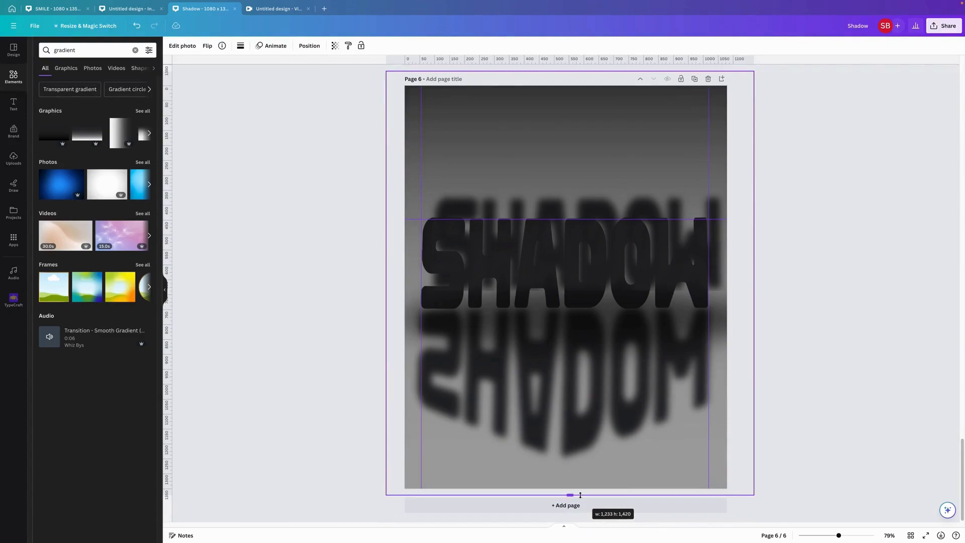
{"action": "left_click_drag", "start_coordinate": [580, 494], "coordinate": [580, 495]}
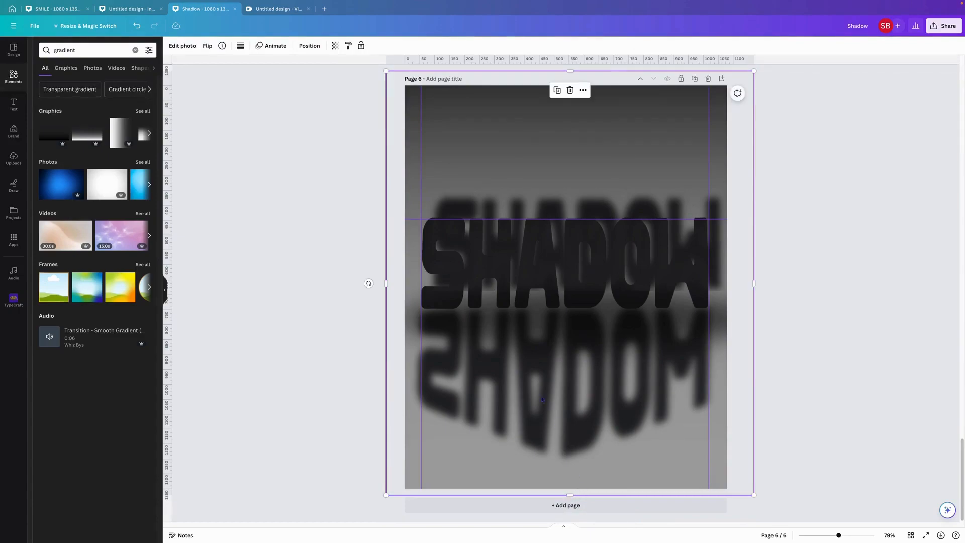
- Move the gradient down the layer order to sit beneath the elliptical shadow and above the flipped SHADOW copy
{"action": "right_click", "coordinate": [542, 266]}
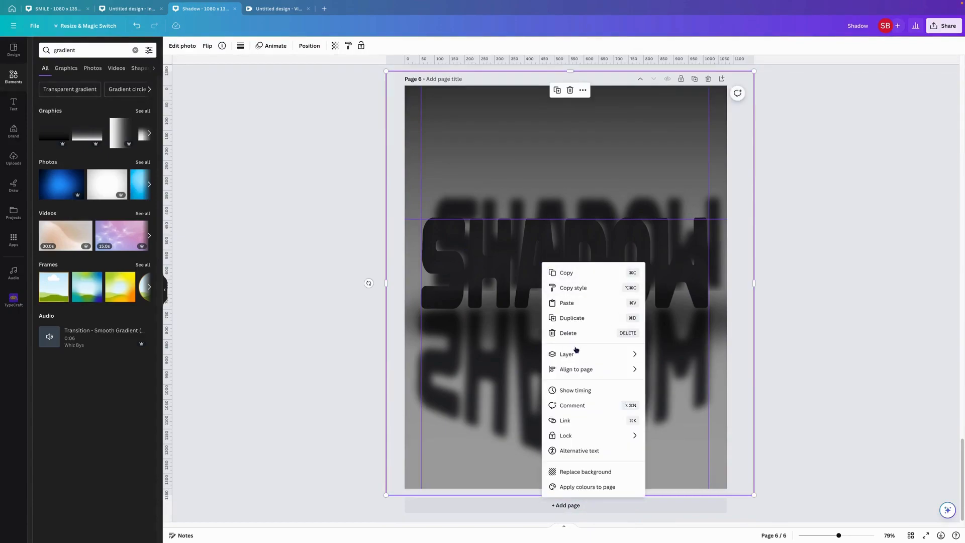
{"action": "mouse_move", "coordinate": [576, 354]}
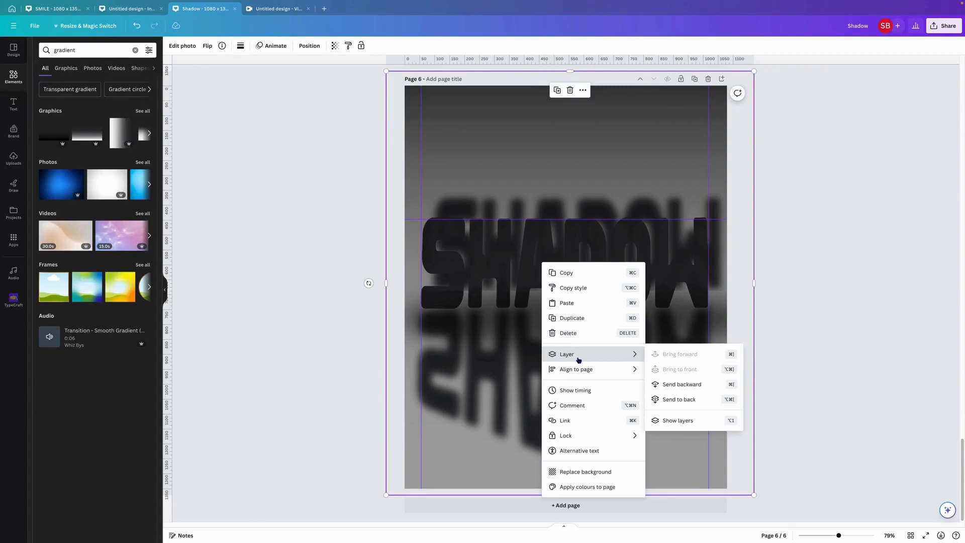
{"action": "left_click", "coordinate": [697, 422]}
{"action": "left_click_drag", "start_coordinate": [104, 95], "coordinate": [104, 156]}
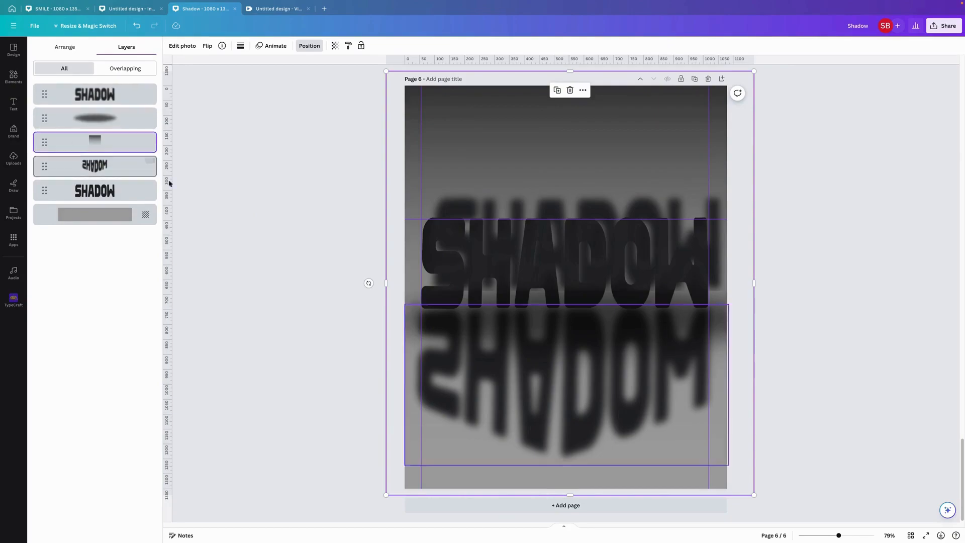
{"action": "left_click", "coordinate": [290, 257]}
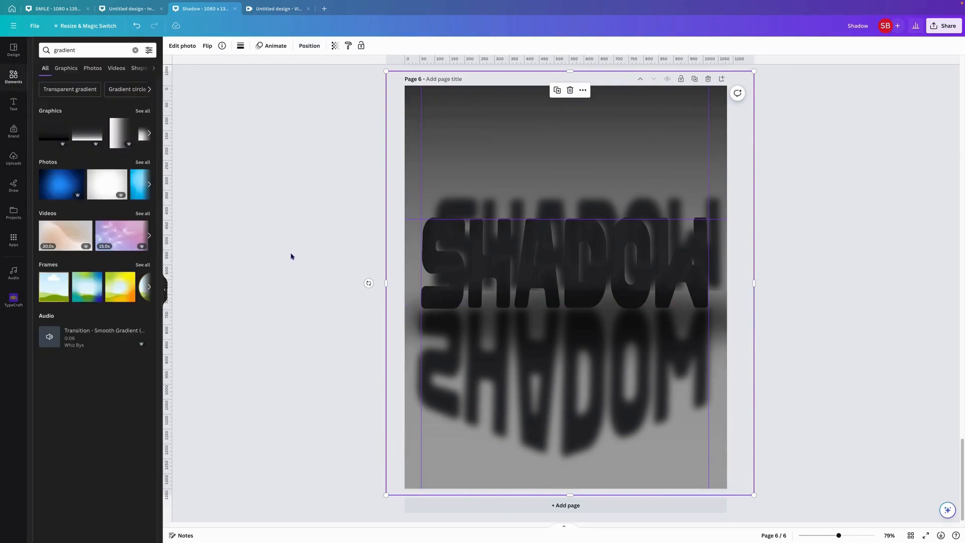
{"action": "left_click", "coordinate": [858, 334]}
{"action": "left_click", "coordinate": [716, 264]}
{"action": "left_click", "coordinate": [867, 311]}
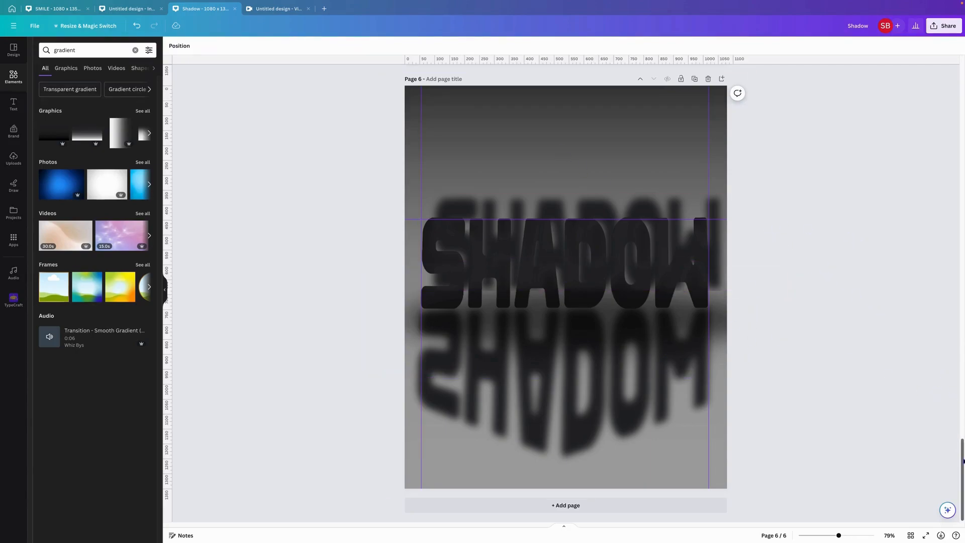
{"action": "mouse_move", "coordinate": [960, 452]}
{"action": "left_mouse_down"}
{"action": "mouse_move", "coordinate": [960, 72]}
{"action": "mouse_move", "coordinate": [961, 453]}
{"action": "left_mouse_up"}
{"action": "mouse_move", "coordinate": [735, 8]}
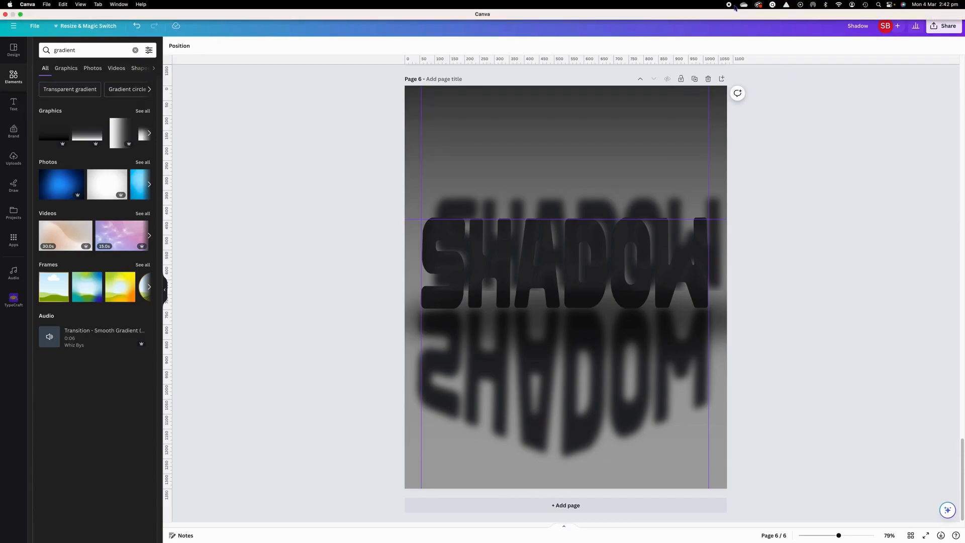